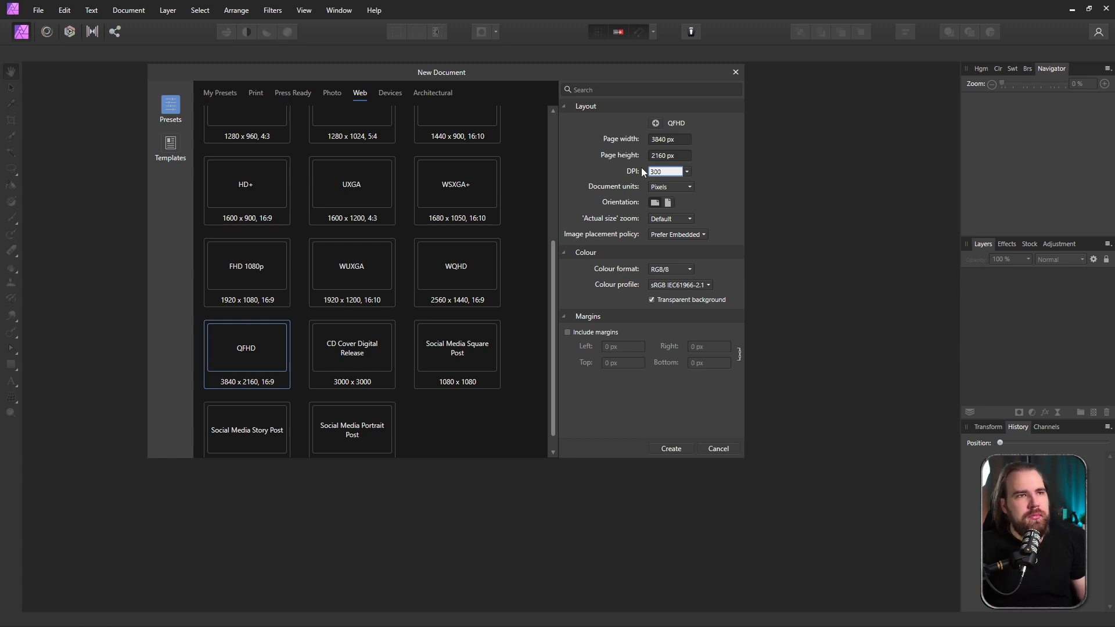
- Create the 3840 × 2160 px document at 300 DPI and open the recovered version of the screen3.png photo
left_click(673, 448)
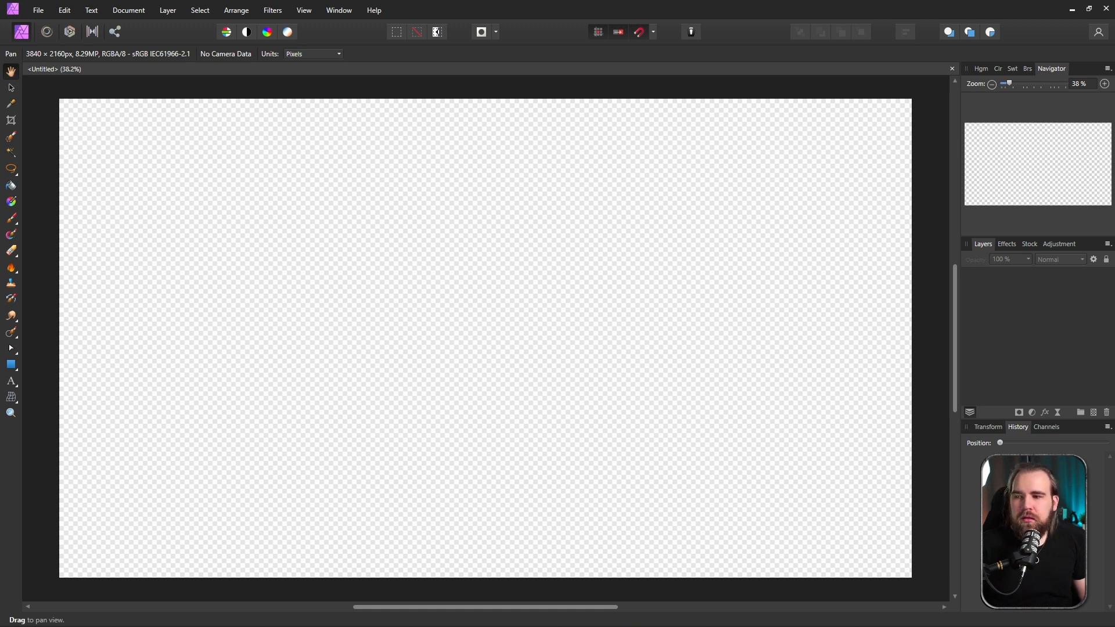
left_click(1114, 626)
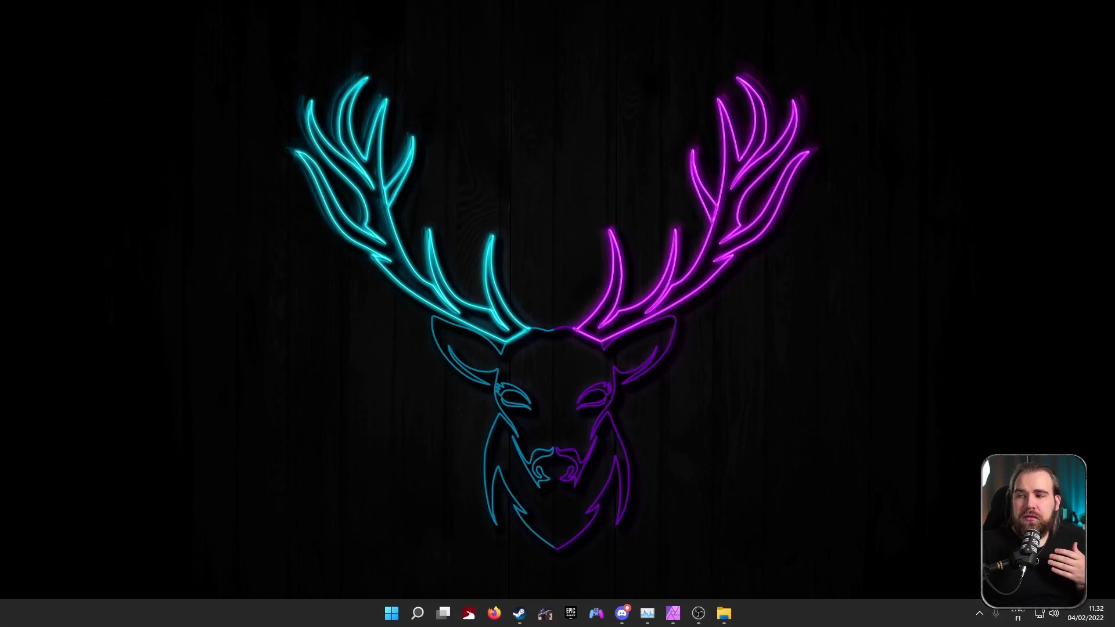
left_click(1114, 626)
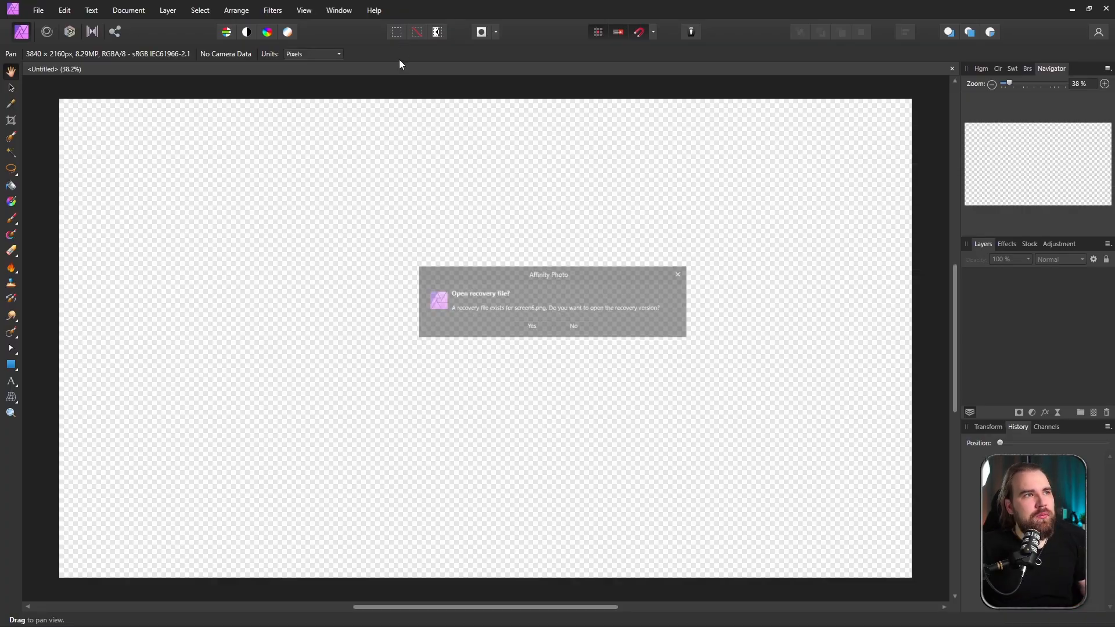
left_click(530, 329)
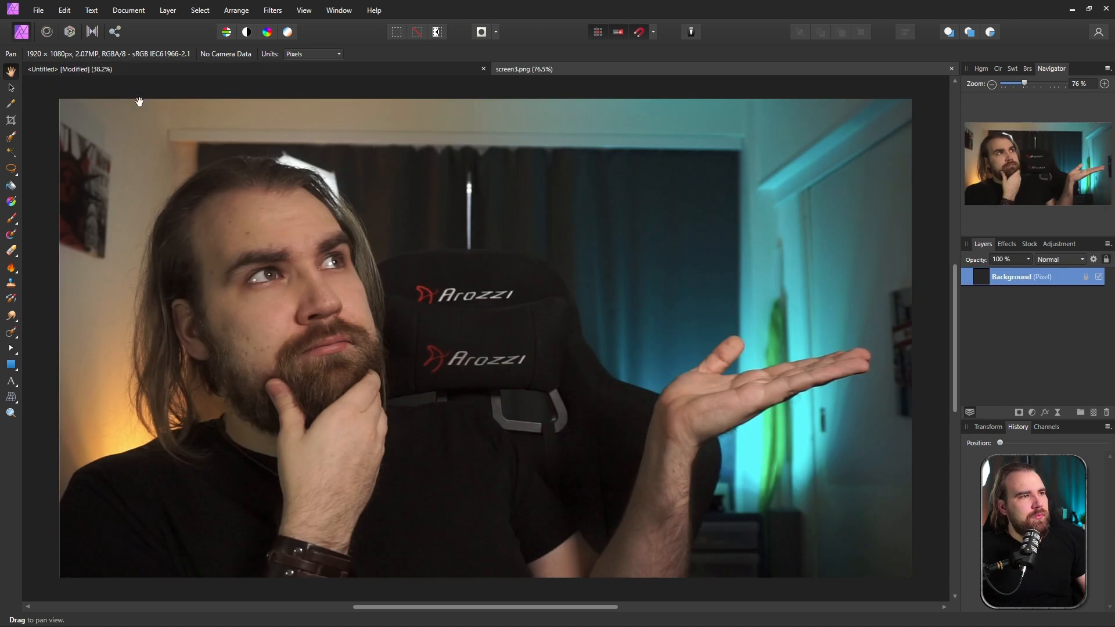
- Unlock the Background layer of screen3.png and copy the entire image
left_click(1086, 277)
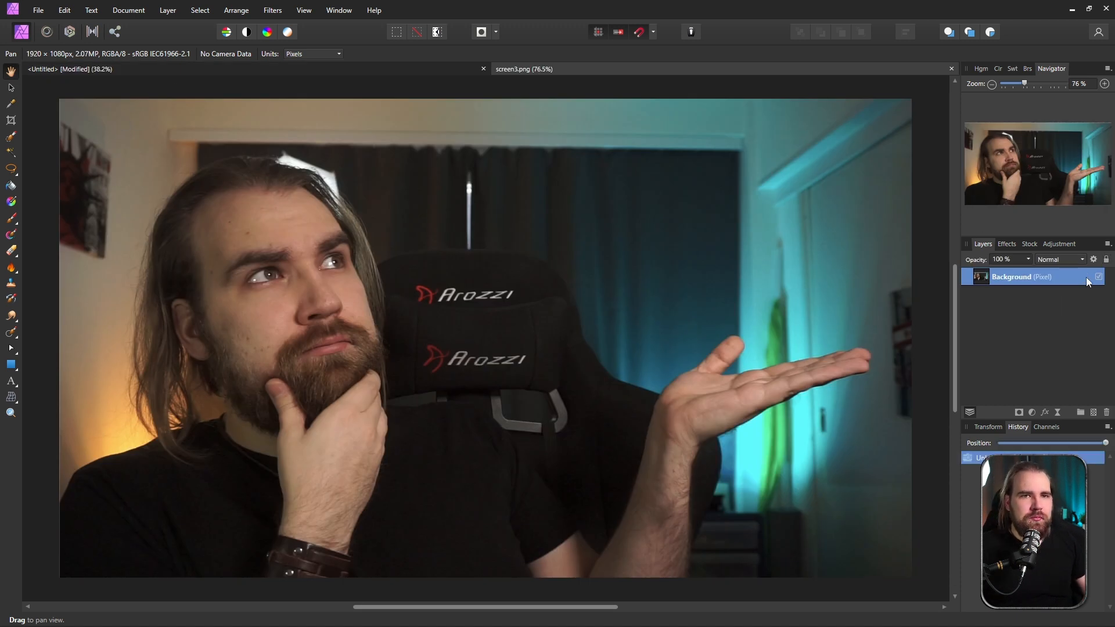
key("ctrl+a")
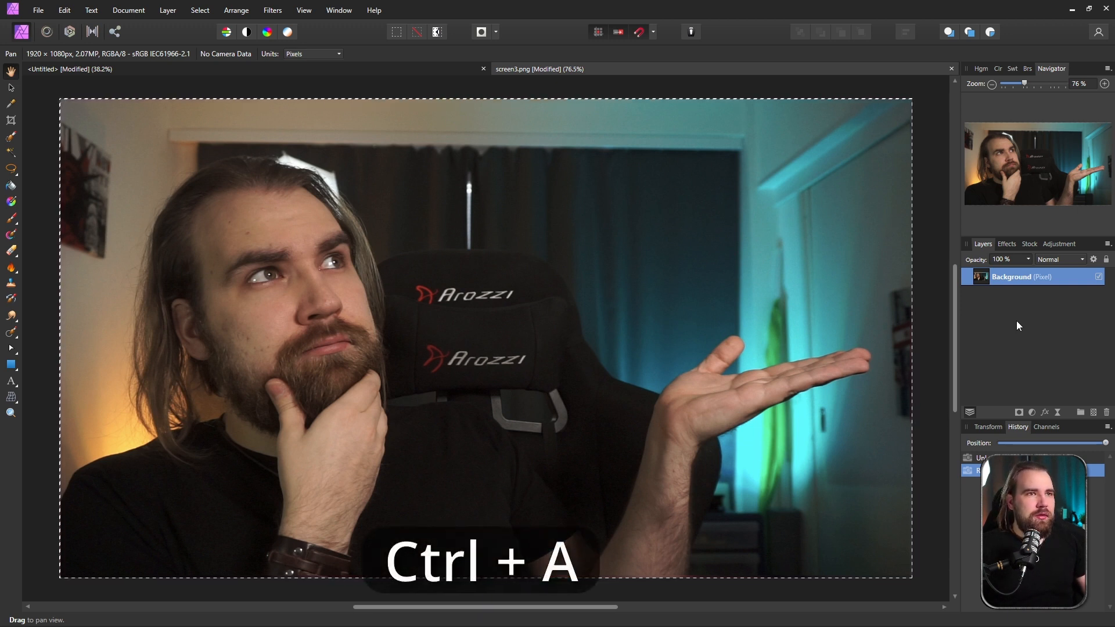
key("ctrl+c")
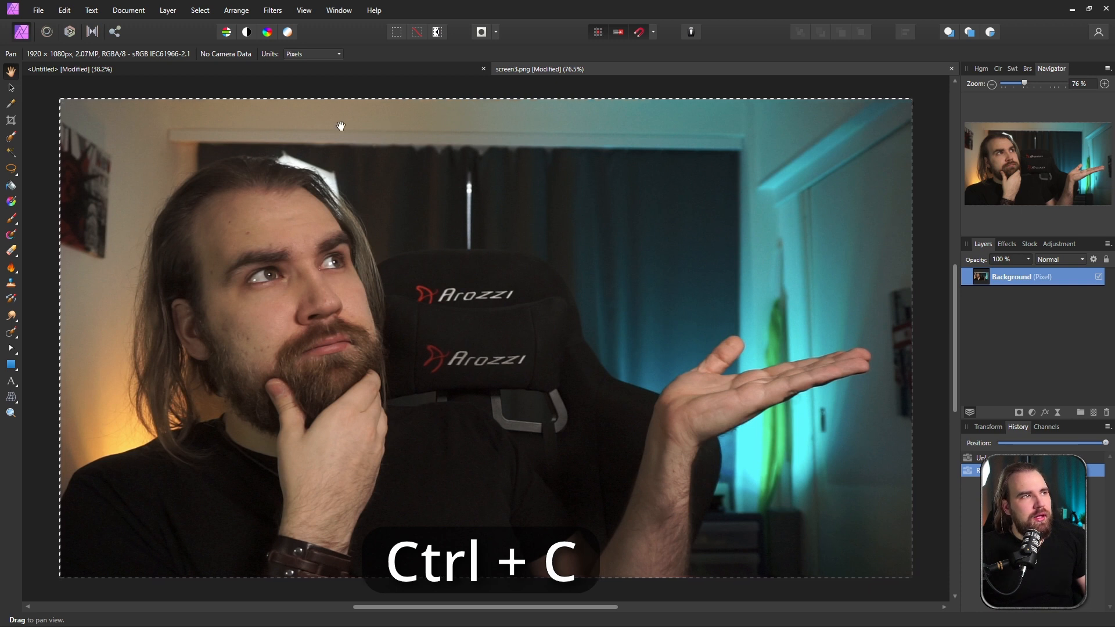
- Paste the photo into the untitled document and scale it up to fill the whole canvas
left_click(257, 72)
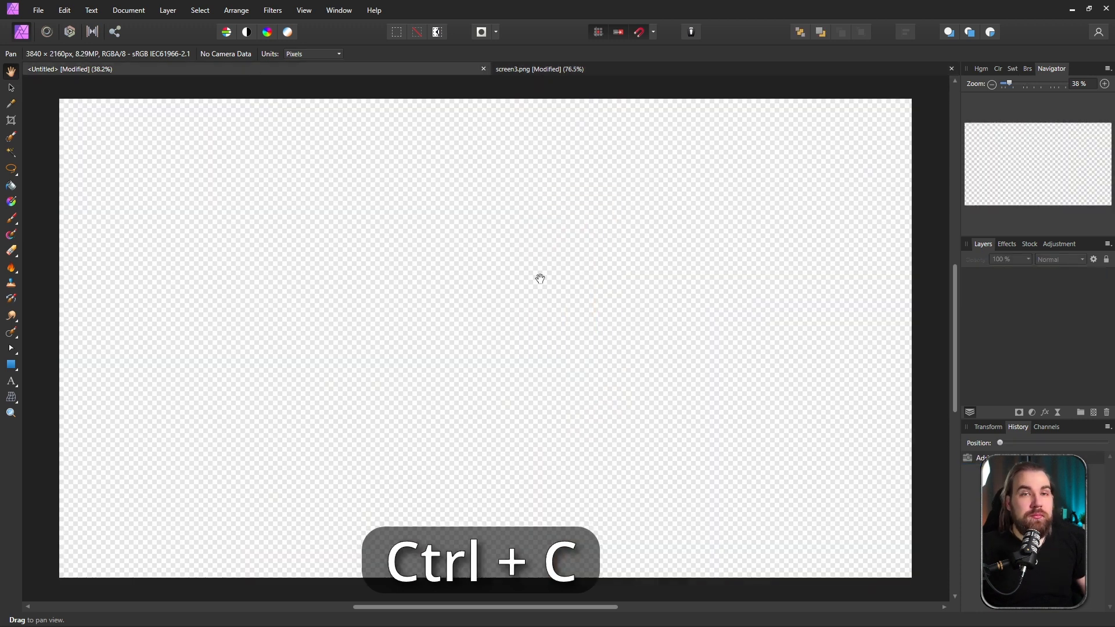
key("ctrl+v")
left_click(11, 87)
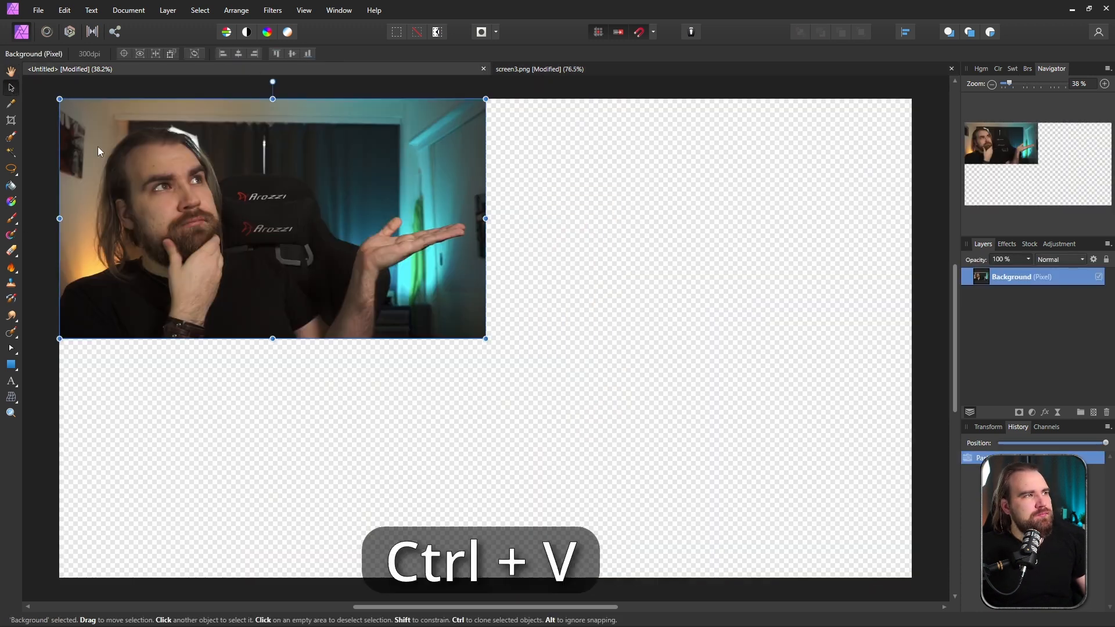
left_click_drag(486, 338, 912, 578)
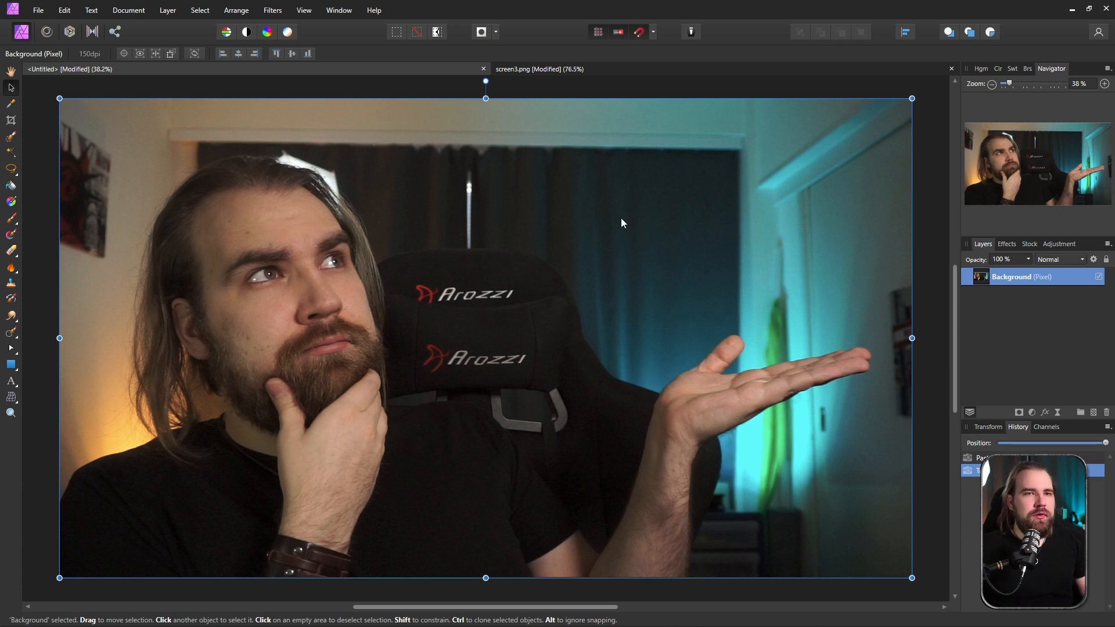
- Duplicate the photo layer and hide the lower copy as a backup
key("ctrl+j")
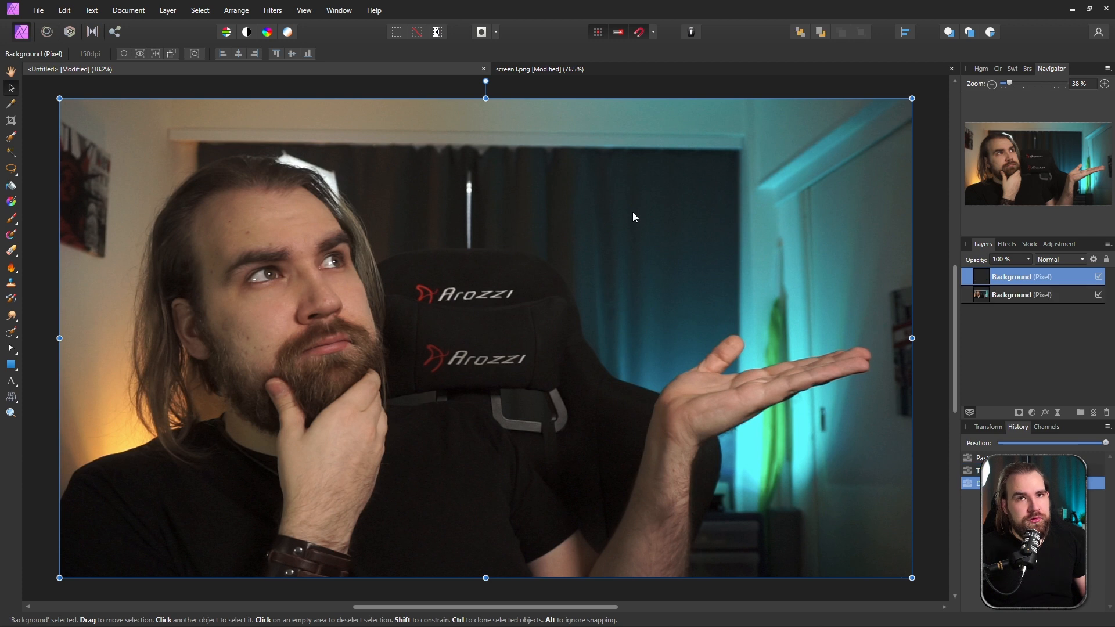
left_click(1059, 294)
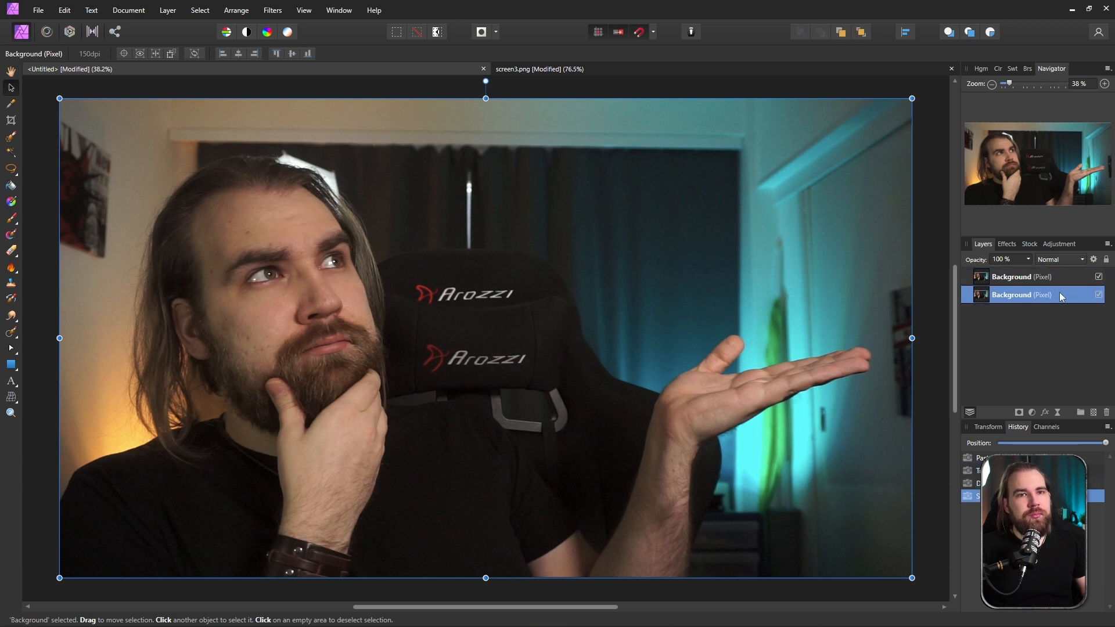
left_click(1098, 295)
- Rename the upper photo layer as OG
left_click(1020, 278)
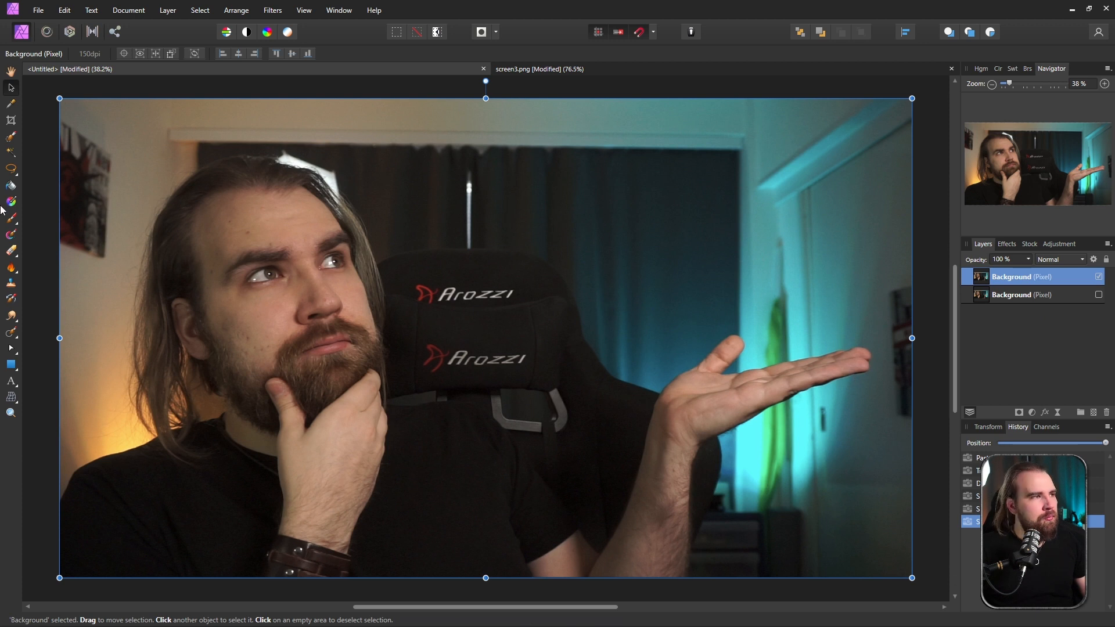
double_click(1007, 277)
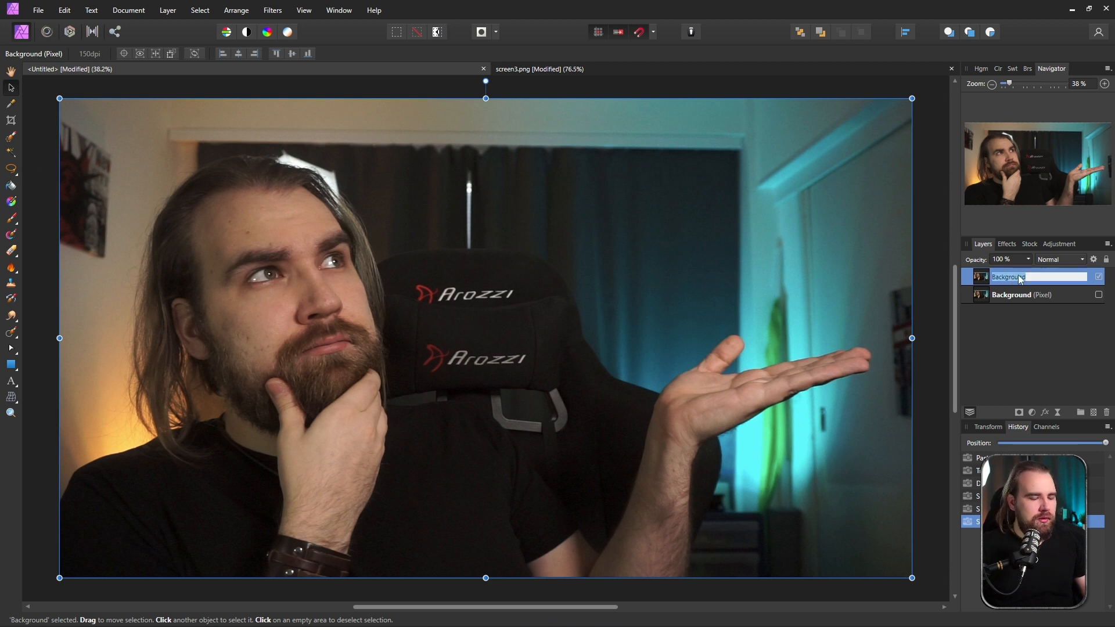
type("Or")
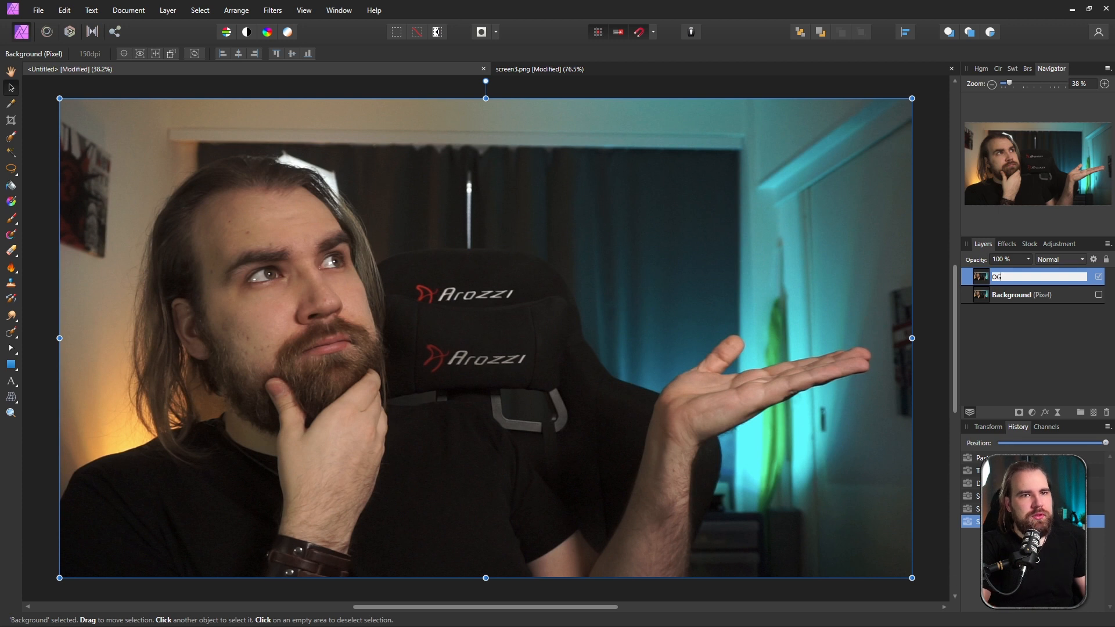
key("Return")
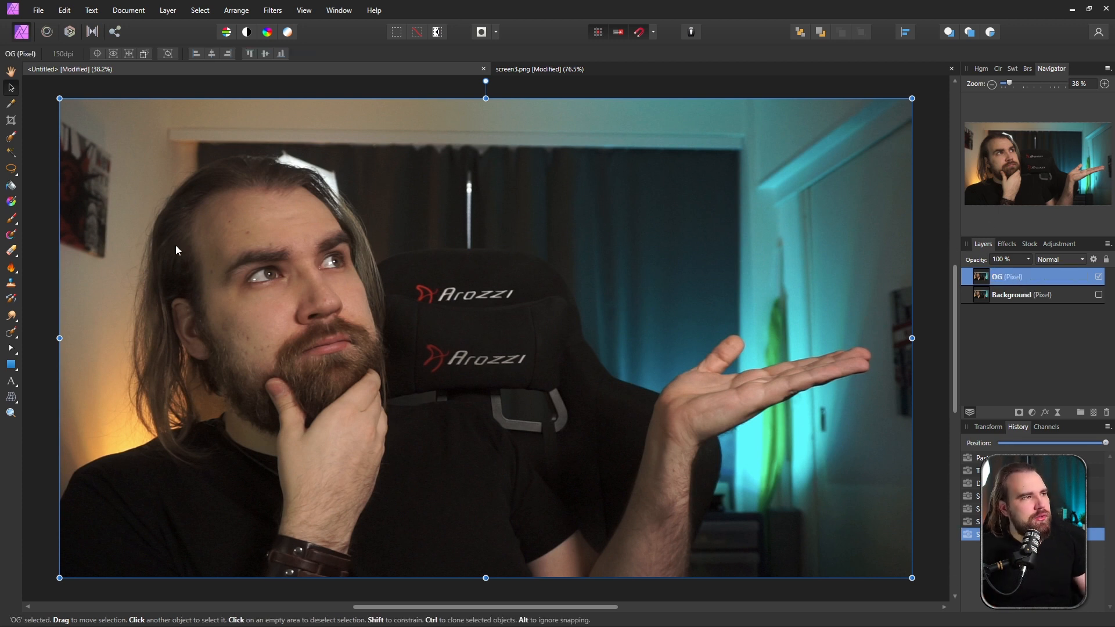
- Select the room background and the chair around the man with the Selection Brush on the OG layer
left_click(12, 140)
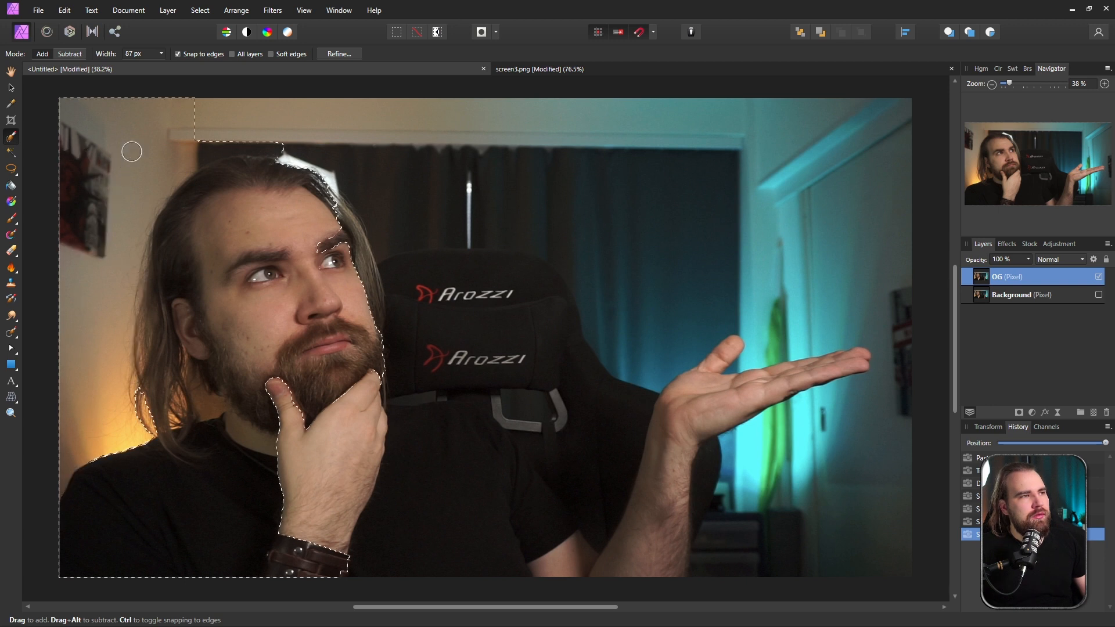
mouse_move(606, 136)
left_mouse_down()
mouse_move(814, 145)
mouse_move(861, 203)
mouse_move(864, 281)
mouse_move(893, 334)
mouse_move(889, 403)
mouse_move(846, 510)
mouse_move(784, 520)
mouse_move(758, 478)
mouse_move(884, 450)
mouse_move(904, 373)
mouse_move(789, 229)
mouse_move(594, 215)
mouse_move(323, 139)
mouse_move(388, 178)
mouse_move(458, 180)
mouse_move(580, 142)
mouse_move(605, 229)
mouse_move(709, 310)
mouse_move(645, 306)
mouse_move(406, 194)
mouse_move(367, 190)
mouse_move(448, 236)
mouse_move(411, 192)
mouse_move(309, 156)
mouse_move(355, 172)
left_mouse_up()
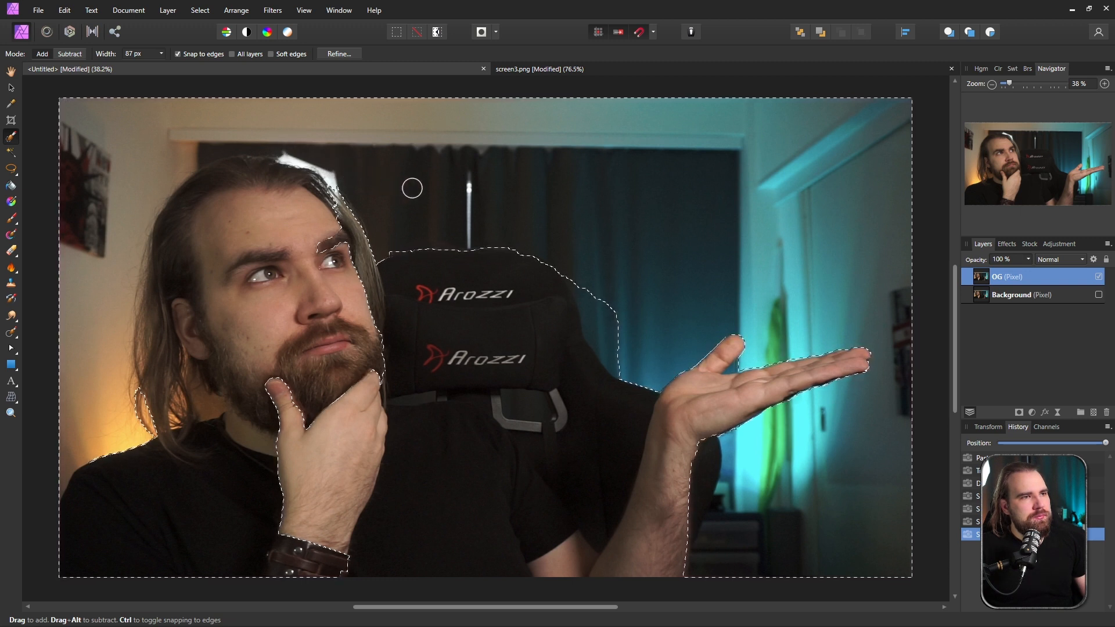
mouse_move(517, 229)
left_mouse_down()
mouse_move(582, 304)
mouse_move(591, 443)
mouse_move(564, 437)
mouse_move(488, 341)
mouse_move(425, 284)
mouse_move(450, 329)
mouse_move(438, 378)
left_mouse_up()
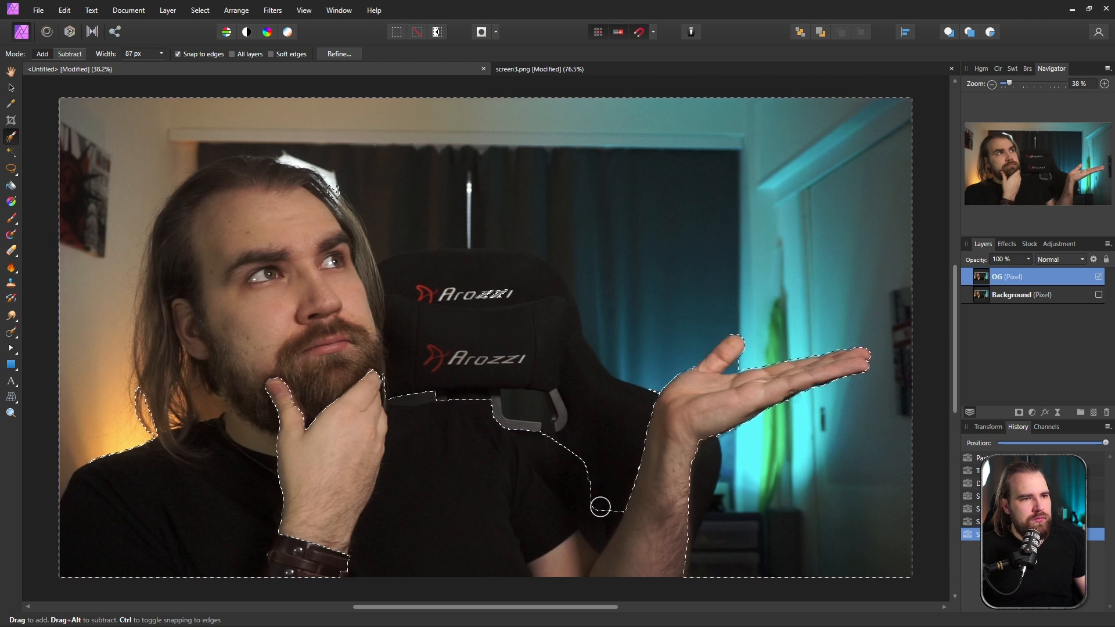
mouse_move(569, 474)
left_mouse_down()
mouse_move(578, 404)
mouse_move(637, 393)
mouse_move(402, 393)
mouse_move(453, 391)
mouse_move(532, 422)
mouse_move(568, 463)
mouse_move(585, 453)
mouse_move(595, 525)
mouse_move(522, 419)
left_mouse_up()
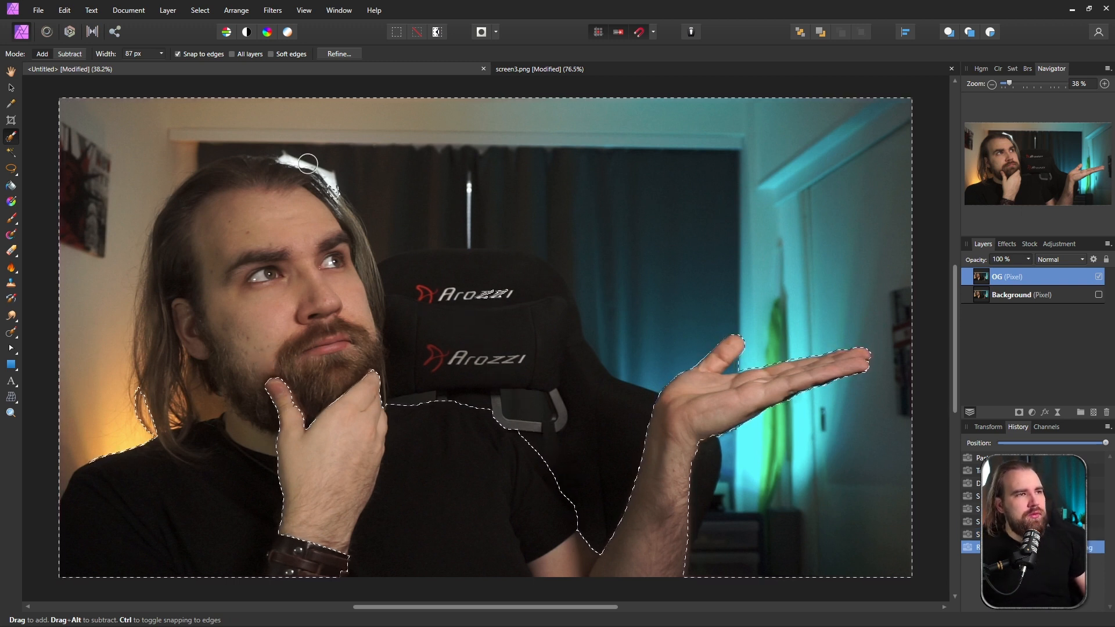
- Subtract the man's face, hair and head outline from the background selection
left_click(64, 56)
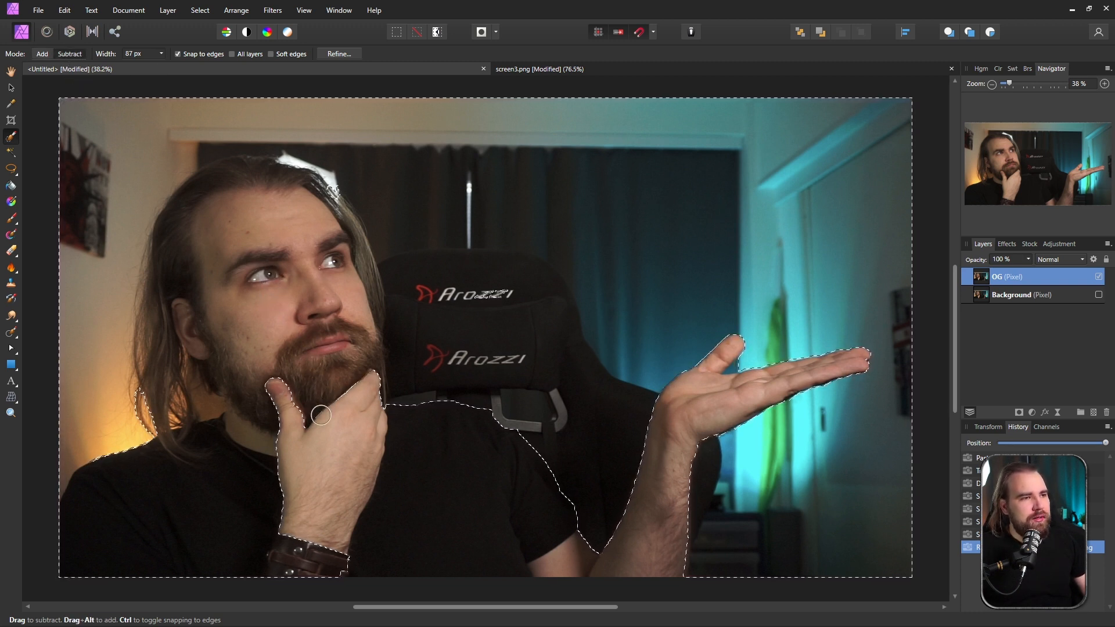
mouse_move(299, 308)
left_mouse_down()
mouse_move(289, 208)
mouse_move(256, 273)
mouse_move(269, 351)
mouse_move(267, 302)
mouse_move(244, 455)
mouse_move(189, 529)
mouse_move(314, 478)
mouse_move(365, 488)
mouse_move(240, 454)
mouse_move(256, 383)
mouse_move(231, 212)
mouse_move(285, 191)
mouse_move(322, 215)
mouse_move(344, 258)
mouse_move(342, 304)
mouse_move(201, 298)
left_mouse_up()
mouse_move(195, 161)
left_mouse_down()
mouse_move(203, 145)
mouse_move(259, 134)
mouse_move(207, 154)
mouse_move(279, 129)
mouse_move(314, 139)
left_mouse_up()
left_click_drag(325, 142, 375, 167)
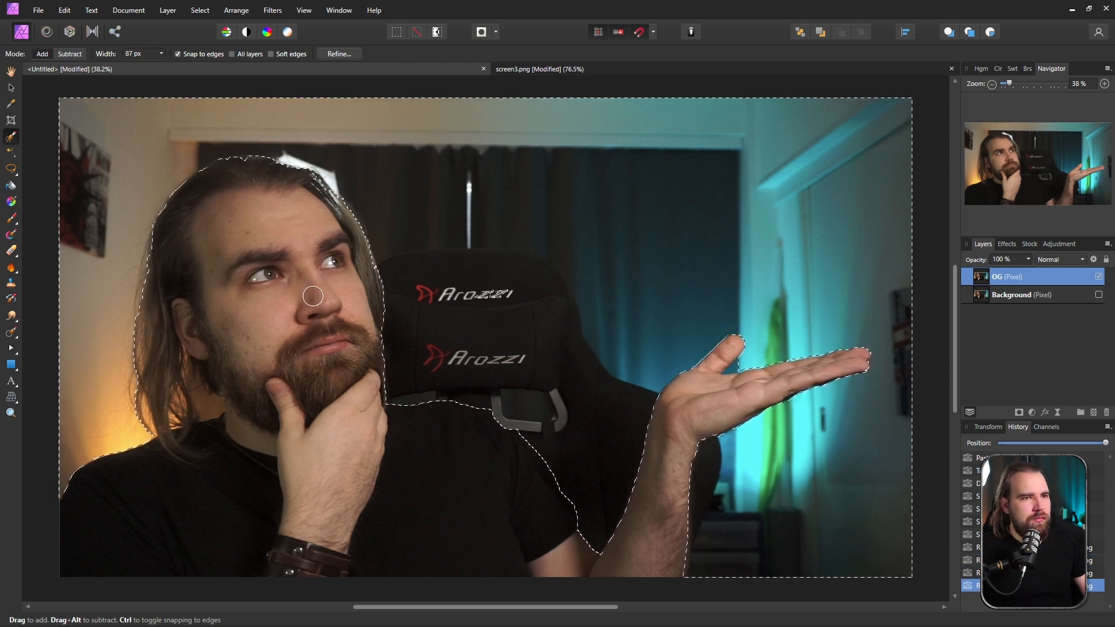
- Tidy the selection edges around the raised hand with a 21 px brush and add the small gap between hair and neck
scroll(772, 365, "up", 7)
left_click_drag(161, 53, 146, 62)
mouse_move(604, 349)
left_mouse_down()
mouse_move(581, 379)
mouse_move(866, 329)
left_mouse_up()
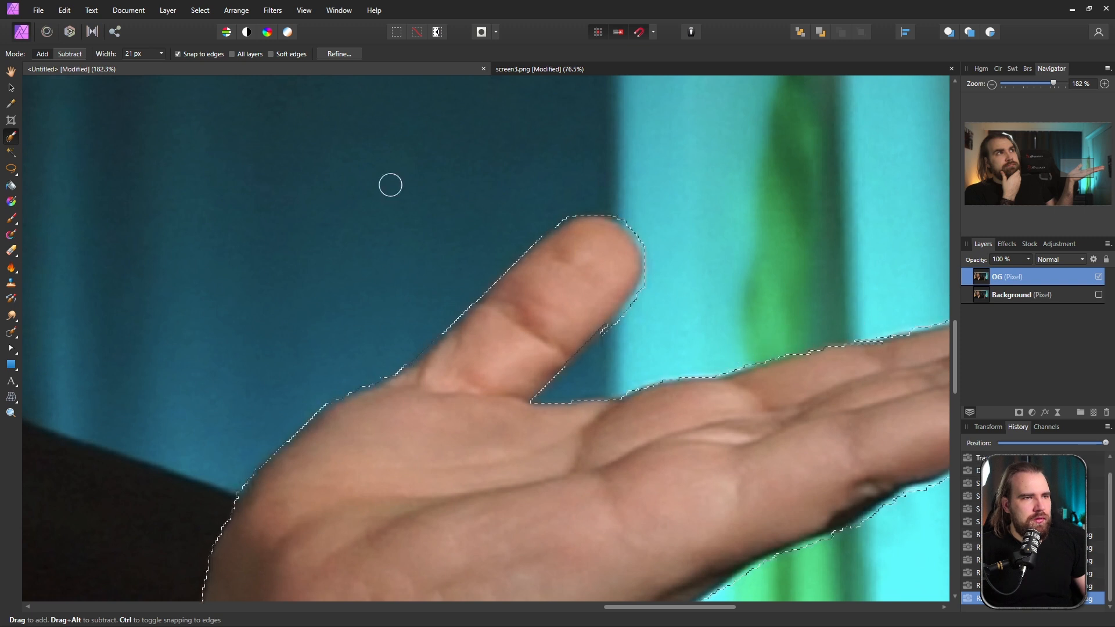
scroll(458, 223, "right", 6)
left_click(65, 57)
left_click_drag(430, 344, 465, 341)
scroll(435, 360, "down", 8)
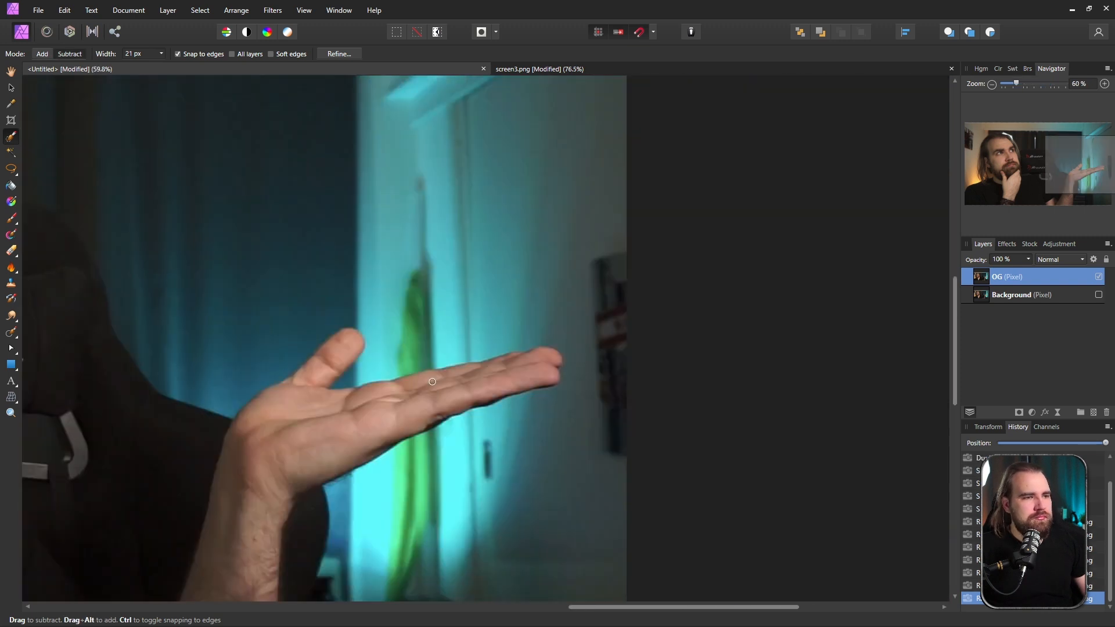
scroll(156, 390, "up", 6)
scroll(156, 391, "down", 3)
left_click_drag(485, 363, 493, 356)
scroll(333, 244, "down", 8)
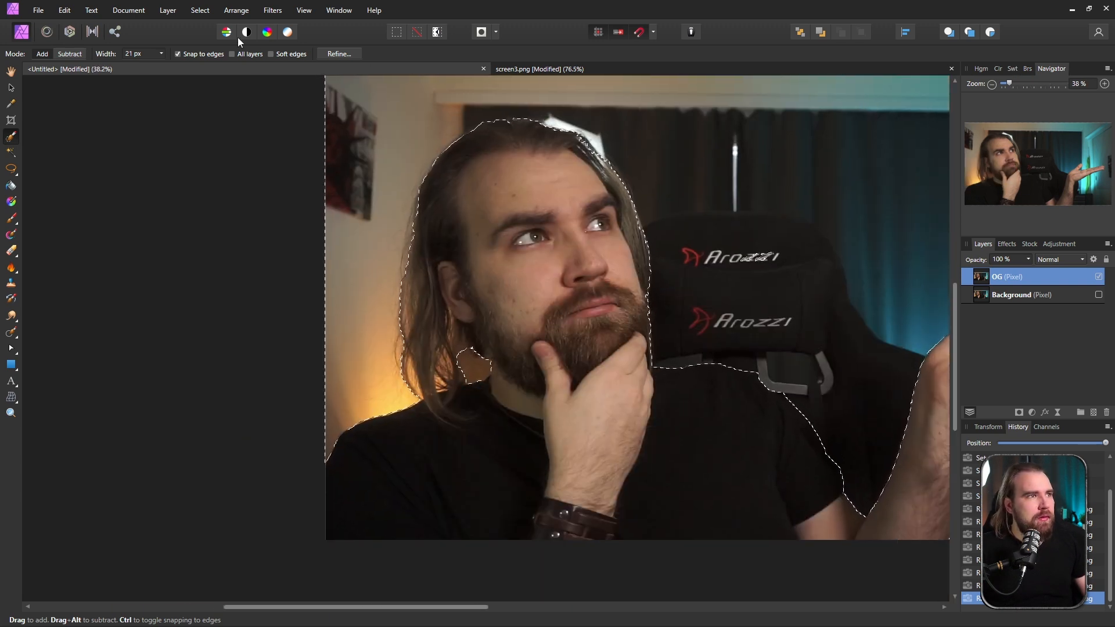
- Refine the selection with a border width of 2% and a feather of 6.9 px
left_click(342, 54)
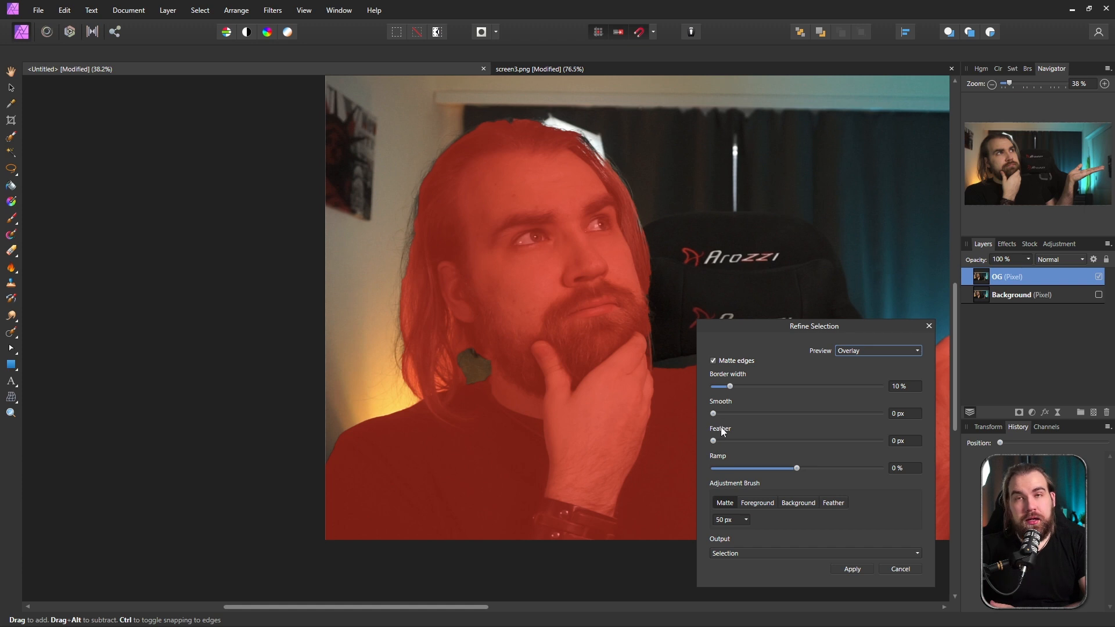
left_click_drag(730, 388, 716, 389)
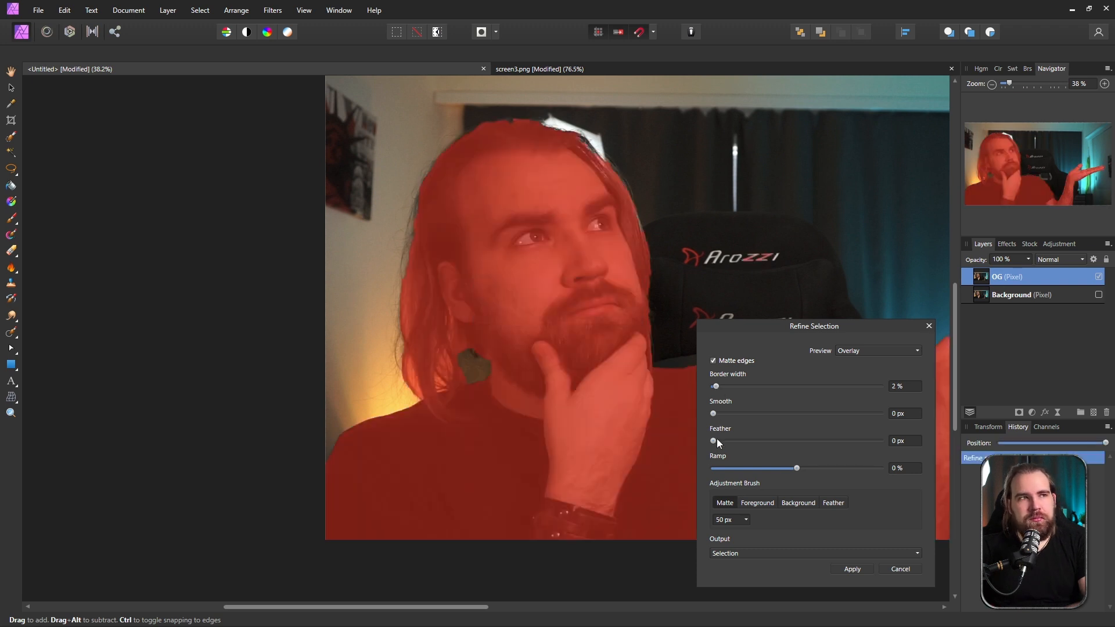
left_click_drag(713, 442, 720, 441)
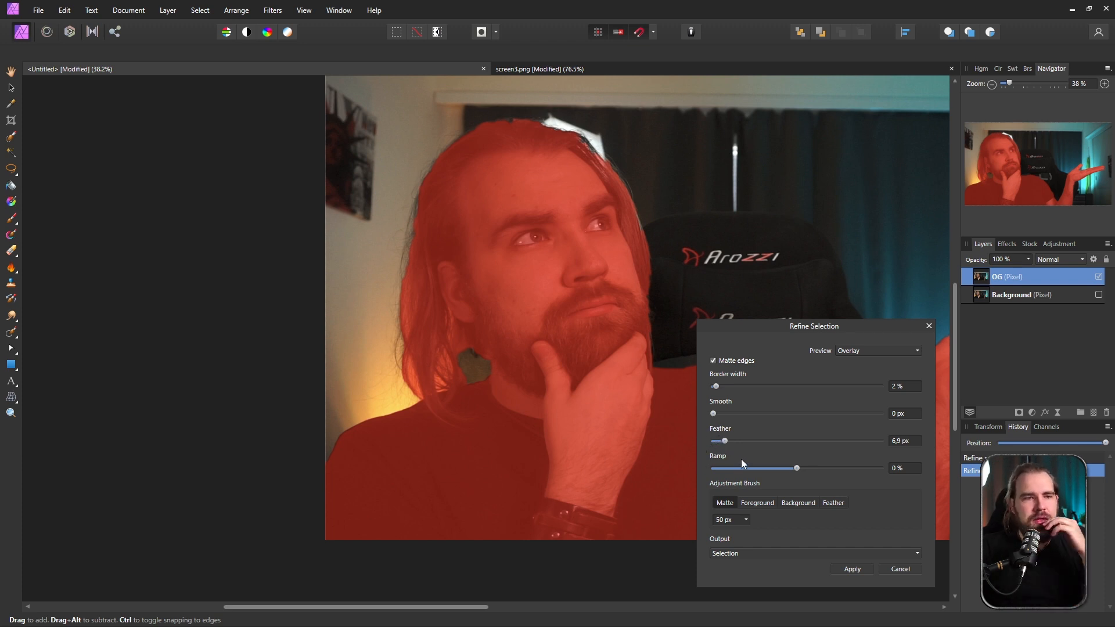
- Try light and strong smoothing on the selection, finishing with Smooth at 4.5 px
left_click_drag(713, 413, 721, 416)
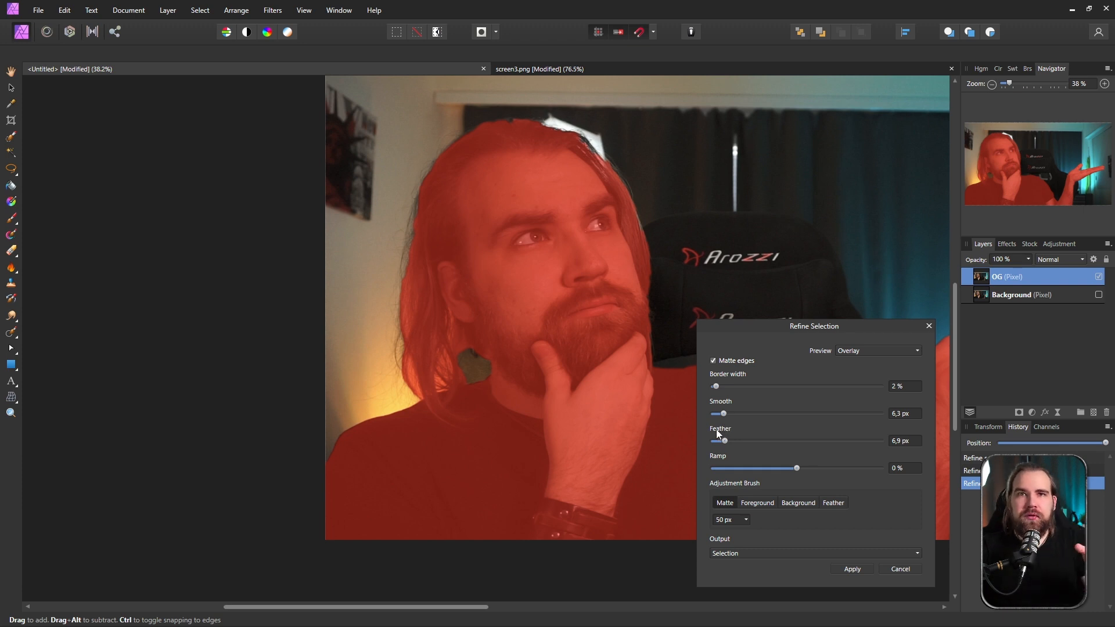
left_click_drag(724, 413, 843, 413)
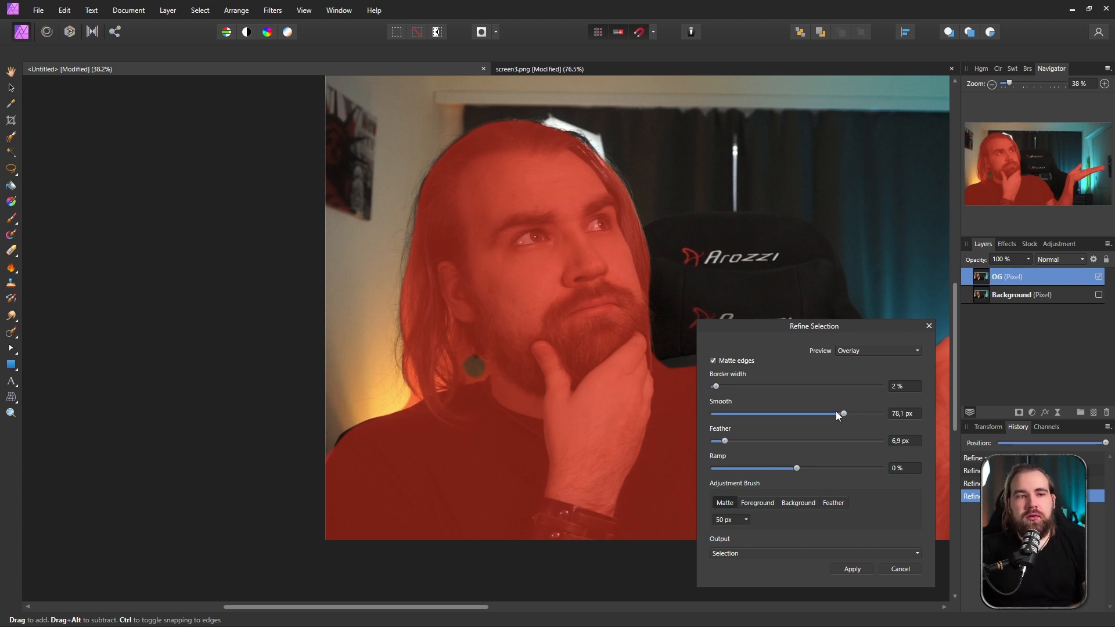
left_click_drag(730, 416, 719, 415)
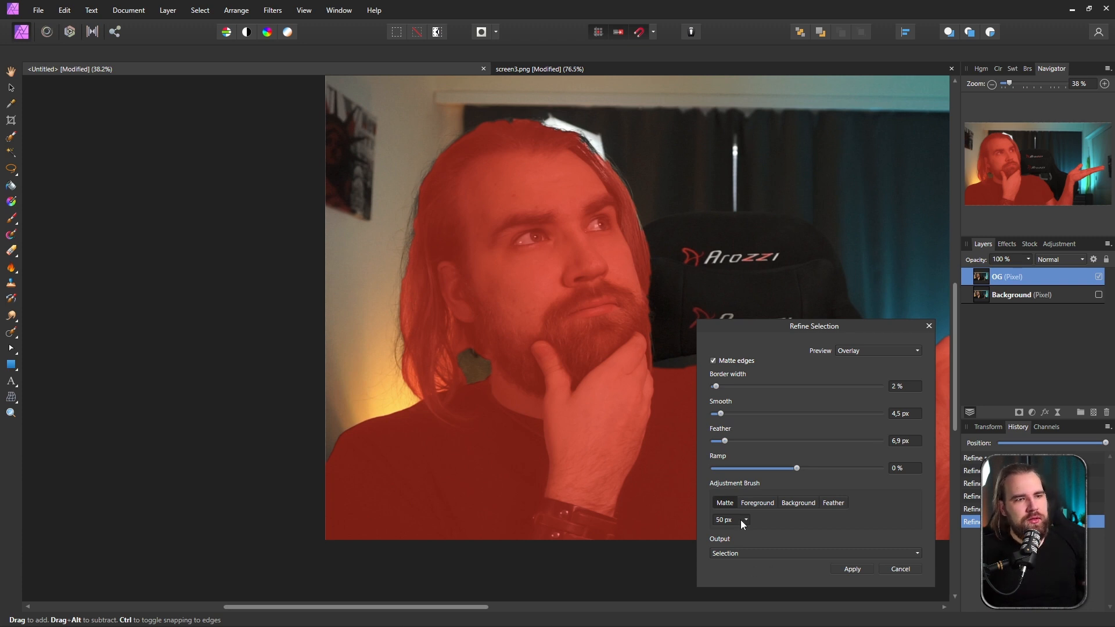
- Paint matte along the hair edges around the head with a 98 px adjustment brush and apply the refinement as a selection
left_click_drag(748, 534, 757, 534)
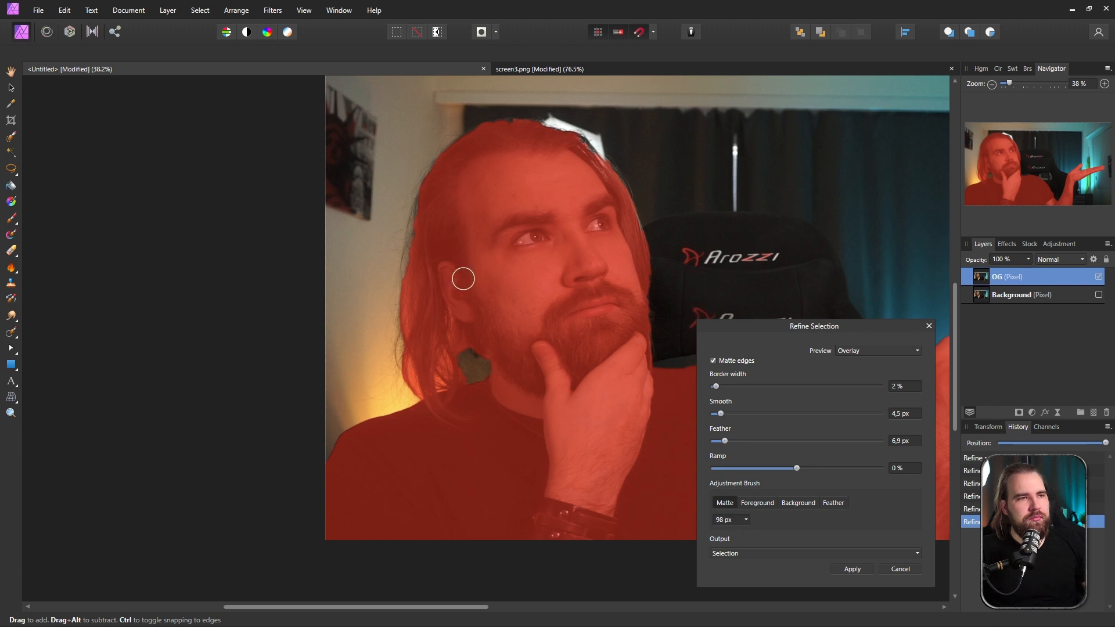
mouse_move(414, 367)
left_mouse_down()
mouse_move(411, 225)
mouse_move(432, 163)
mouse_move(409, 249)
mouse_move(420, 332)
mouse_move(446, 387)
mouse_move(446, 343)
mouse_move(449, 387)
mouse_move(419, 369)
mouse_move(420, 387)
mouse_move(434, 406)
mouse_move(454, 328)
mouse_move(455, 350)
mouse_move(465, 328)
mouse_move(465, 348)
mouse_move(486, 356)
mouse_move(495, 384)
mouse_move(463, 389)
mouse_move(439, 301)
mouse_move(436, 332)
mouse_move(428, 312)
mouse_move(439, 293)
mouse_move(462, 353)
mouse_move(463, 319)
mouse_move(427, 345)
mouse_move(411, 332)
mouse_move(418, 372)
mouse_move(426, 168)
mouse_move(506, 121)
mouse_move(583, 142)
mouse_move(613, 174)
mouse_move(649, 263)
mouse_move(651, 372)
left_mouse_up()
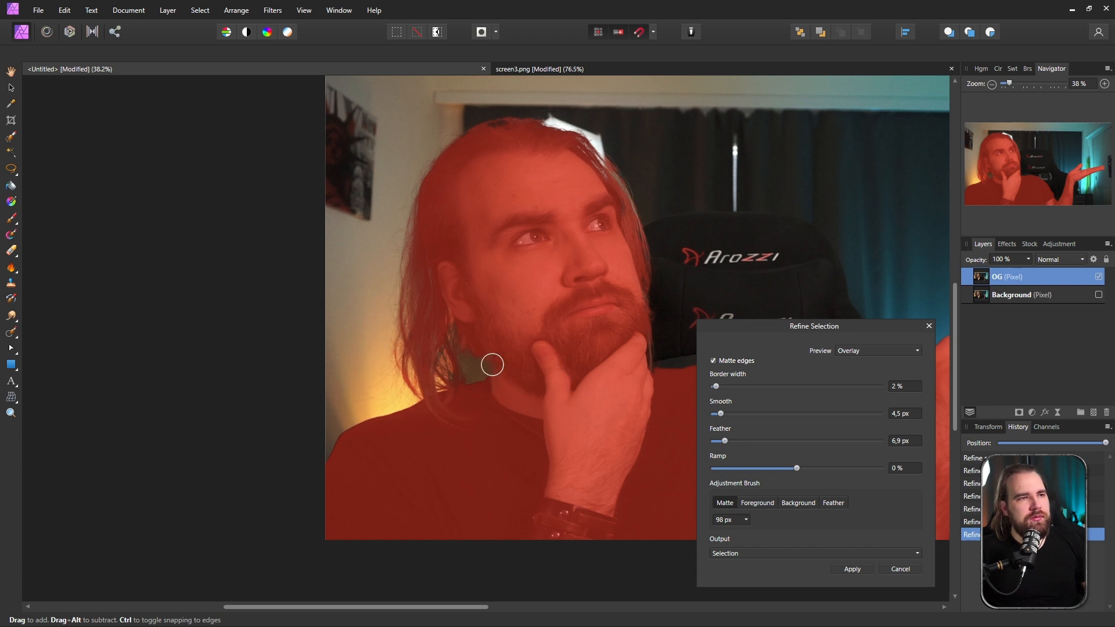
scroll(655, 187, "up", 5)
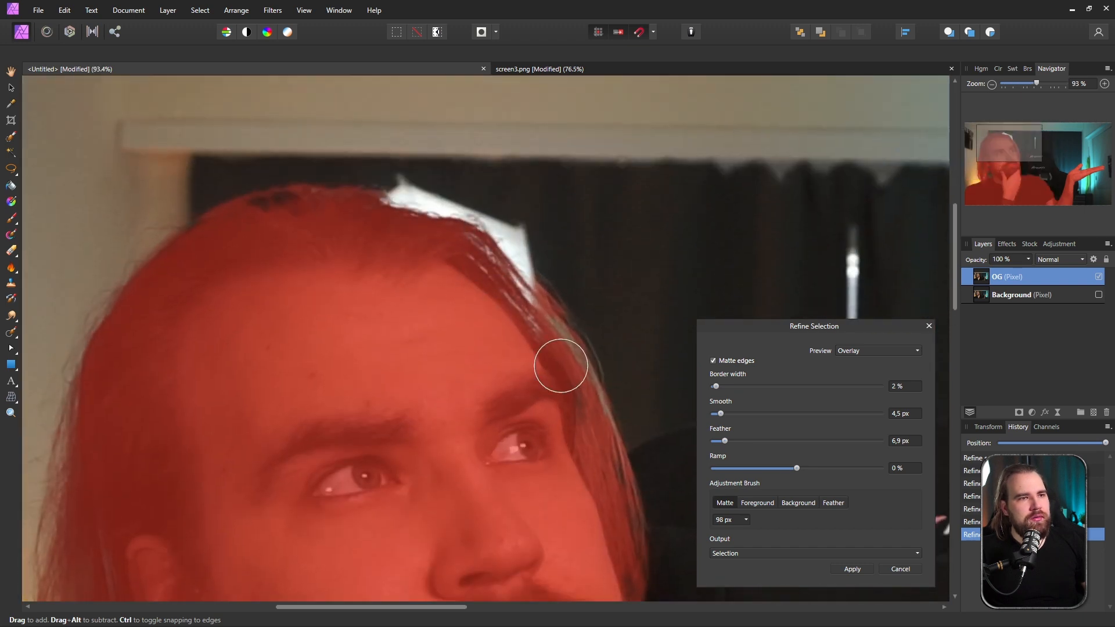
mouse_move(599, 418)
left_mouse_down()
mouse_move(574, 333)
mouse_move(478, 248)
mouse_move(471, 282)
left_mouse_up()
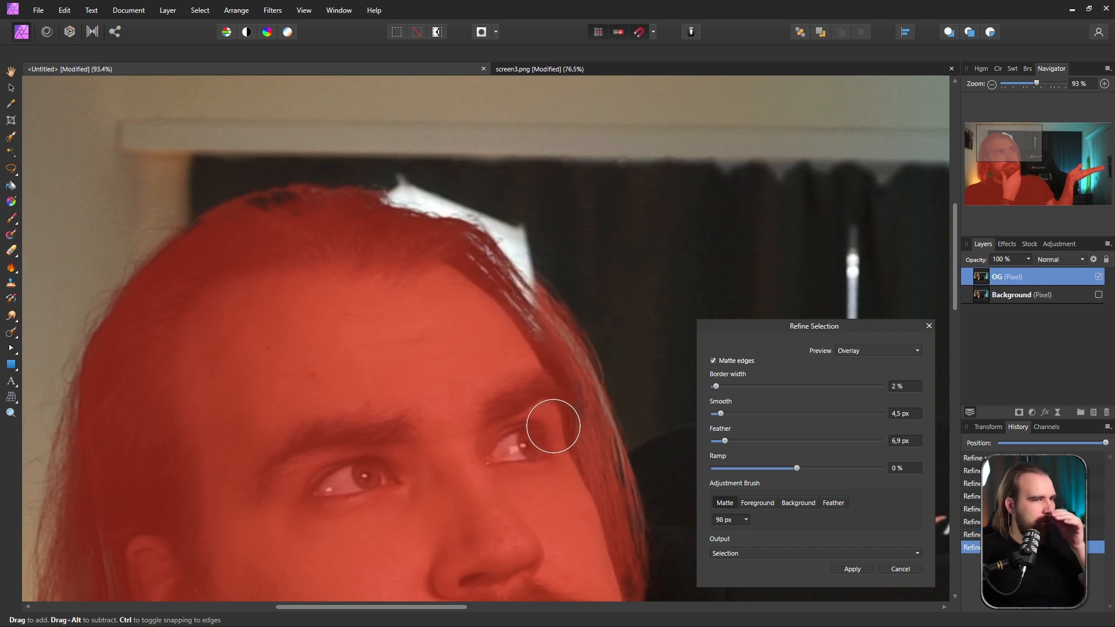
mouse_move(296, 207)
left_mouse_down()
mouse_move(267, 210)
mouse_move(302, 200)
mouse_move(293, 205)
left_mouse_up()
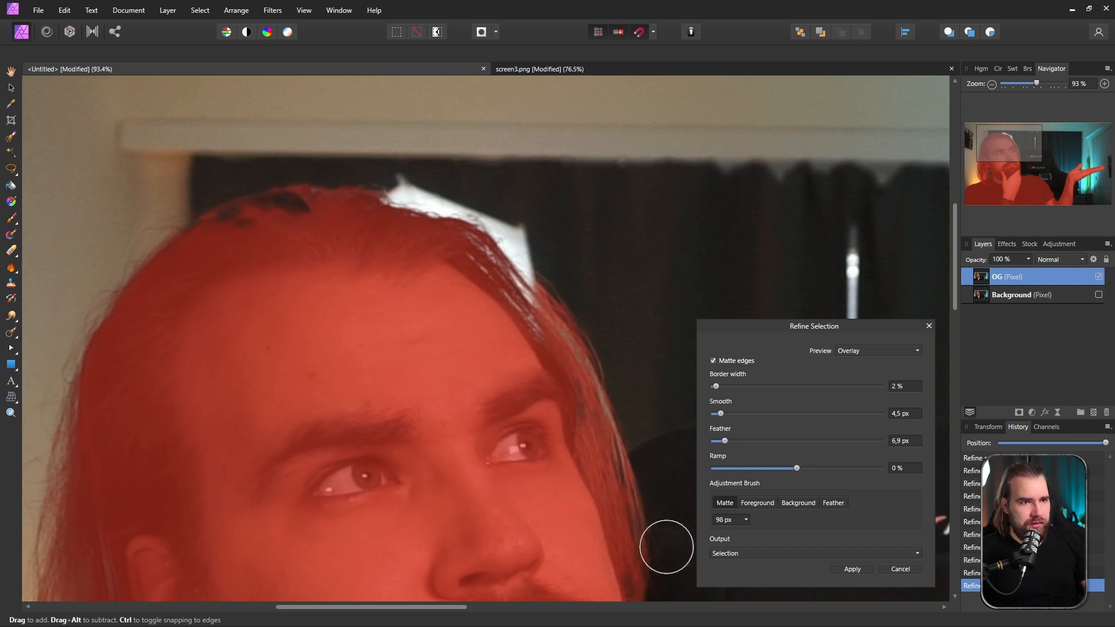
left_click(855, 572)
- Copy the selected room background from the OG layer to a new layer and check its cutout by briefly hiding the original
scroll(625, 474, "down", 4)
scroll(644, 464, "down", 7)
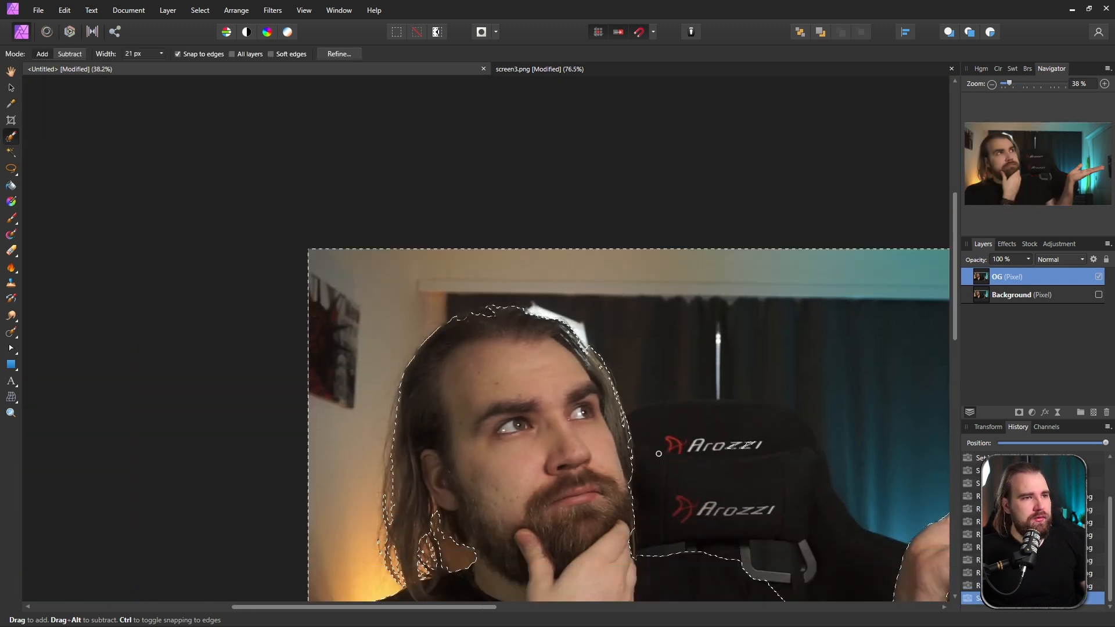
scroll(633, 416, "down", 4)
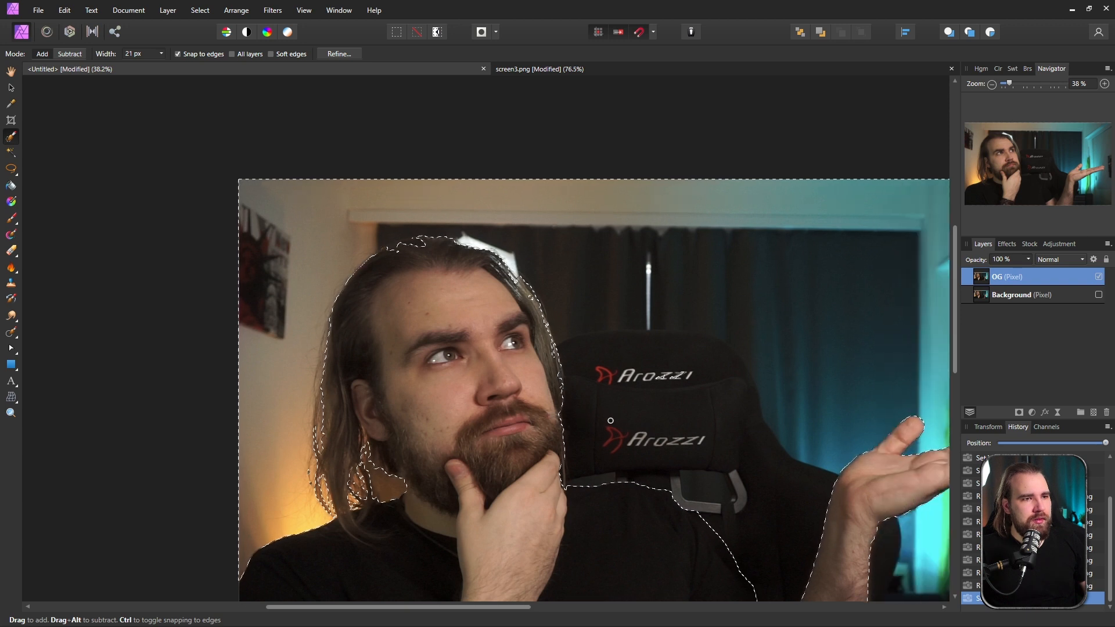
scroll(608, 422, "up", 1)
scroll(616, 427, "down", 2)
scroll(633, 433, "left", 2)
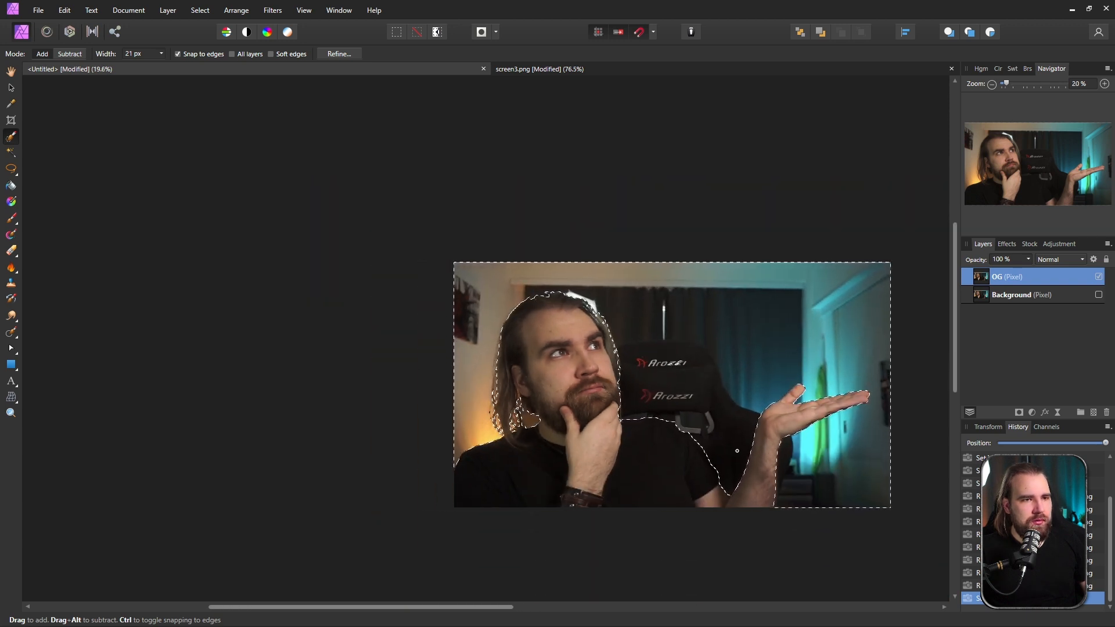
scroll(697, 450, "right", 7)
scroll(668, 449, "down", 5)
scroll(729, 415, "up", 2)
scroll(697, 409, "up", 5)
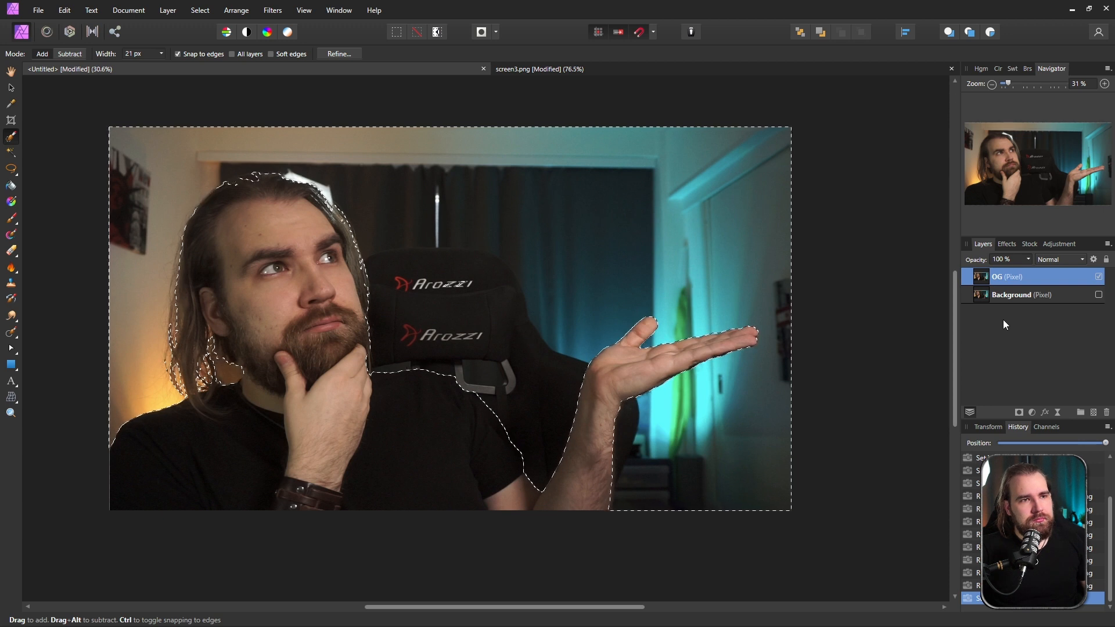
key("ctrl+c")
key("ctrl+v")
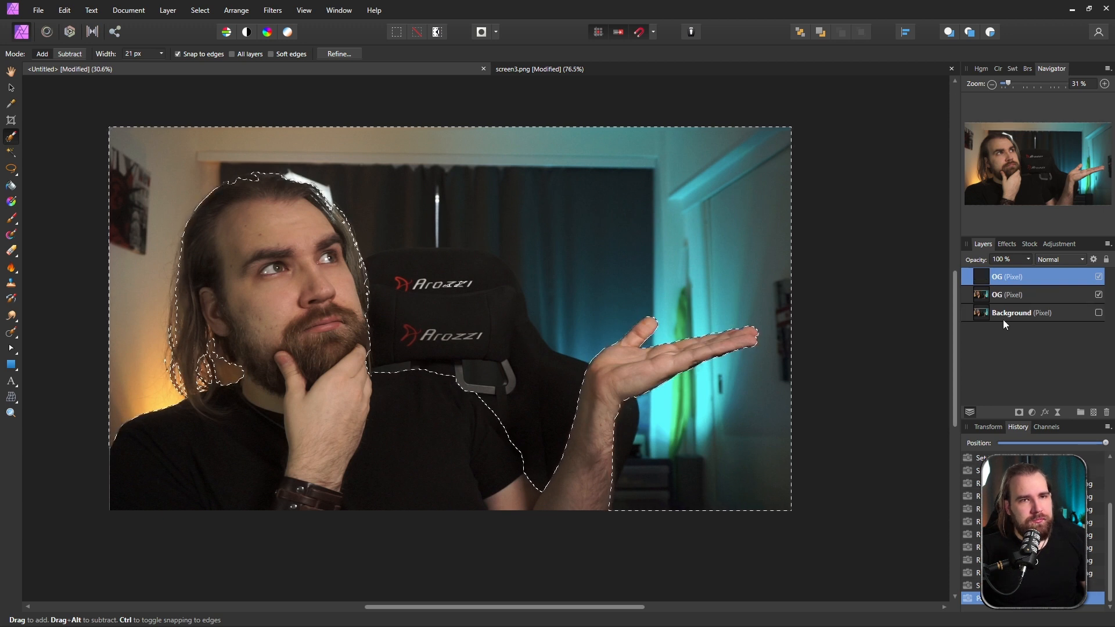
left_click(1098, 296)
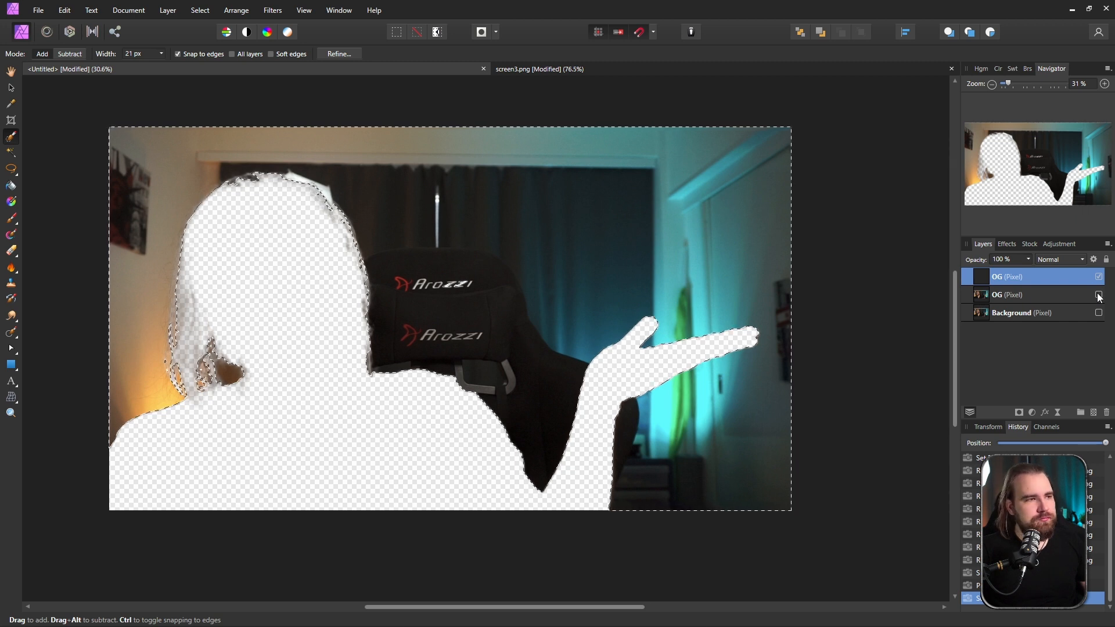
left_click(1099, 295)
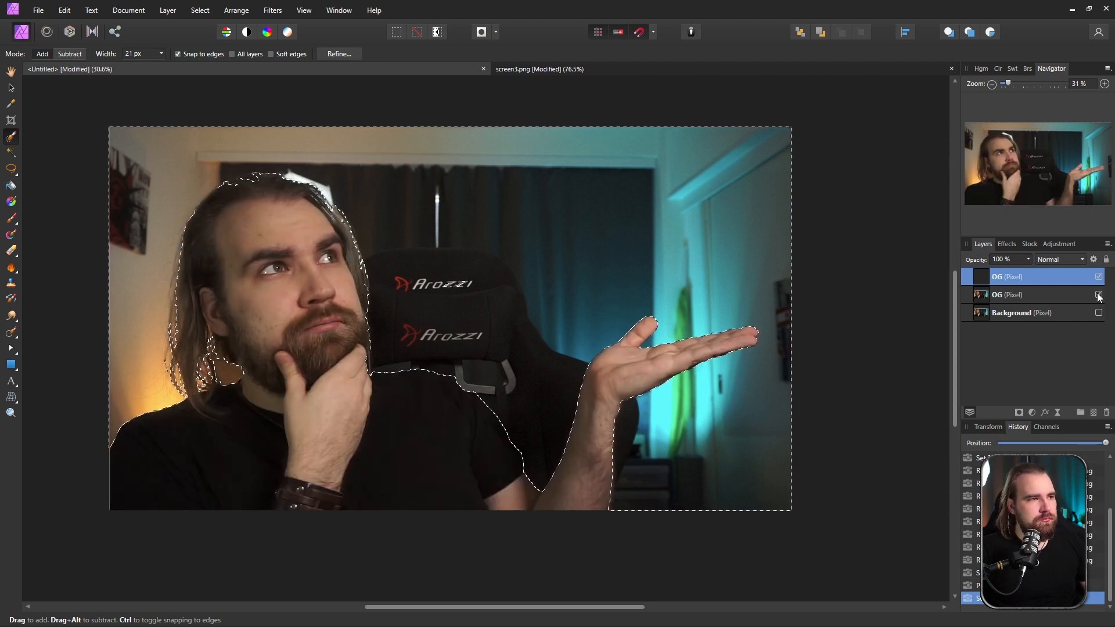
- Invert the selection, copy the man from the OG layer to a new layer, and check his cutout with the other layers briefly hidden
left_click(1017, 295)
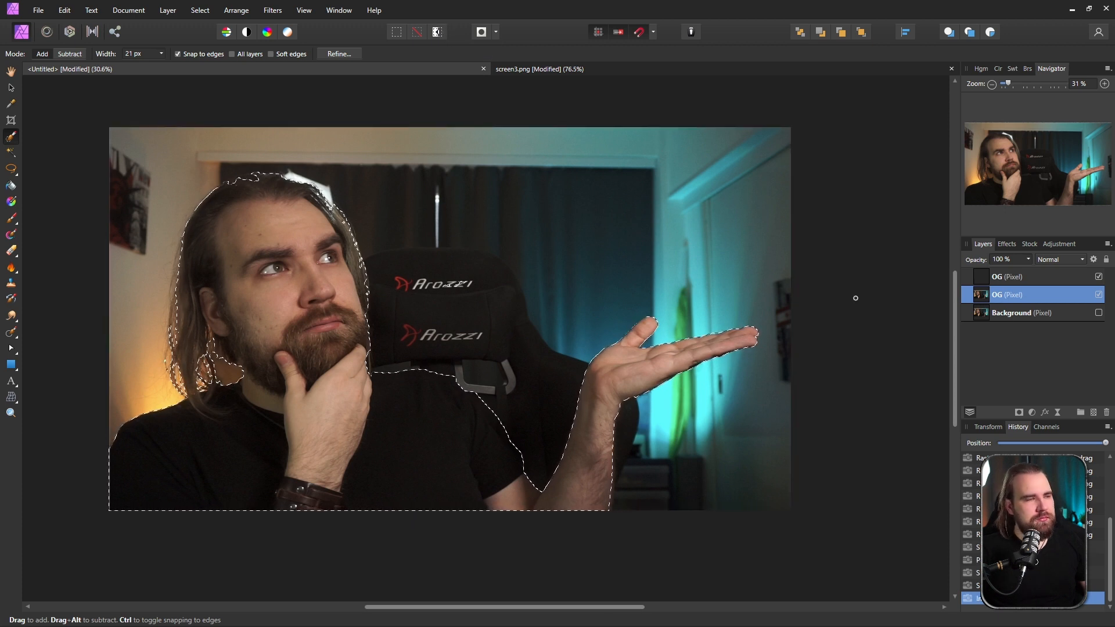
key("ctrl+v")
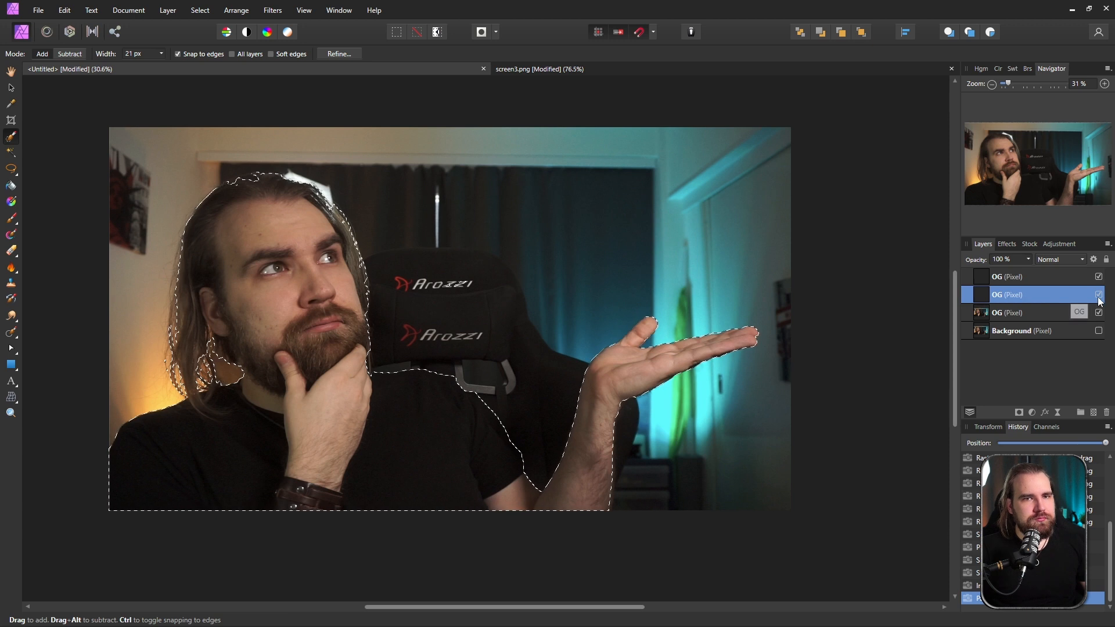
left_click(1099, 277)
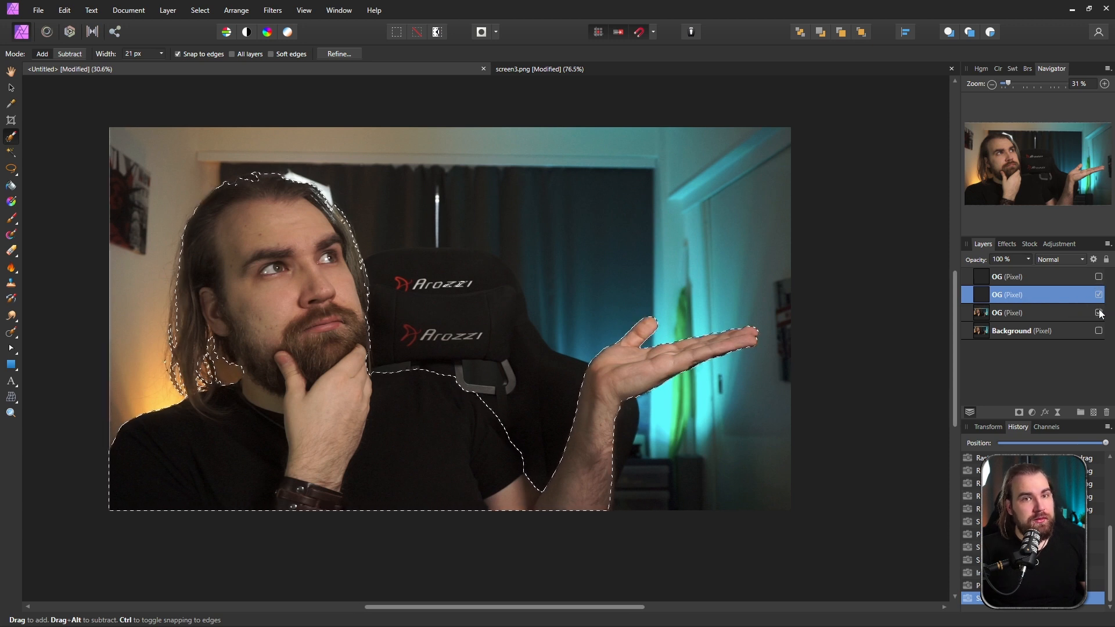
left_click(1099, 312)
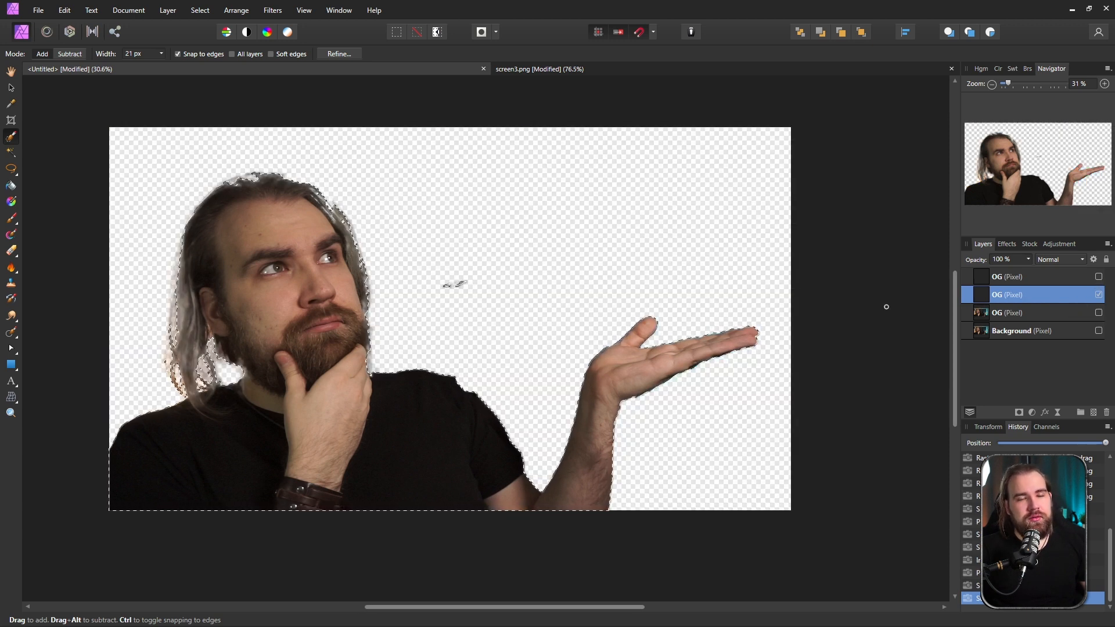
left_click(1099, 312)
left_click(1098, 277)
- Move the man's cutout layer to the top of the layer stack and rename it Subject
left_click(994, 276)
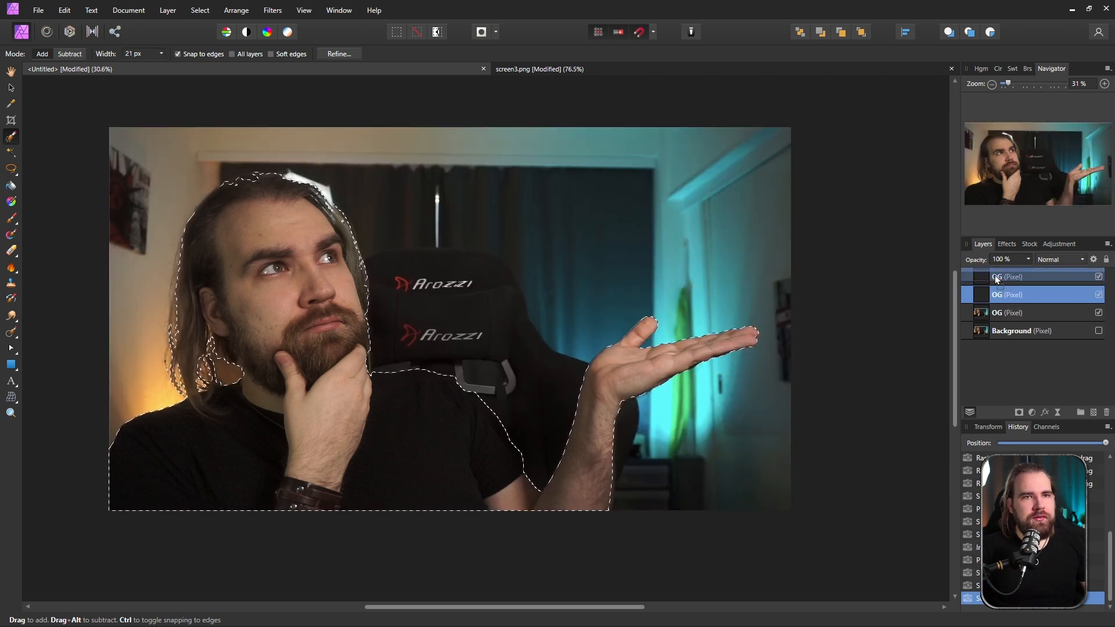
double_click(1000, 277)
type("S")
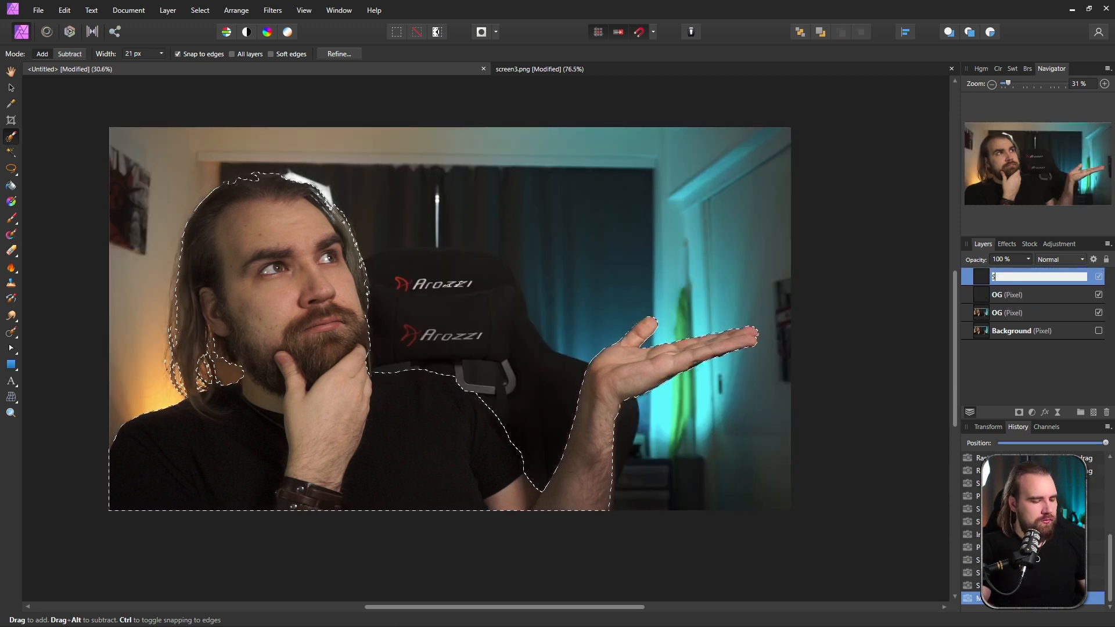
type("ubject")
key("Return")
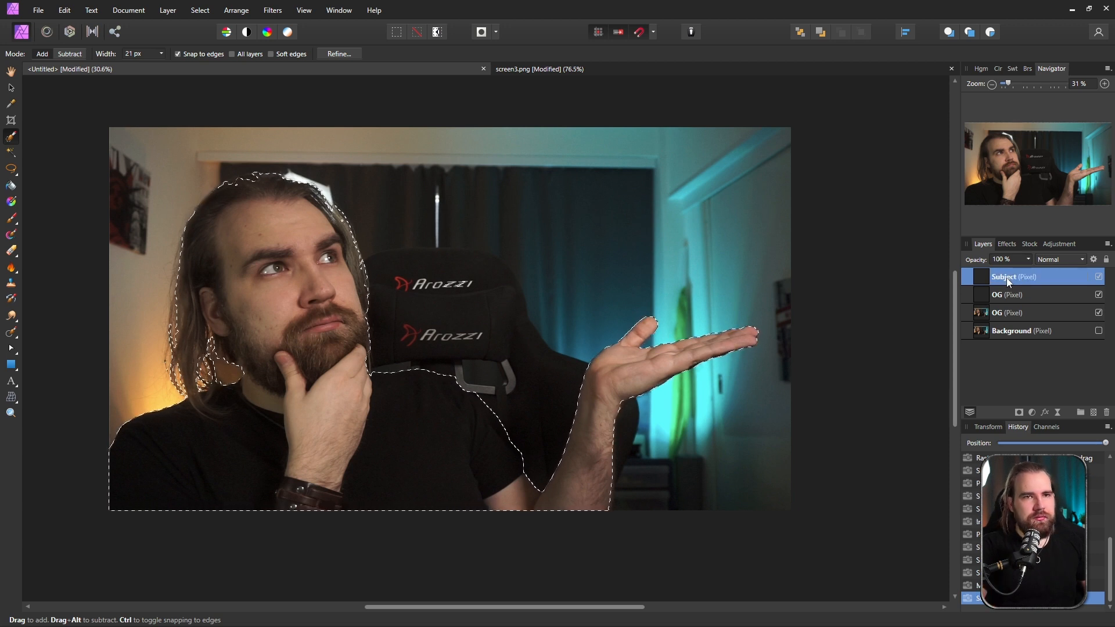
- Rename the extracted room layer below Subject as Background and clear the selection
left_click(1010, 294)
double_click(1009, 295)
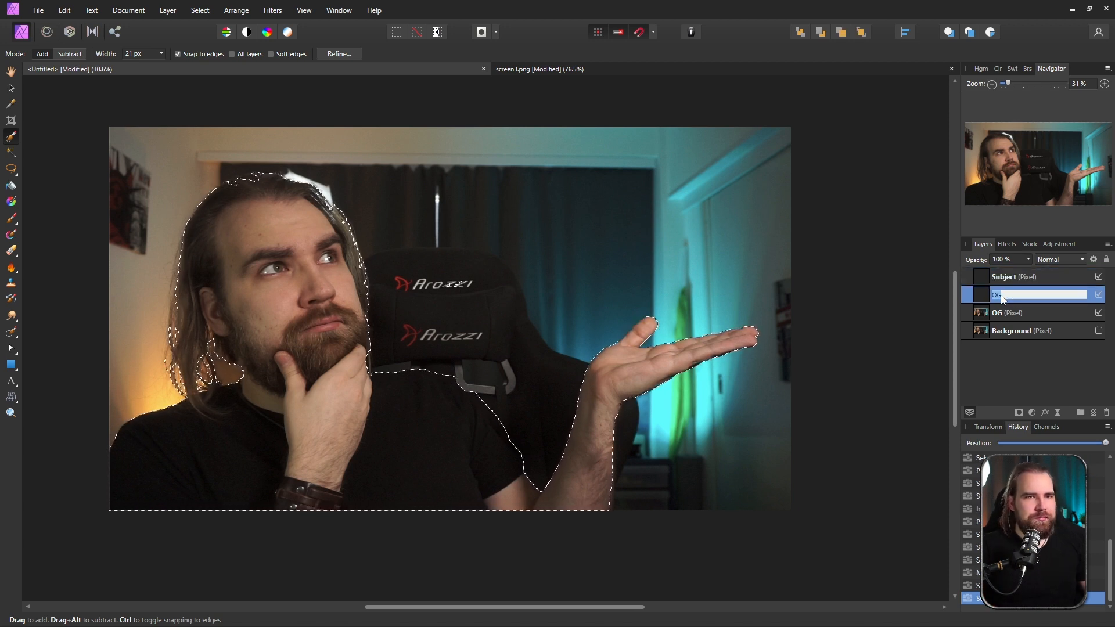
type("Background")
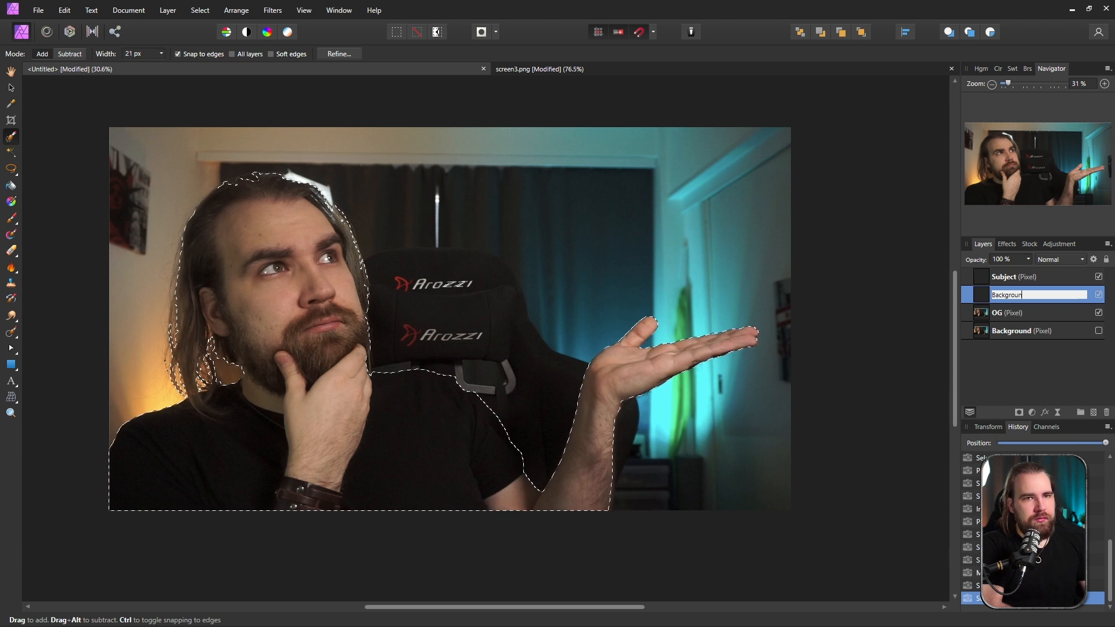
key("Return")
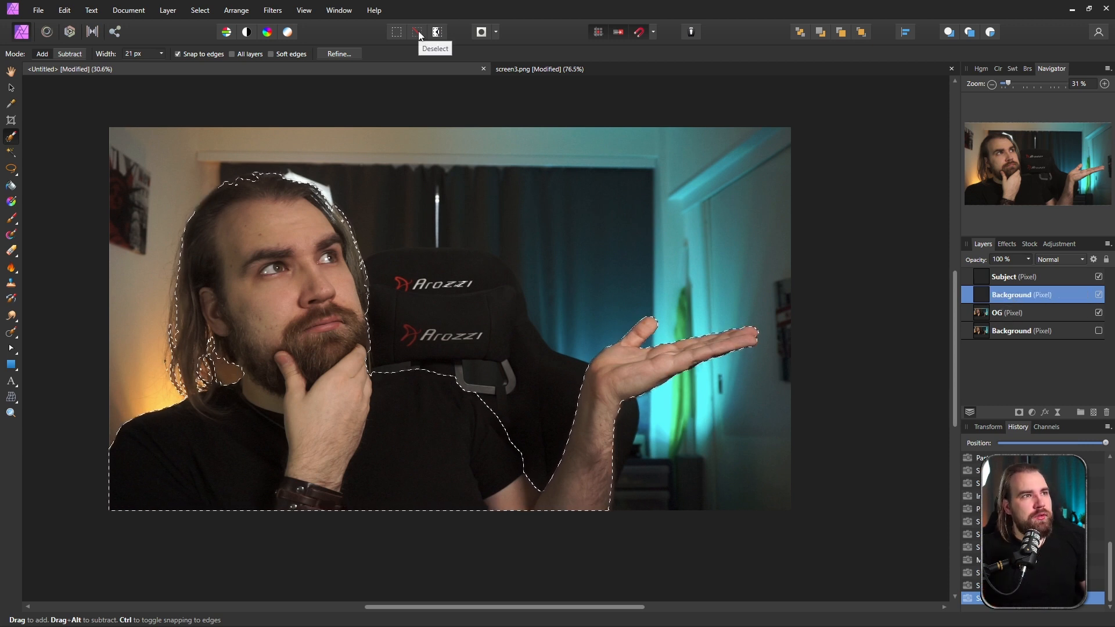
- With the lower layers hidden, erase the stray chair-logo fragment from the Subject layer using a 177 px brush, and restore the layers' visibility
left_click(1021, 281)
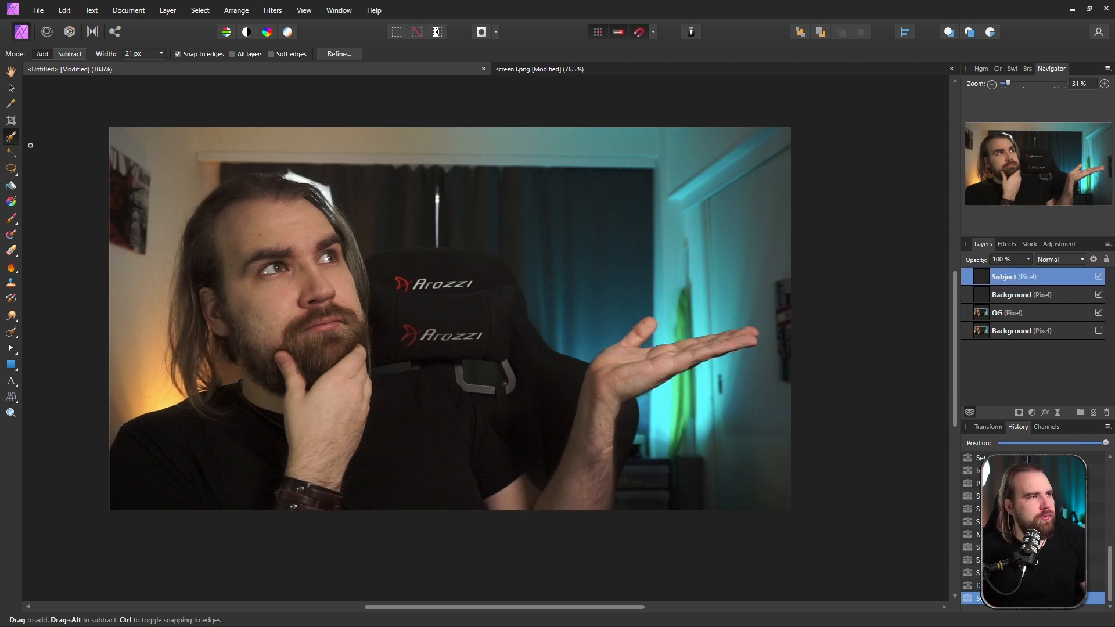
left_click(12, 250)
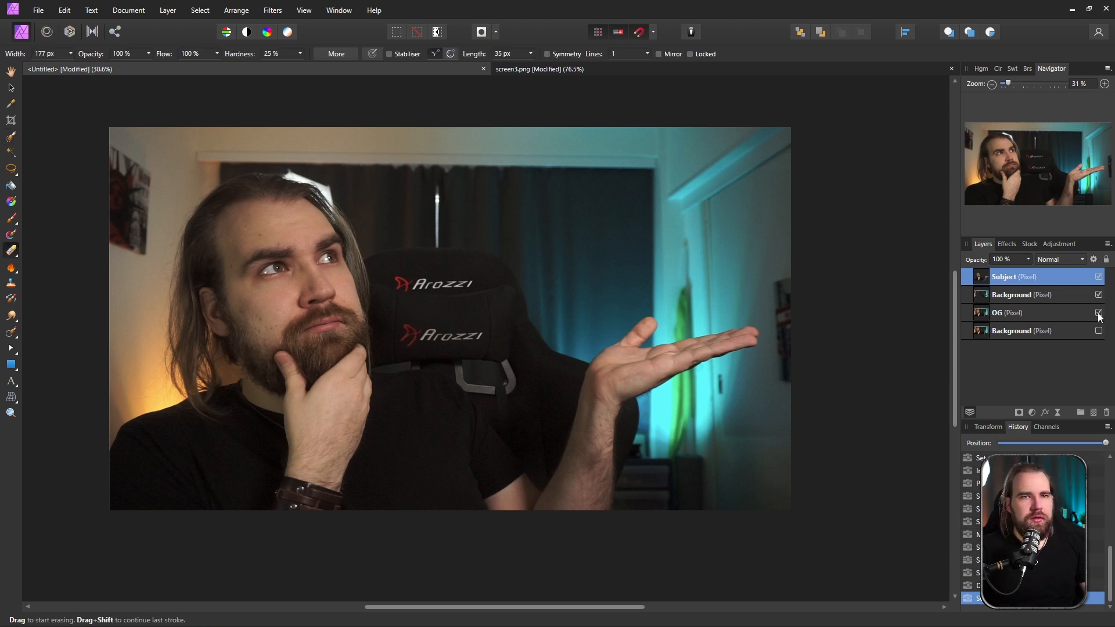
left_click(1098, 313)
left_click(1098, 295)
mouse_move(455, 281)
left_mouse_down()
mouse_move(471, 276)
mouse_move(470, 286)
left_mouse_up()
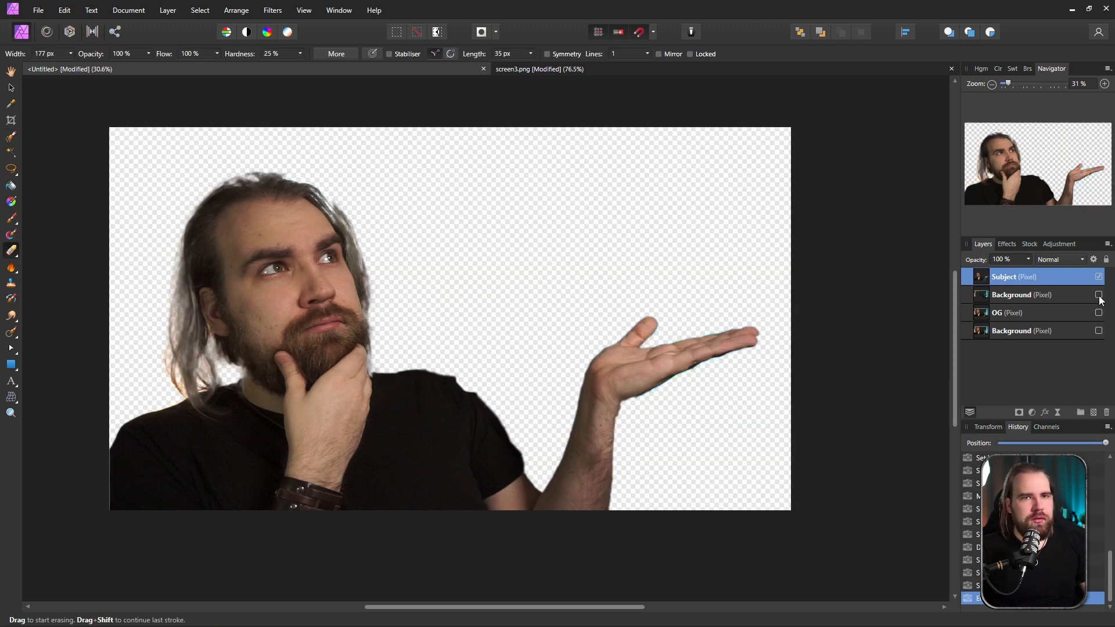
left_click(1098, 295)
left_click(1098, 313)
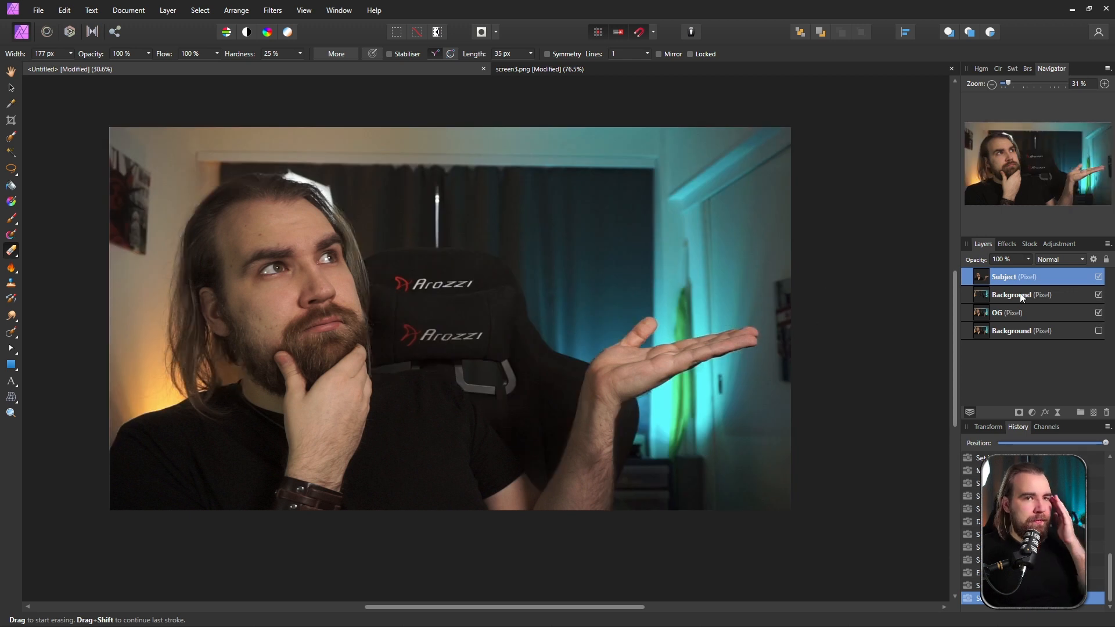
left_click(1099, 314)
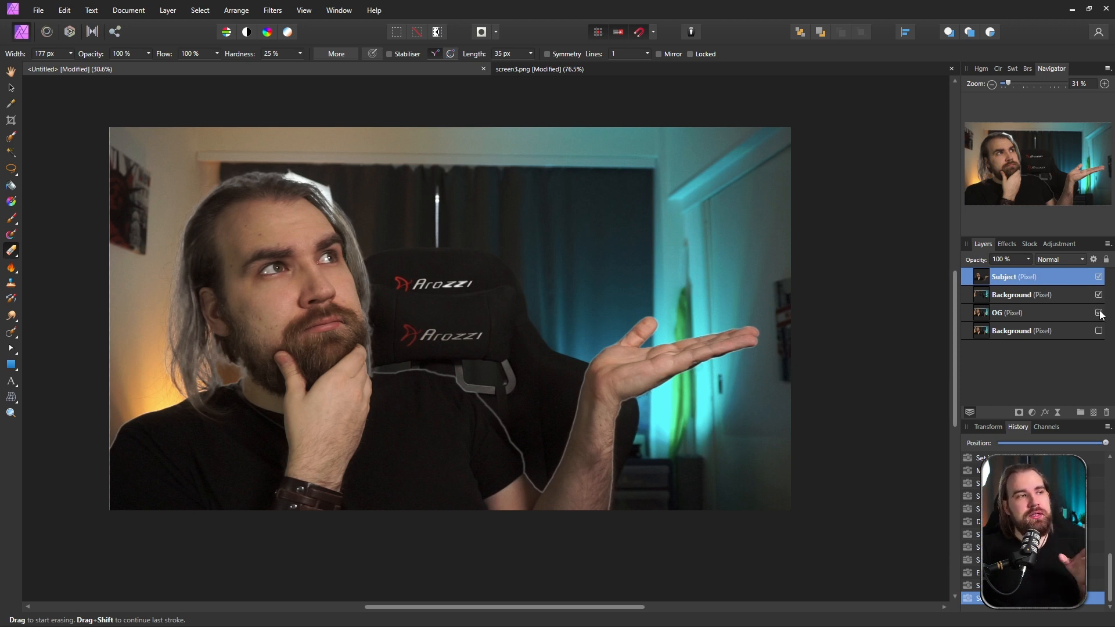
left_click(1098, 313)
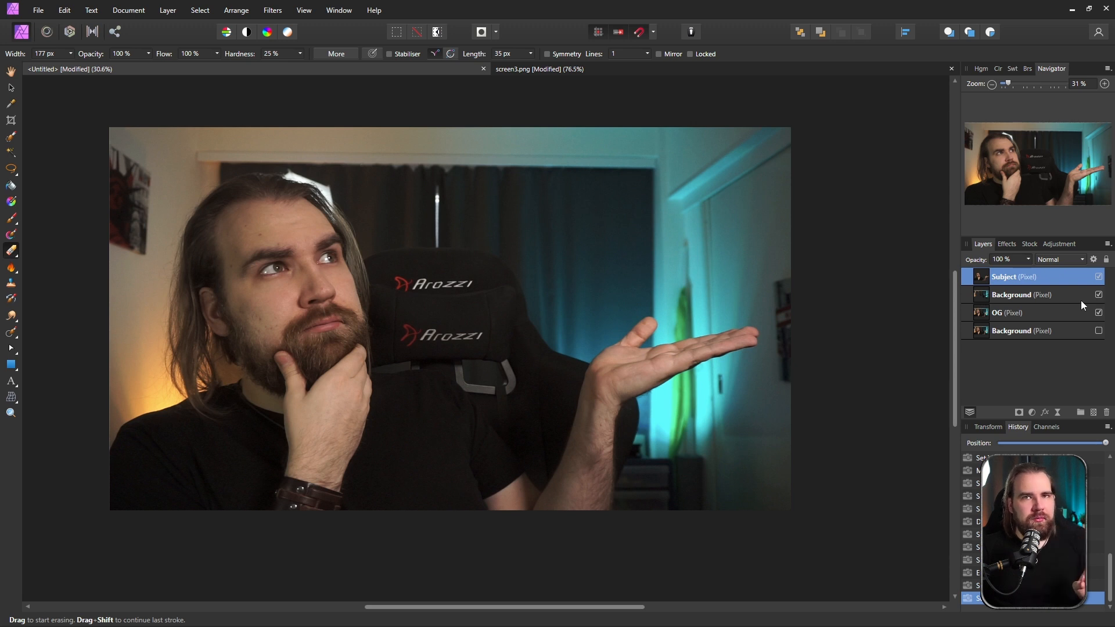
- Apply a Gaussian Blur with a 19.1 px radius to the extracted Background layer below Subject
left_click(1023, 295)
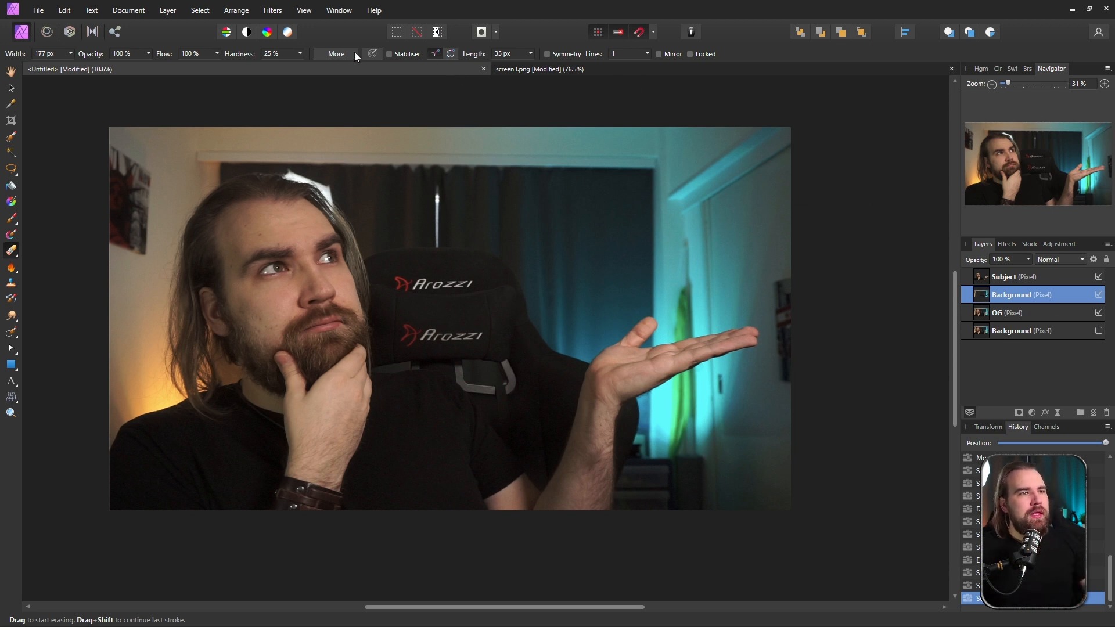
left_click(273, 10)
mouse_move(301, 23)
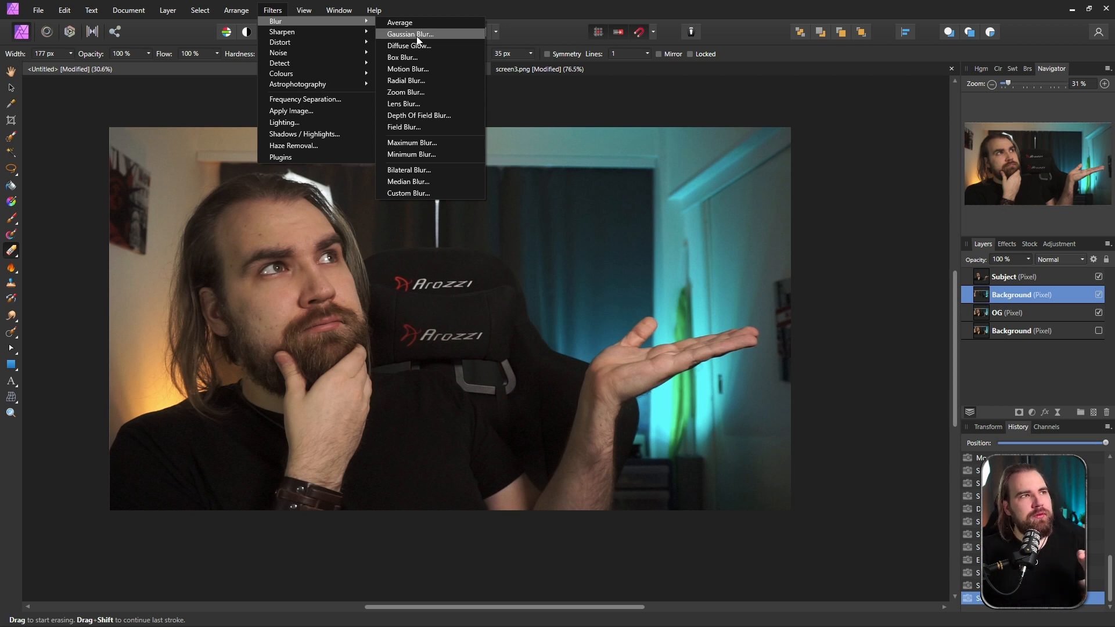
left_click(410, 34)
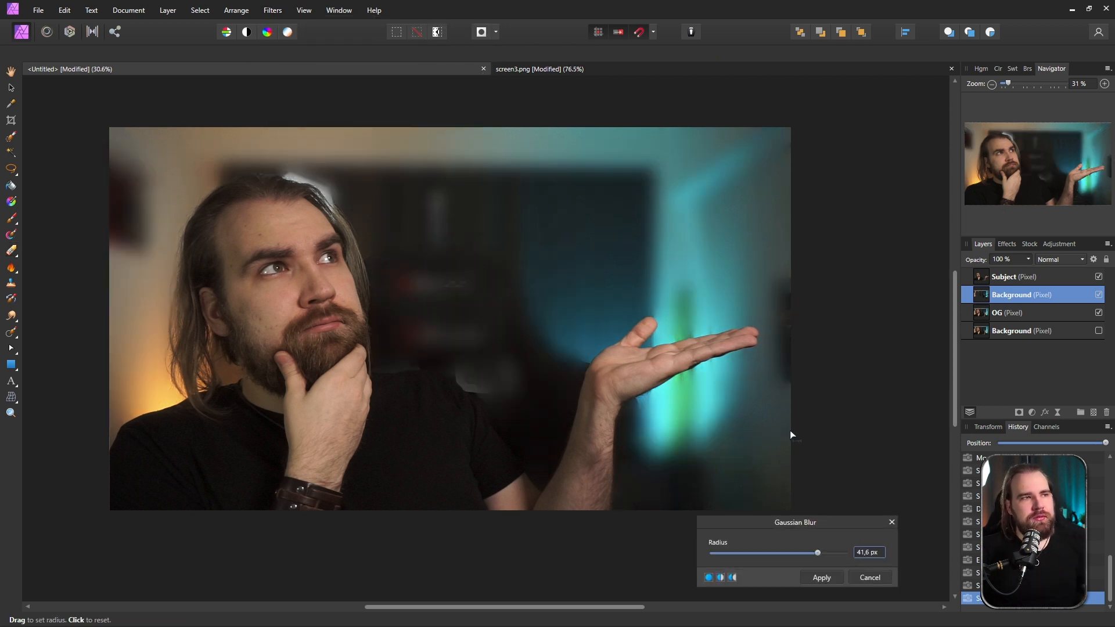
left_click_drag(820, 553, 897, 553)
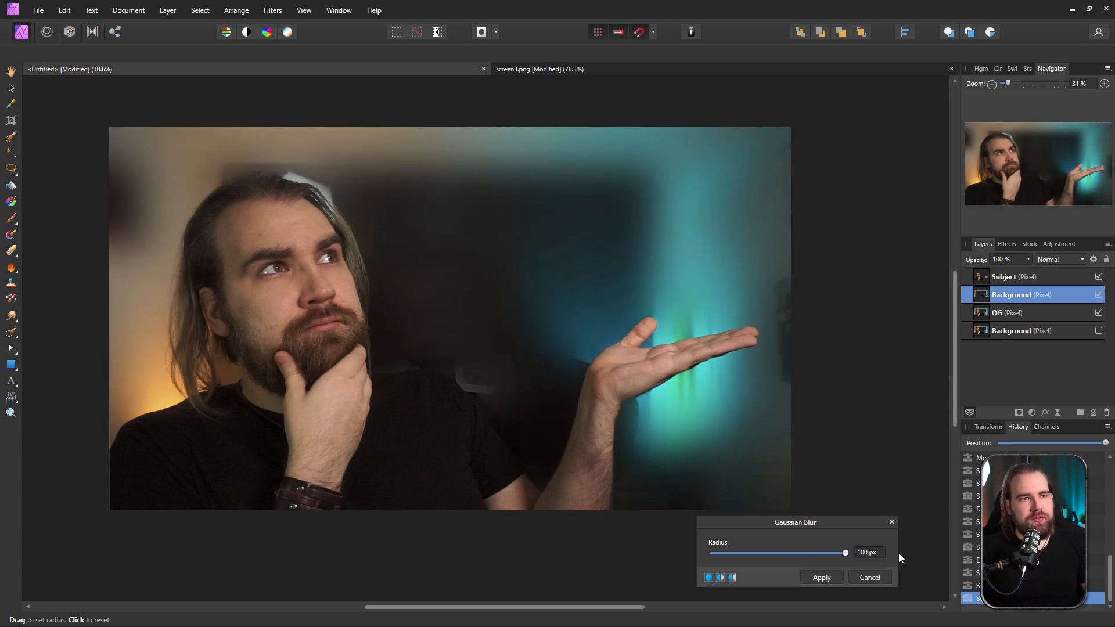
left_click_drag(866, 548, 785, 546)
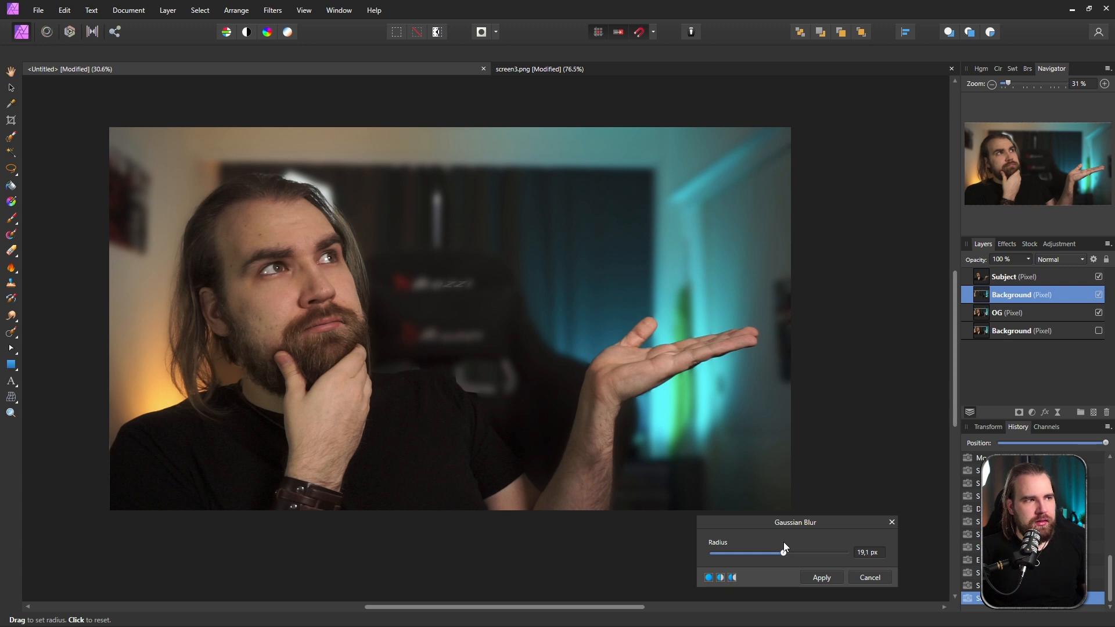
left_click(820, 579)
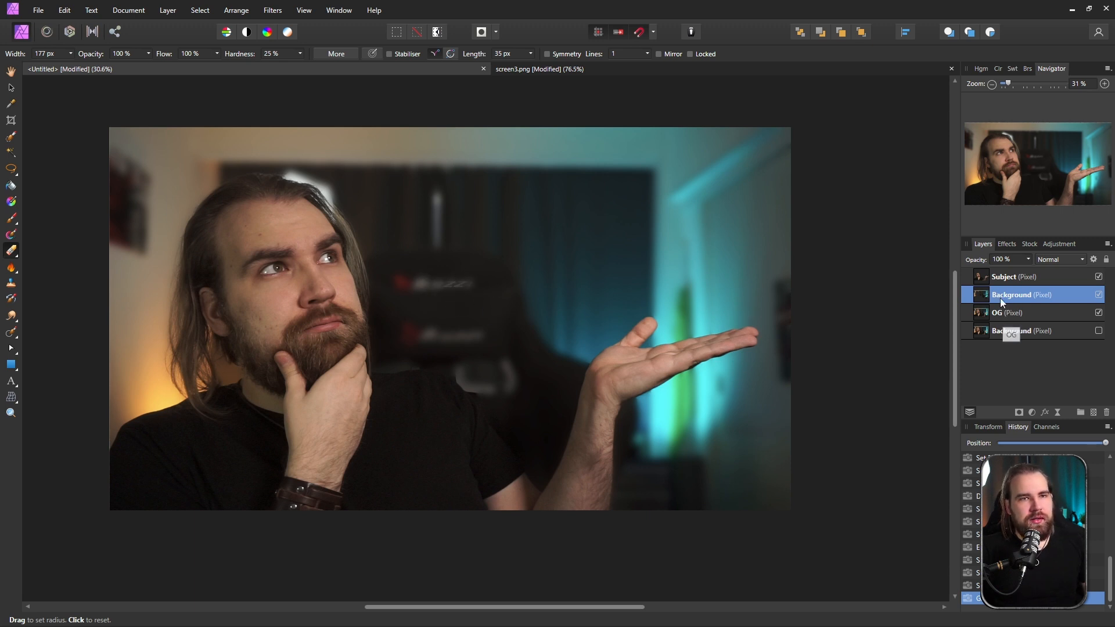
- Inpaint the blurred lettering on the chair back in the extracted Background layer using a 100 px Inpainting Brush
left_click(13, 336)
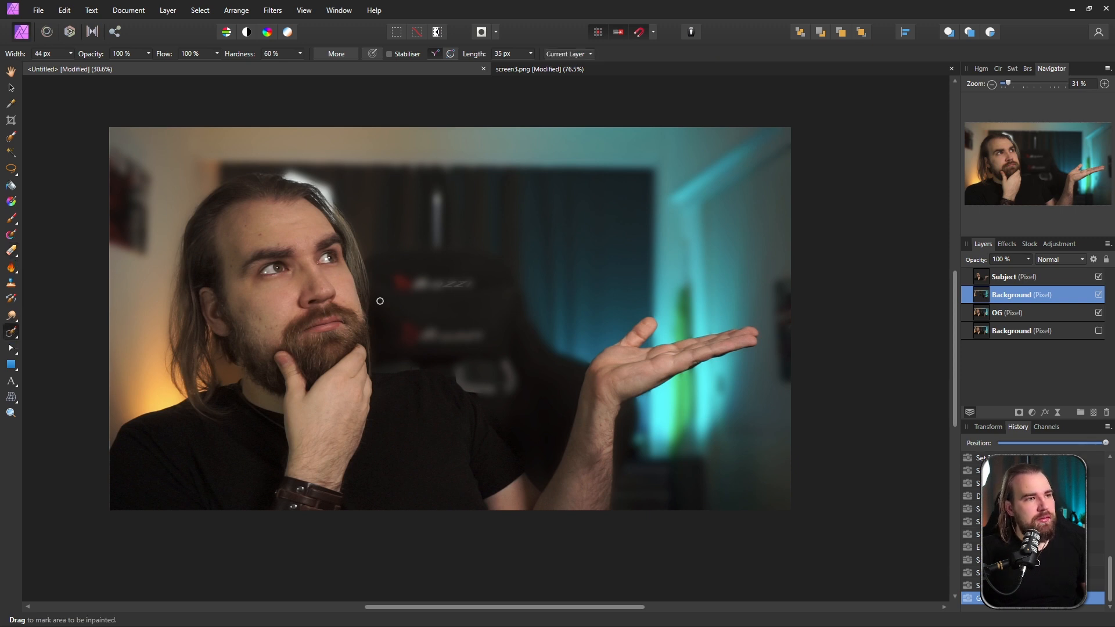
left_click(71, 54)
left_click_drag(80, 67, 85, 67)
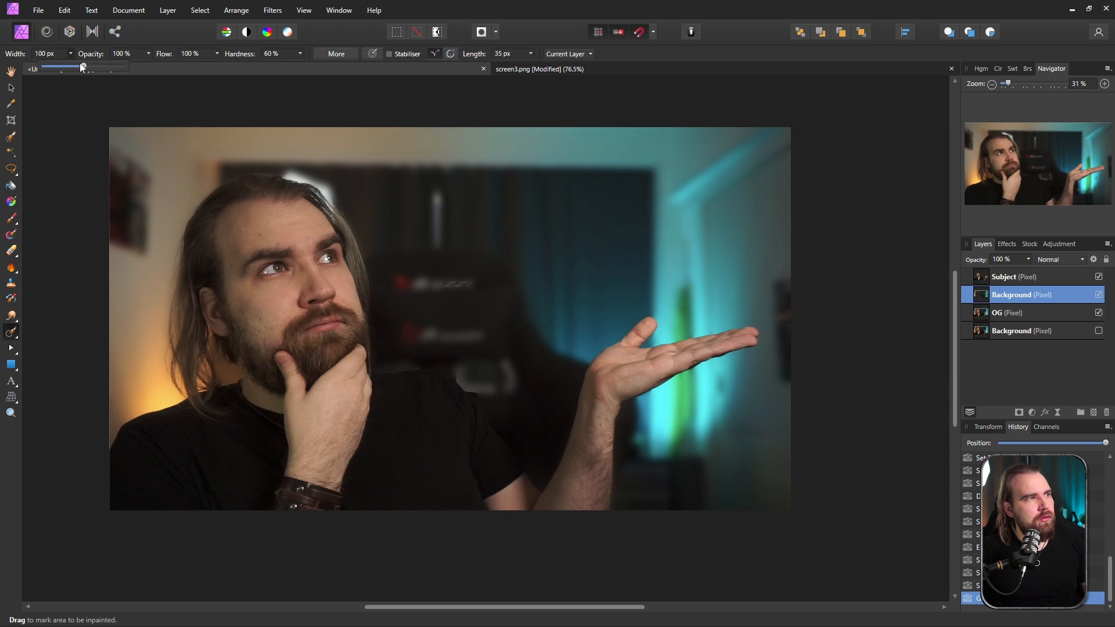
left_click(71, 53)
mouse_move(472, 286)
left_mouse_down()
mouse_move(443, 285)
mouse_move(469, 286)
left_mouse_up()
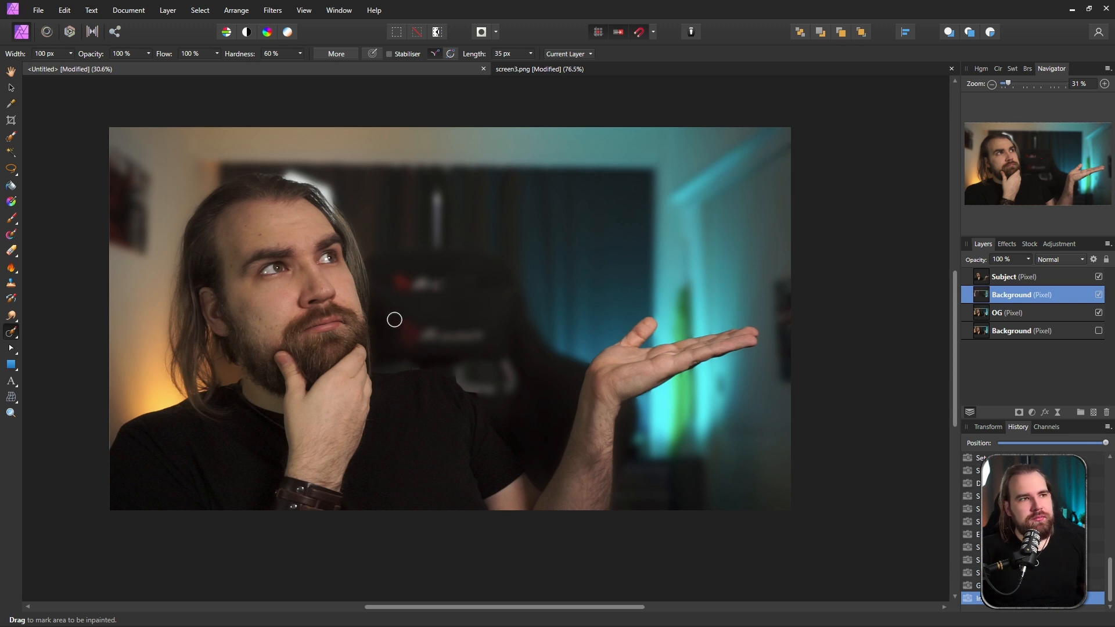
mouse_move(441, 289)
left_mouse_down()
mouse_move(400, 276)
mouse_move(439, 280)
mouse_move(431, 297)
mouse_move(418, 293)
mouse_move(428, 306)
mouse_move(403, 344)
mouse_move(413, 289)
left_mouse_up()
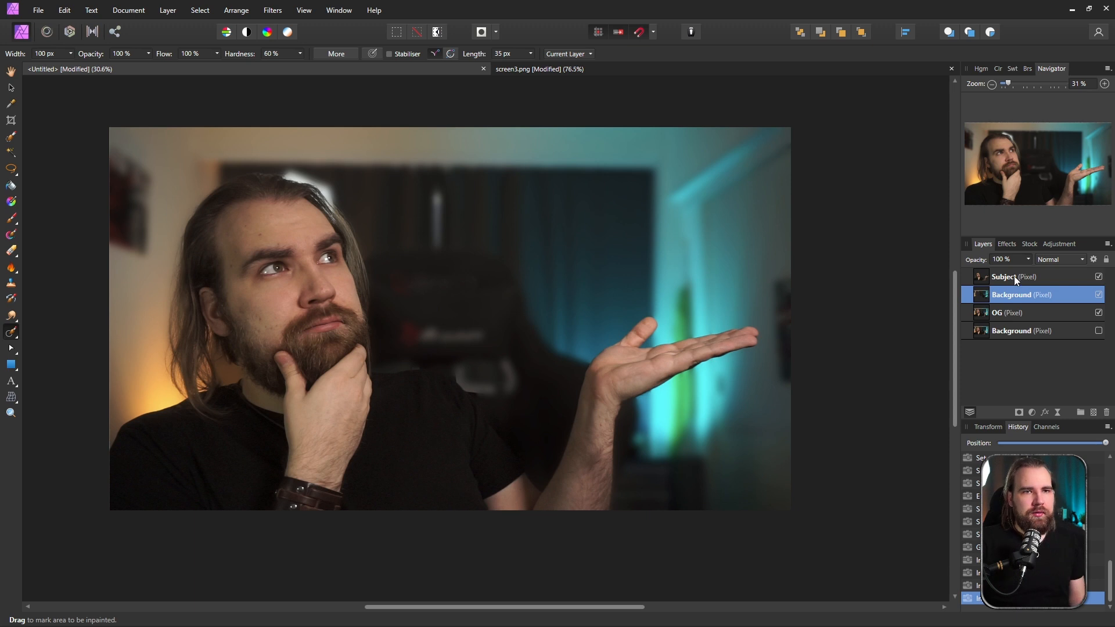
- Add a default HSL adjustment and nest it inside the blurred Background layer below Subject
left_click(1055, 246)
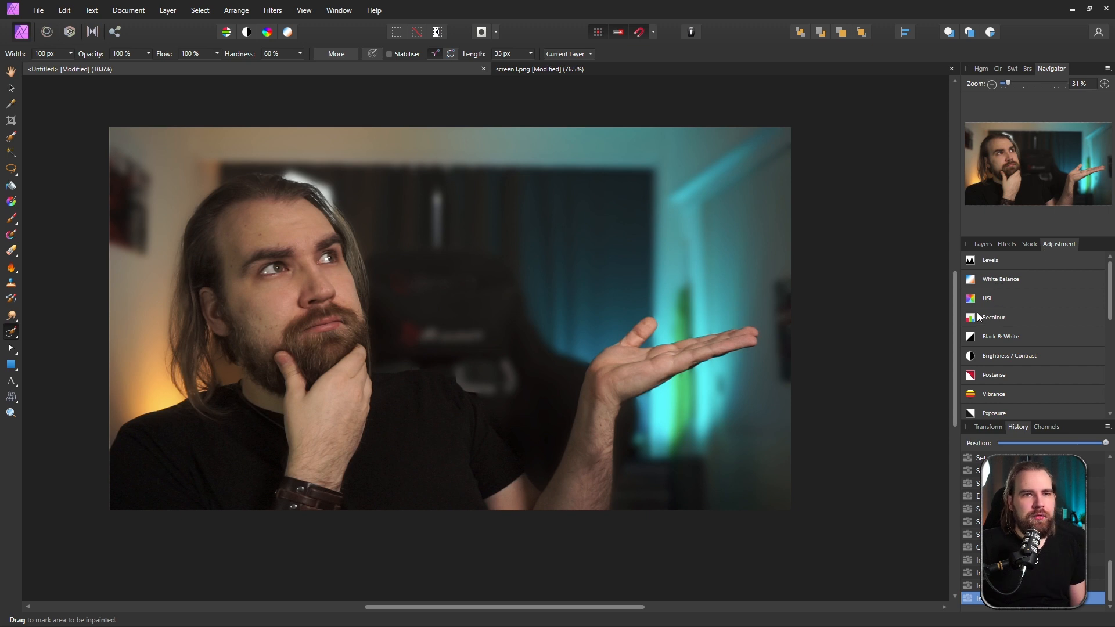
left_click(986, 297)
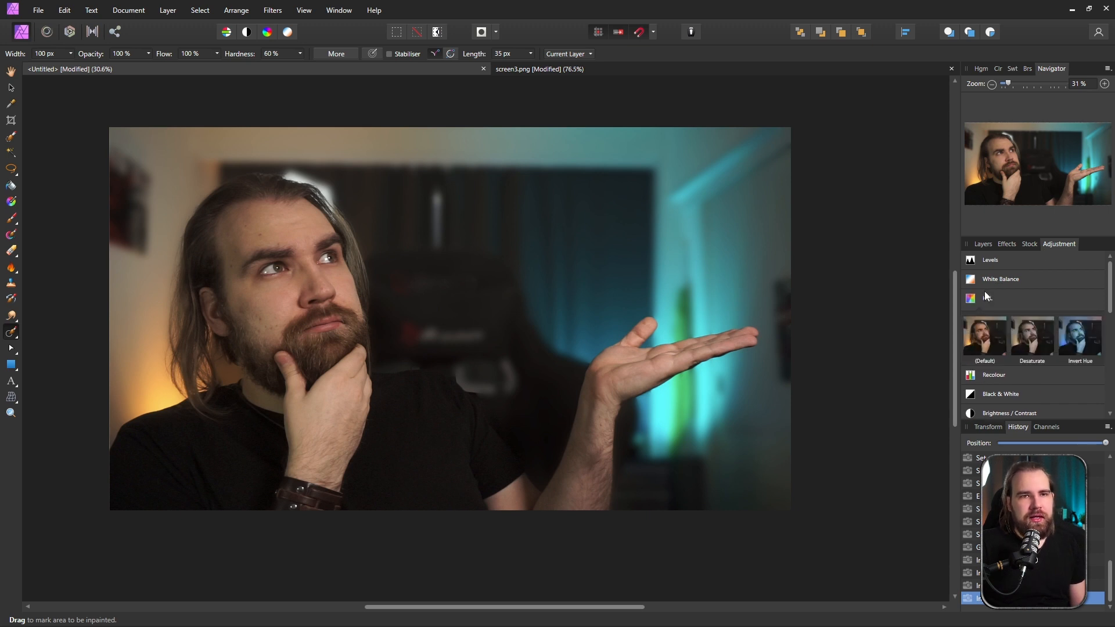
left_click(991, 336)
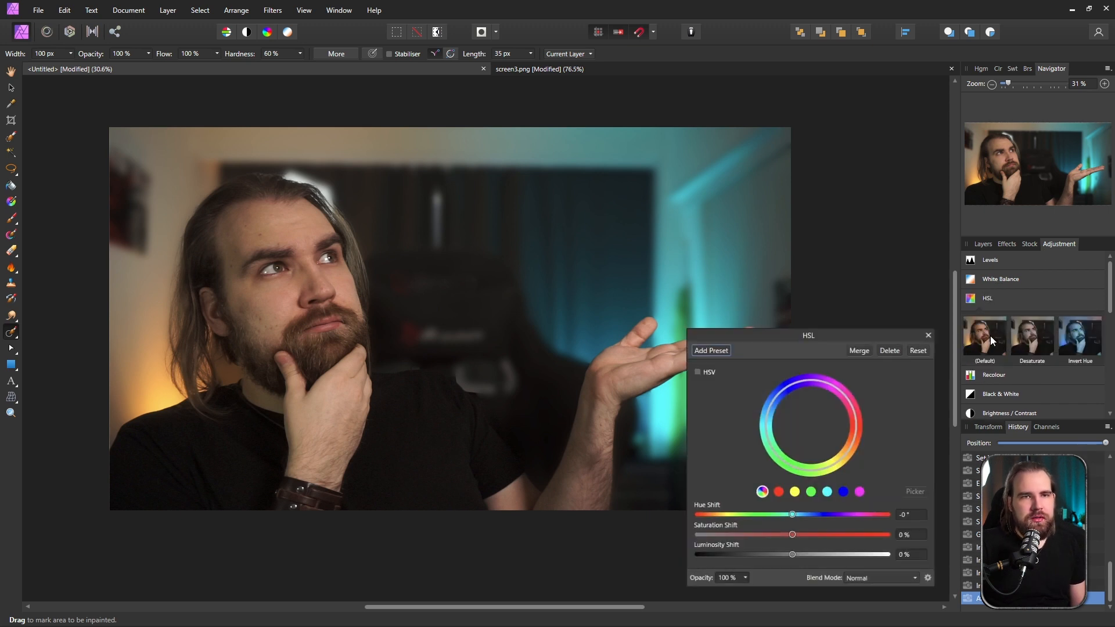
left_click(983, 245)
left_click_drag(1006, 296, 999, 318)
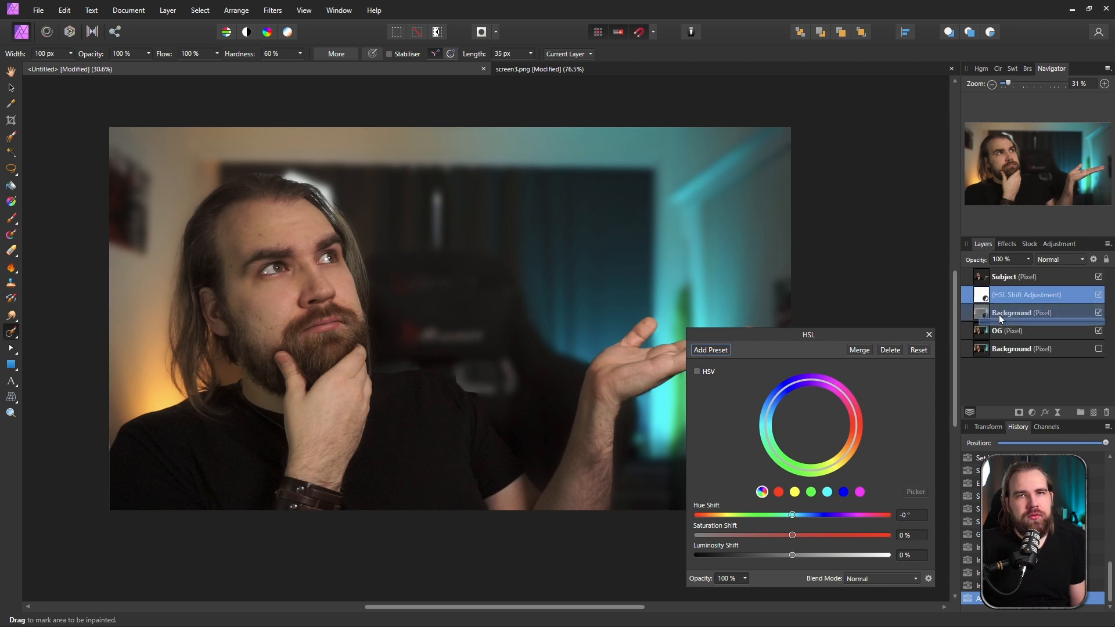
mouse_move(998, 314)
left_mouse_down()
mouse_move(1003, 347)
mouse_move(1001, 311)
left_mouse_up()
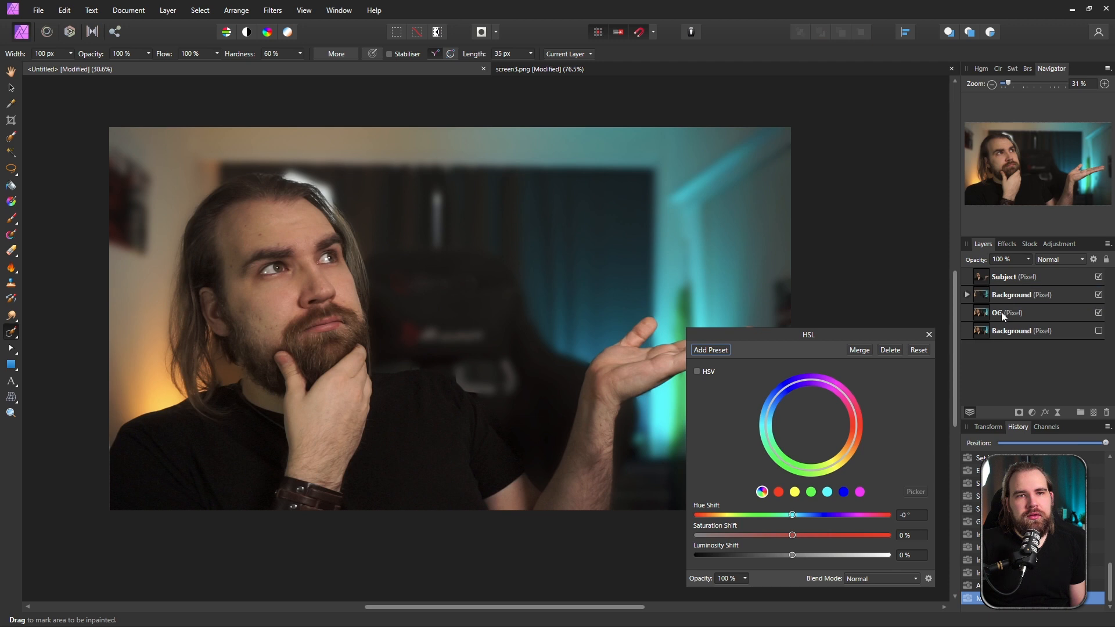
left_click(968, 295)
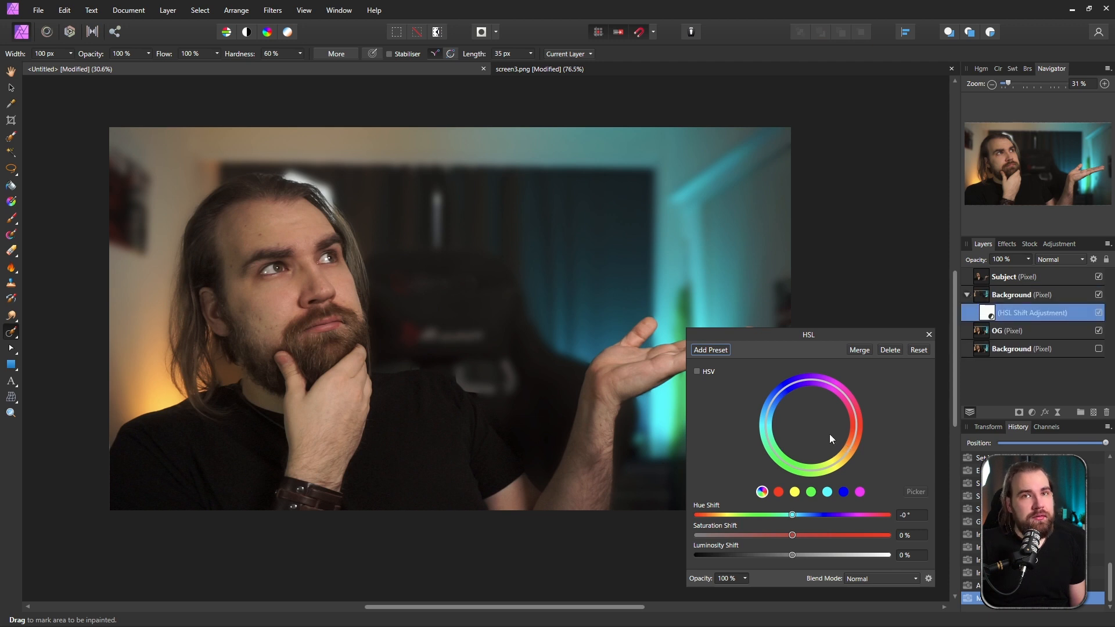
- Set the Background layer's HSL Saturation Shift to 58% and collapse the layer
left_click_drag(792, 537, 848, 535)
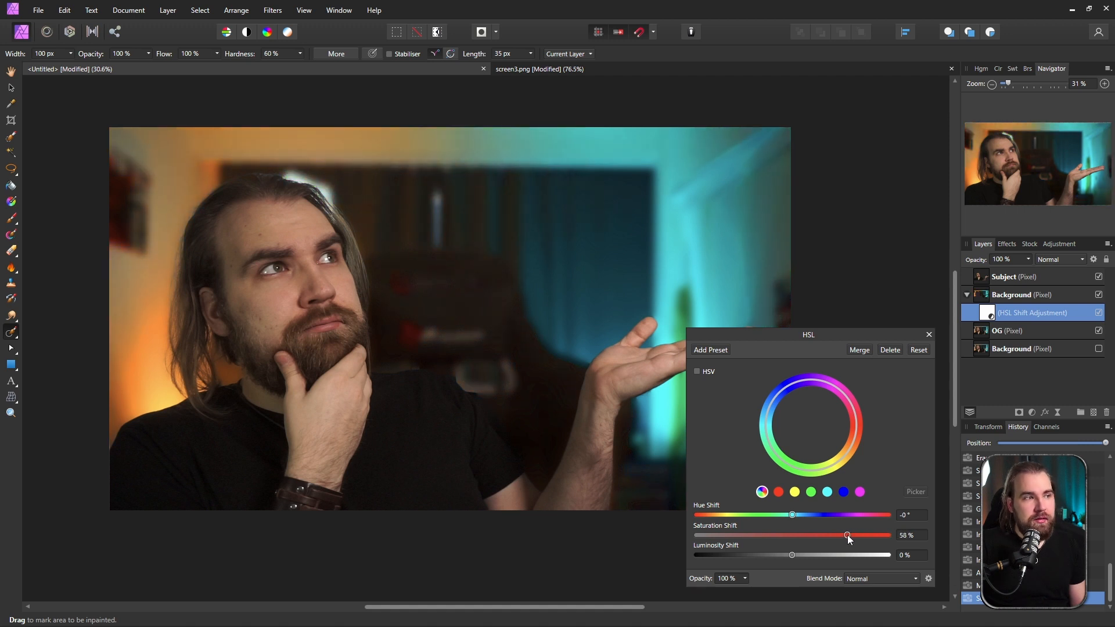
left_click(928, 335)
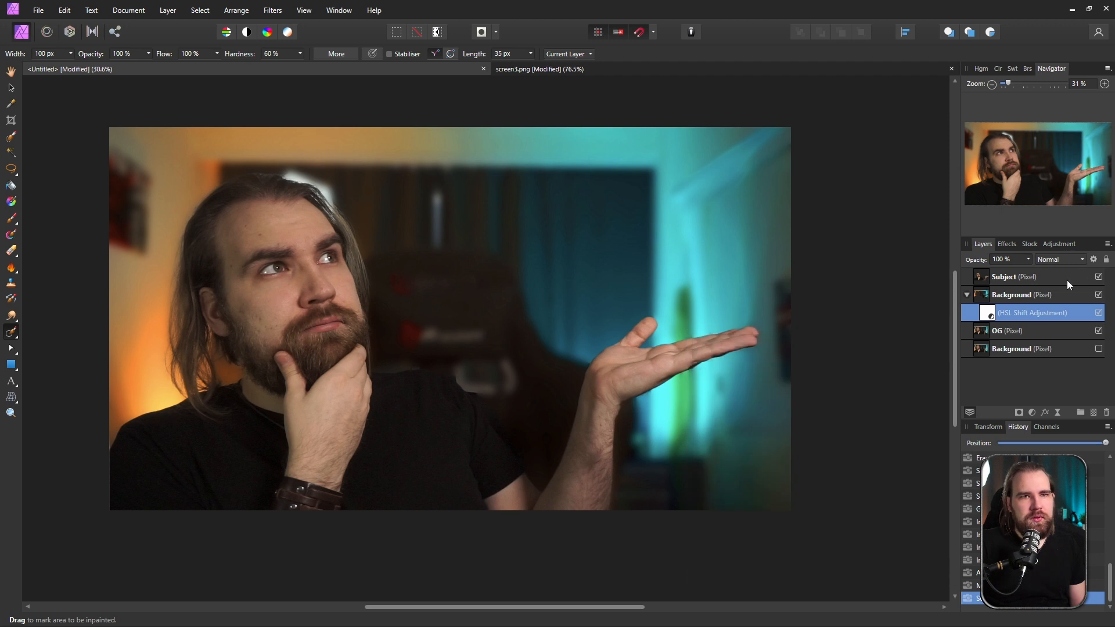
left_click(966, 295)
- Add a White Balance adjustment and nest it inside the Subject layer
left_click(1036, 274)
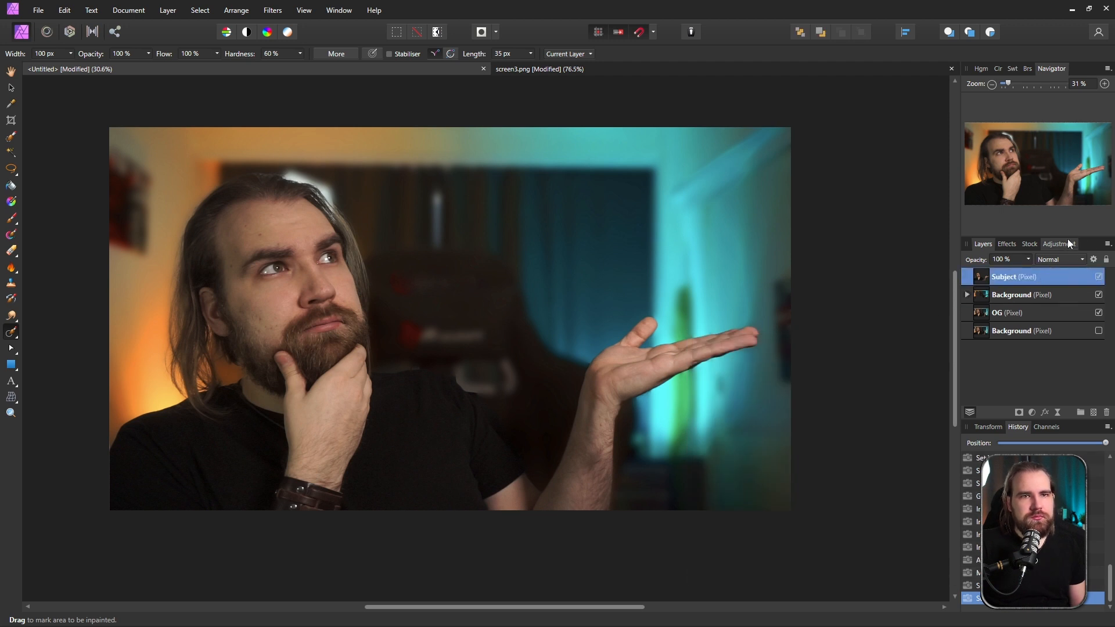
left_click(1061, 244)
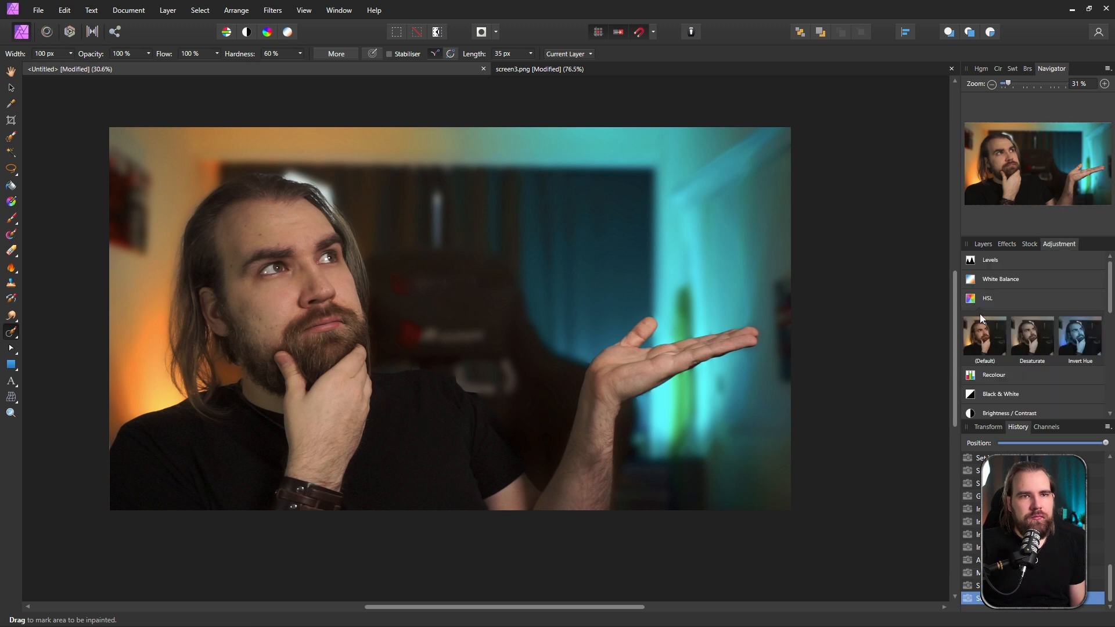
left_click(987, 243)
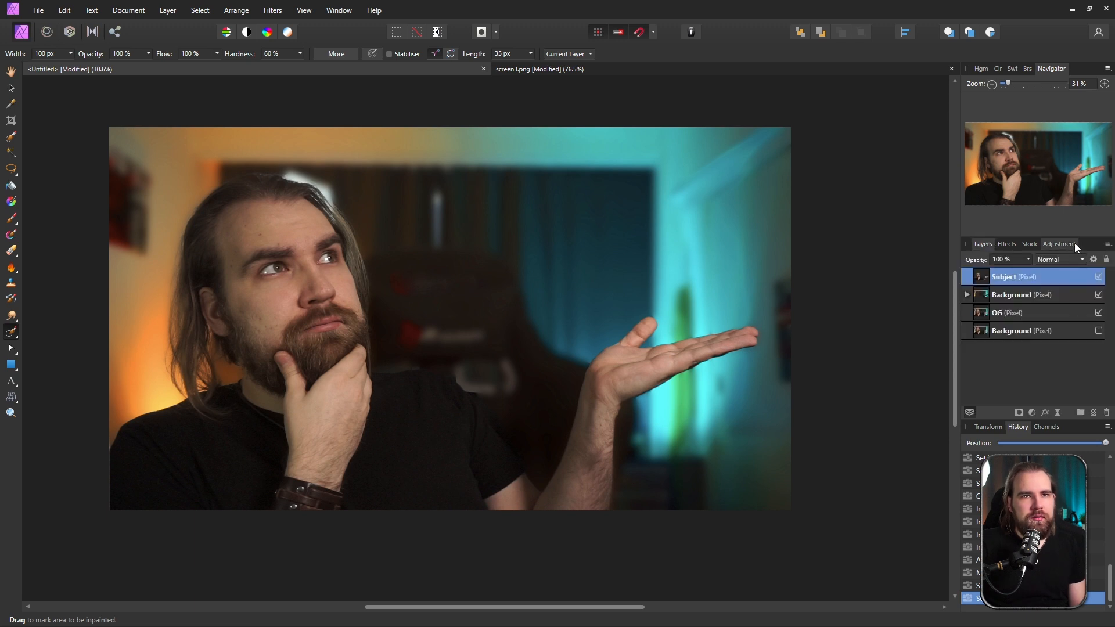
left_click(1069, 246)
left_click(986, 279)
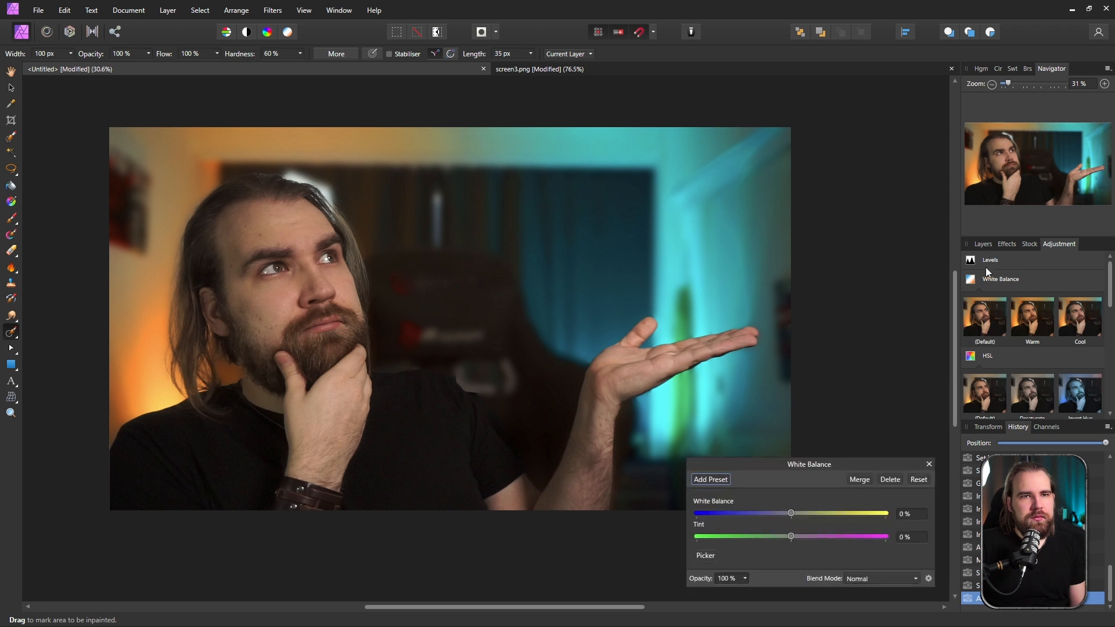
left_click(984, 244)
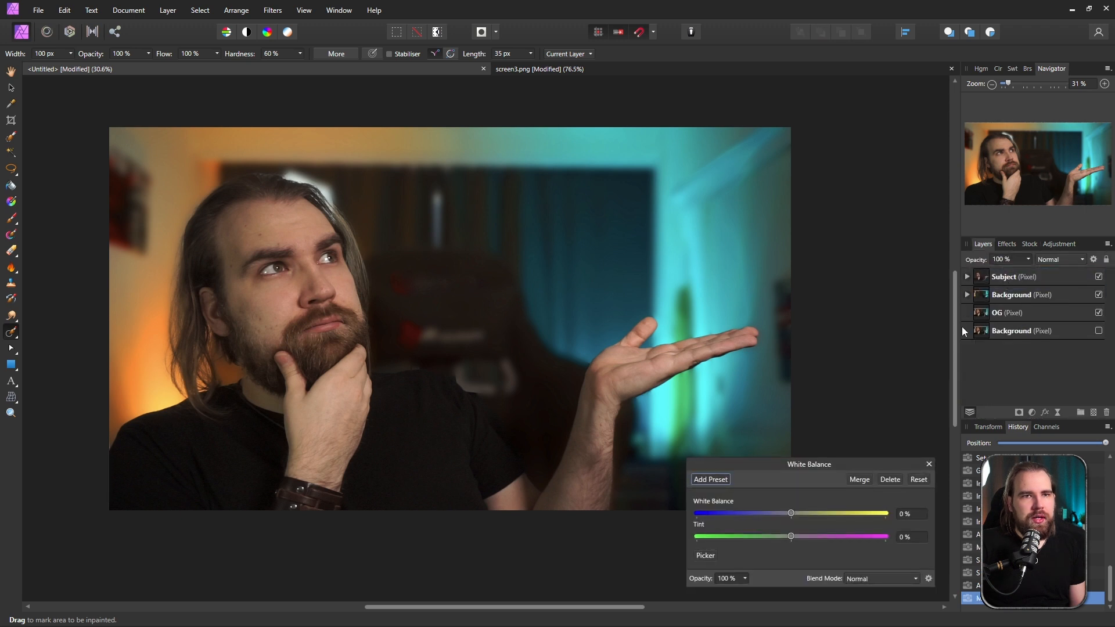
- Set the Subject's white balance to -29% and its tint to 12%
left_click_drag(790, 514, 769, 515)
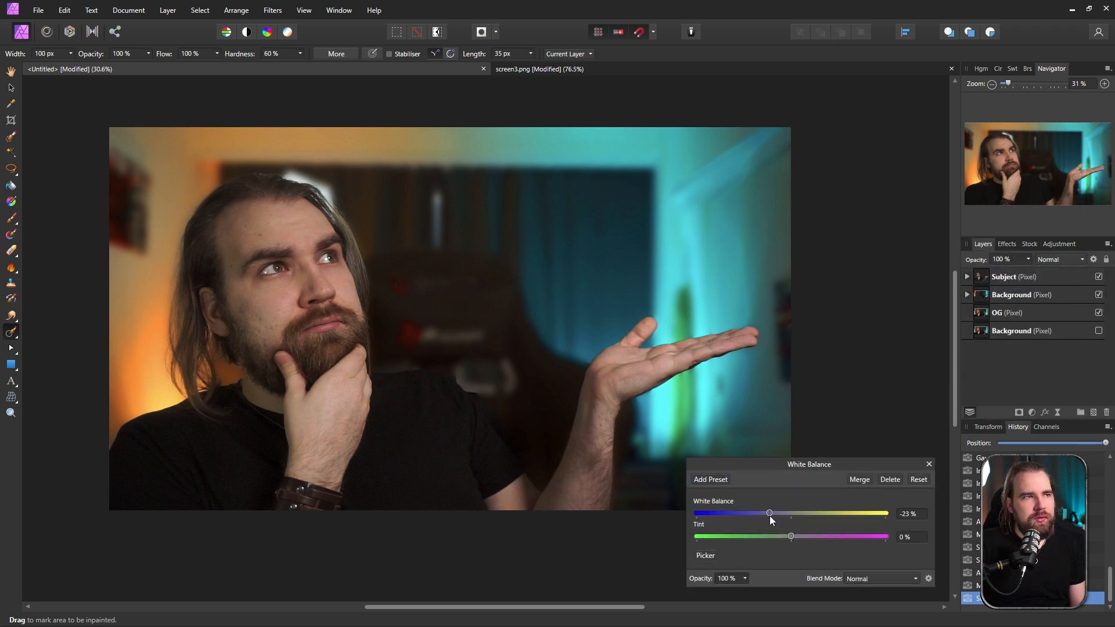
left_click(803, 536)
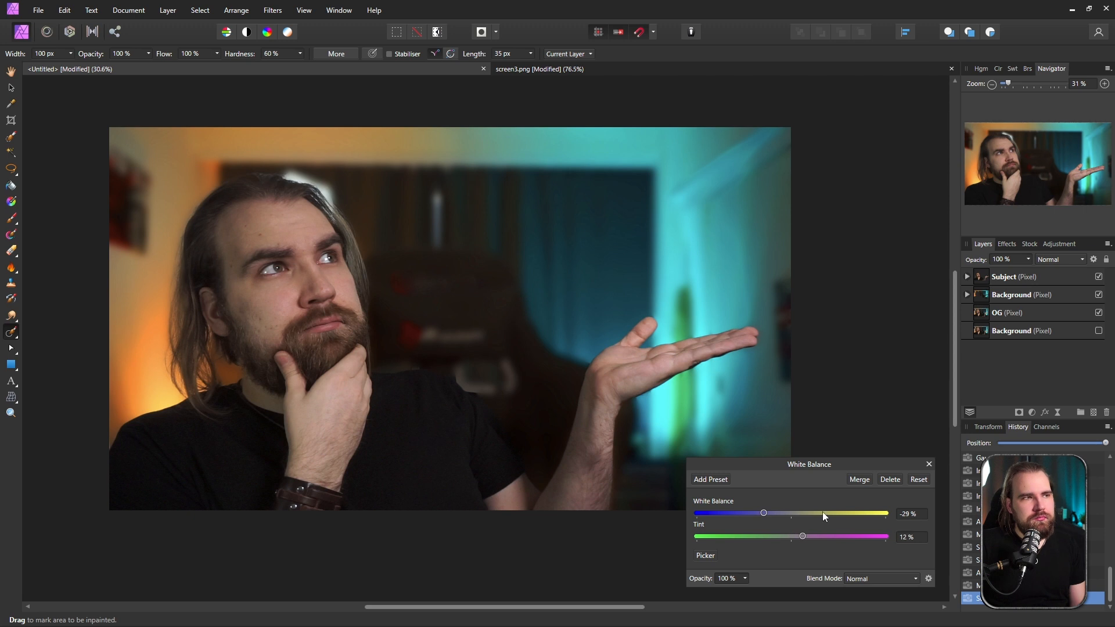
left_click(929, 464)
- Add a default Brightness / Contrast adjustment inside the Subject layer, above its White Balance adjustment
left_click(1058, 244)
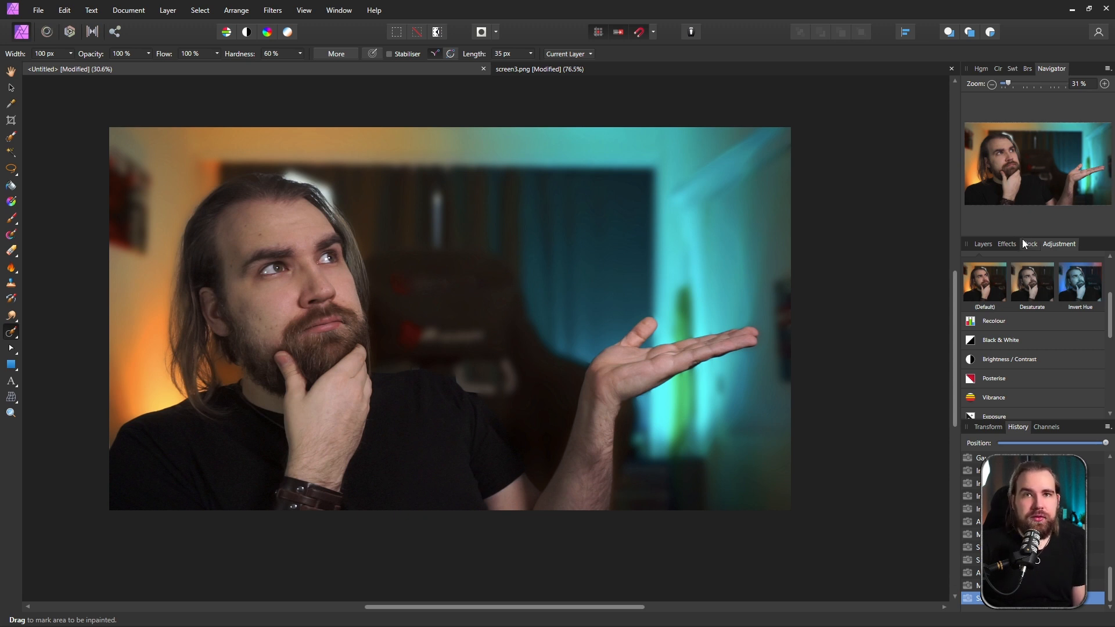
scroll(1009, 338, "up", 1)
scroll(1009, 338, "down", 3)
scroll(998, 304, "up", 1)
left_click(998, 305)
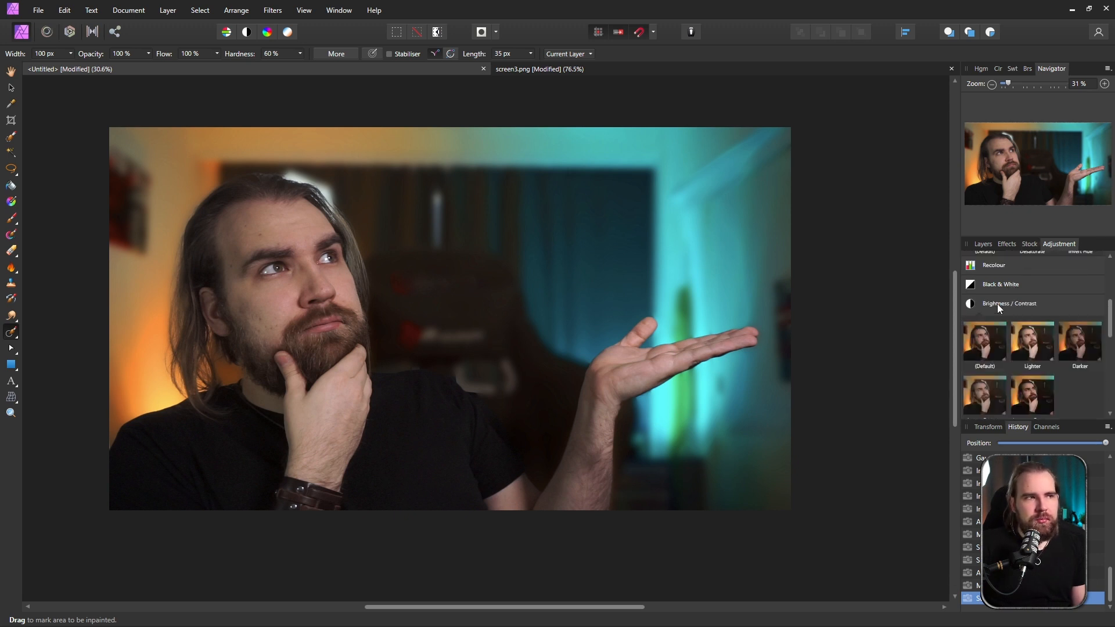
left_click(991, 348)
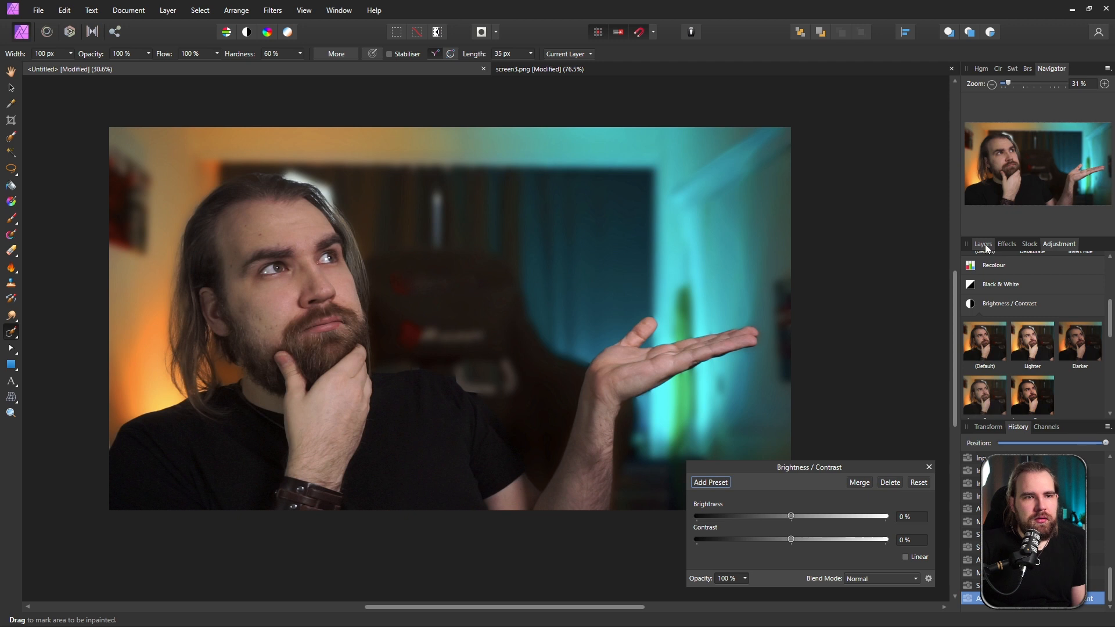
left_click(982, 244)
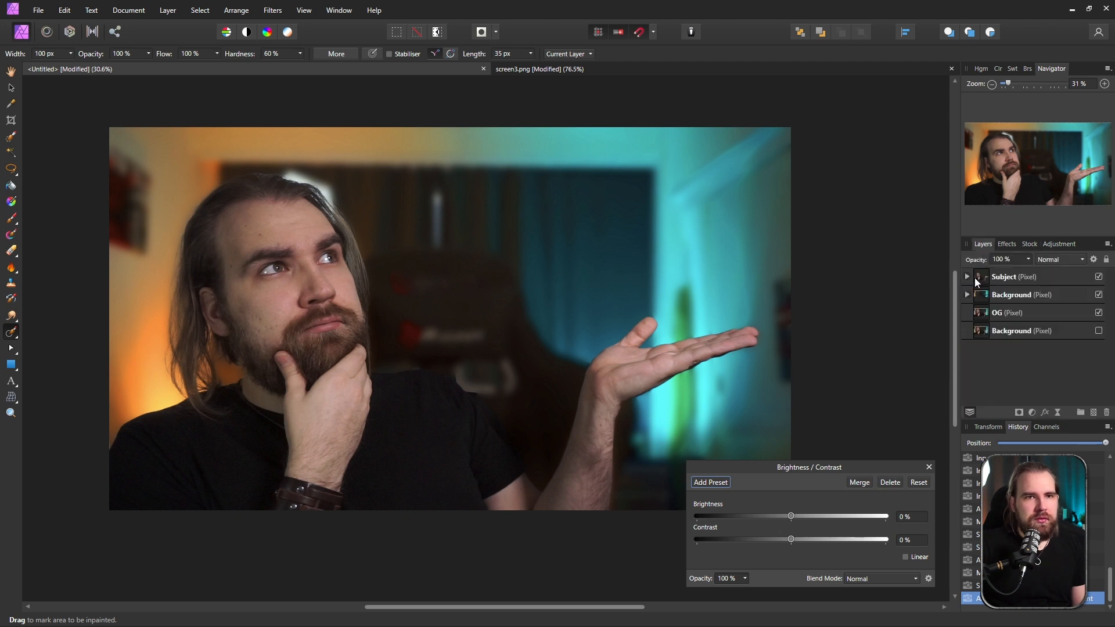
left_click(968, 277)
- Set the Subject's contrast to 23% and brightness to 15% in the Brightness / Contrast adjustment
left_click_drag(791, 537, 805, 536)
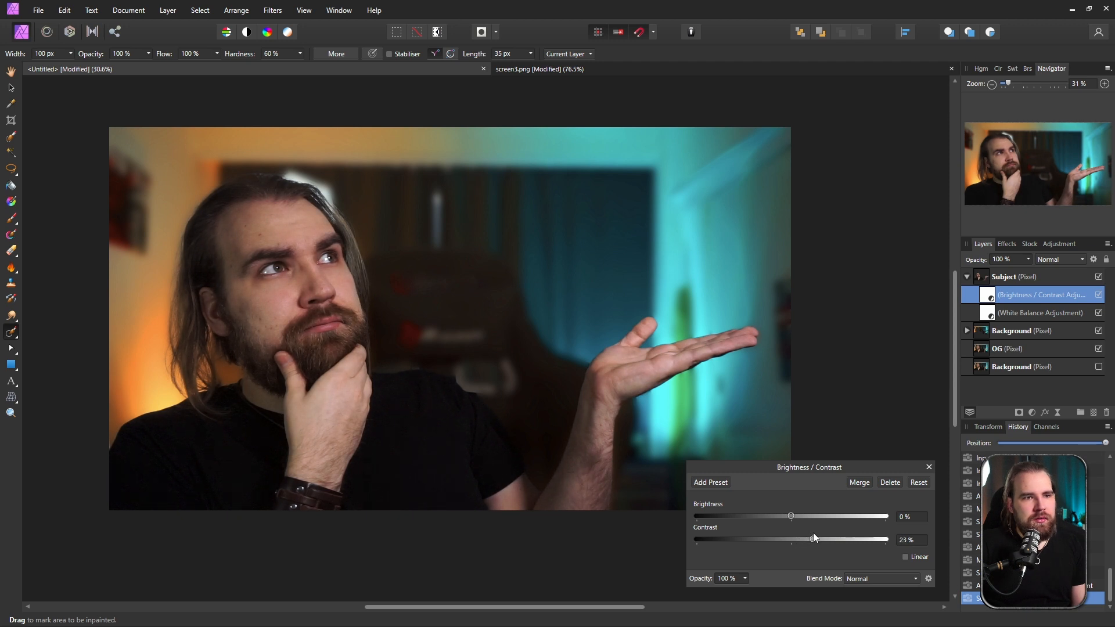
left_click_drag(794, 517, 806, 517)
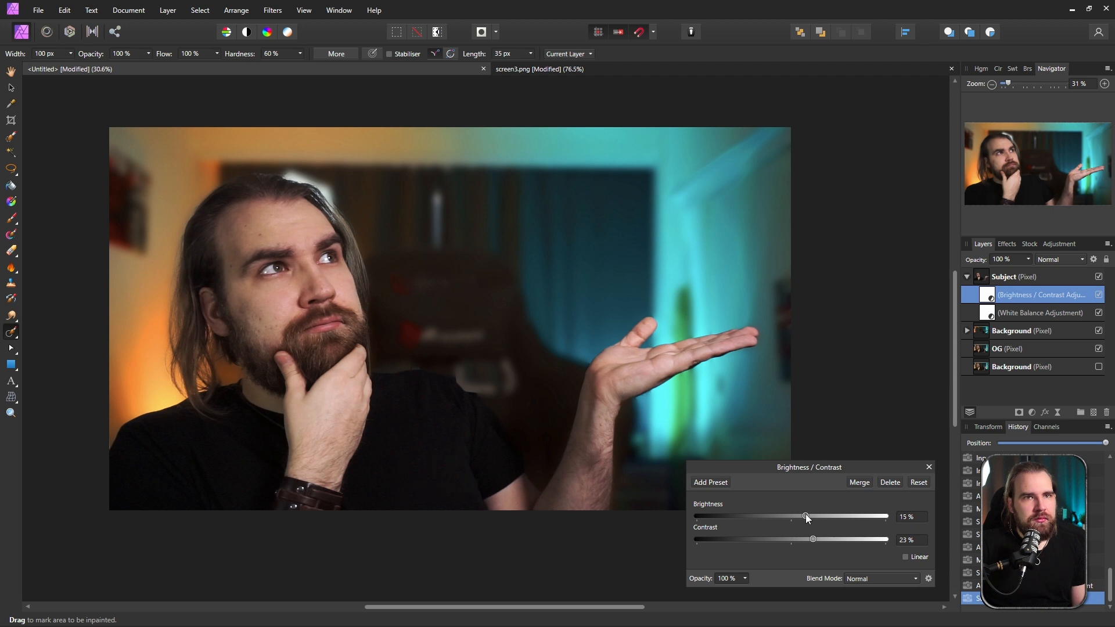
key("Return")
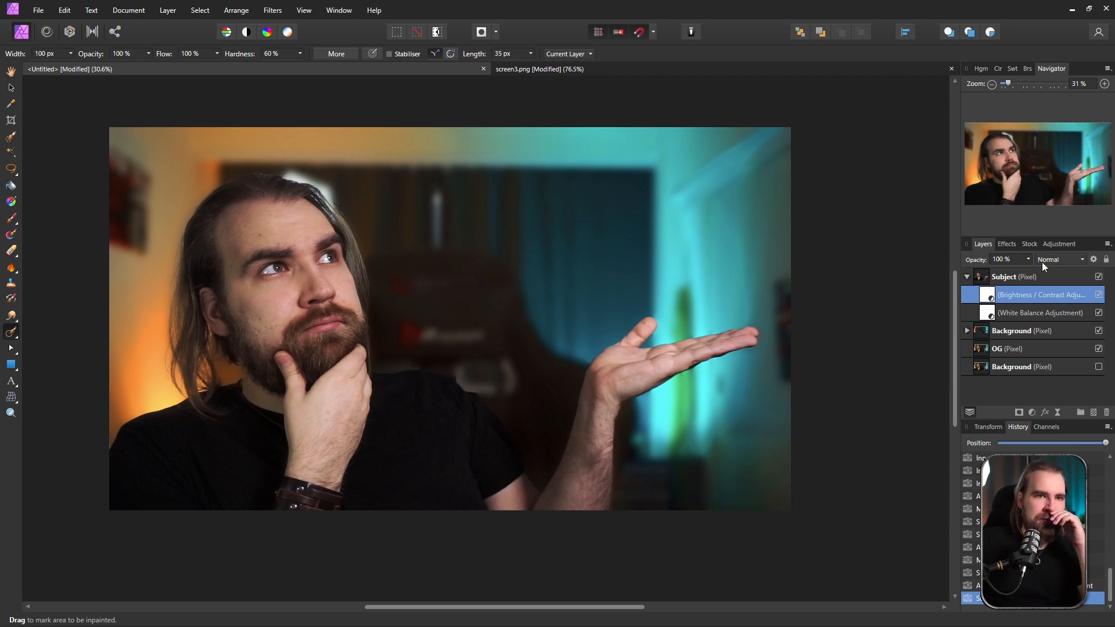
- Reopen the Subject's White Balance adjustment and cool the white balance further to -45%
double_click(987, 312)
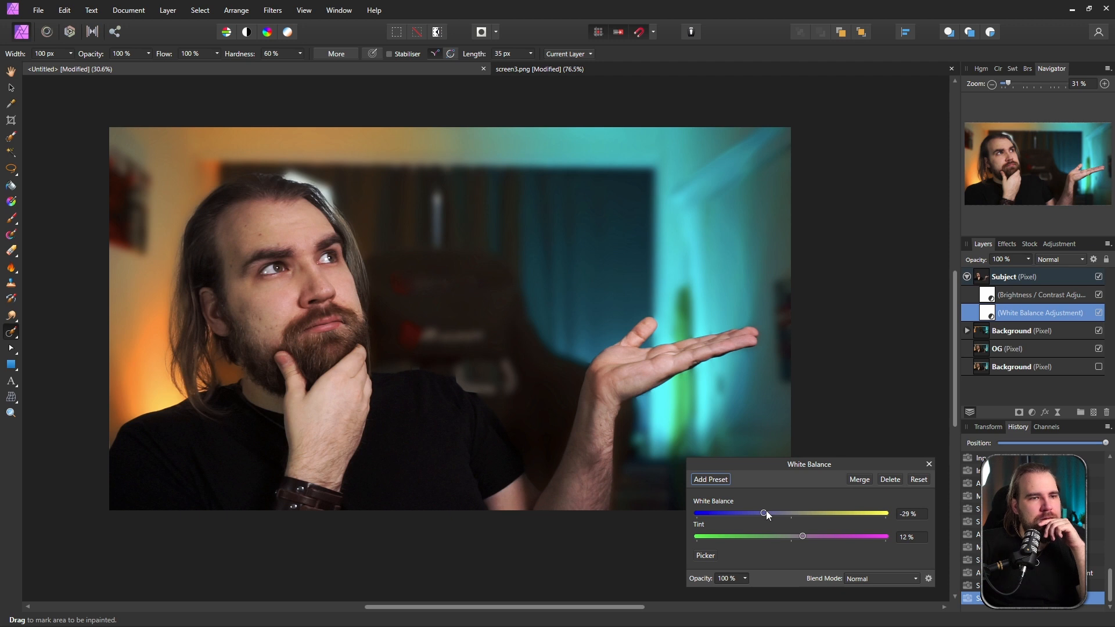
left_click_drag(764, 512, 758, 514)
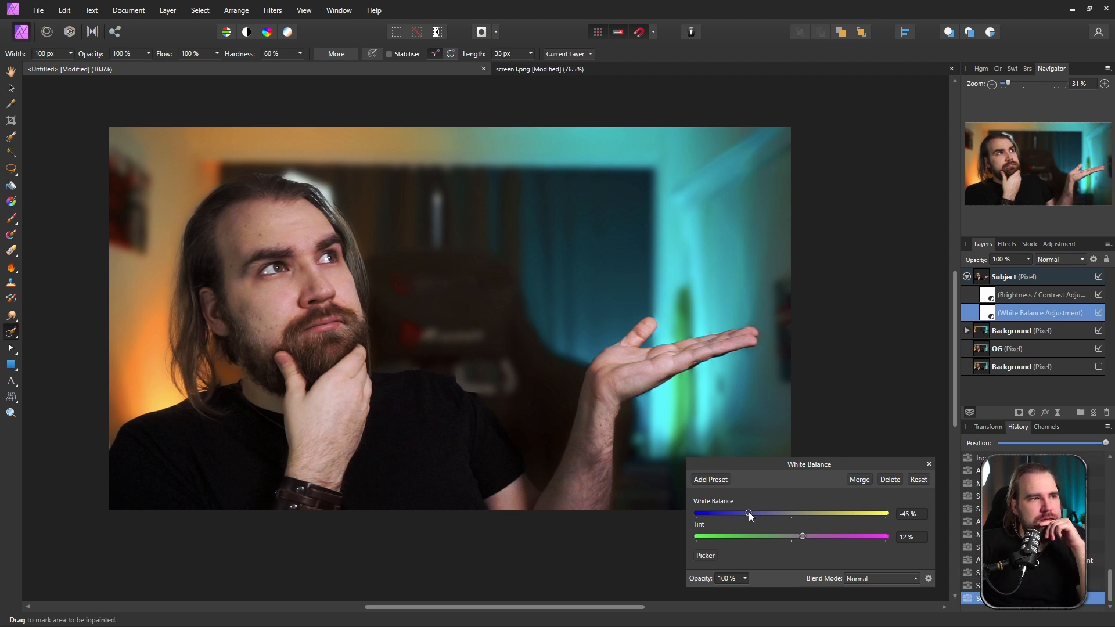
key("Return")
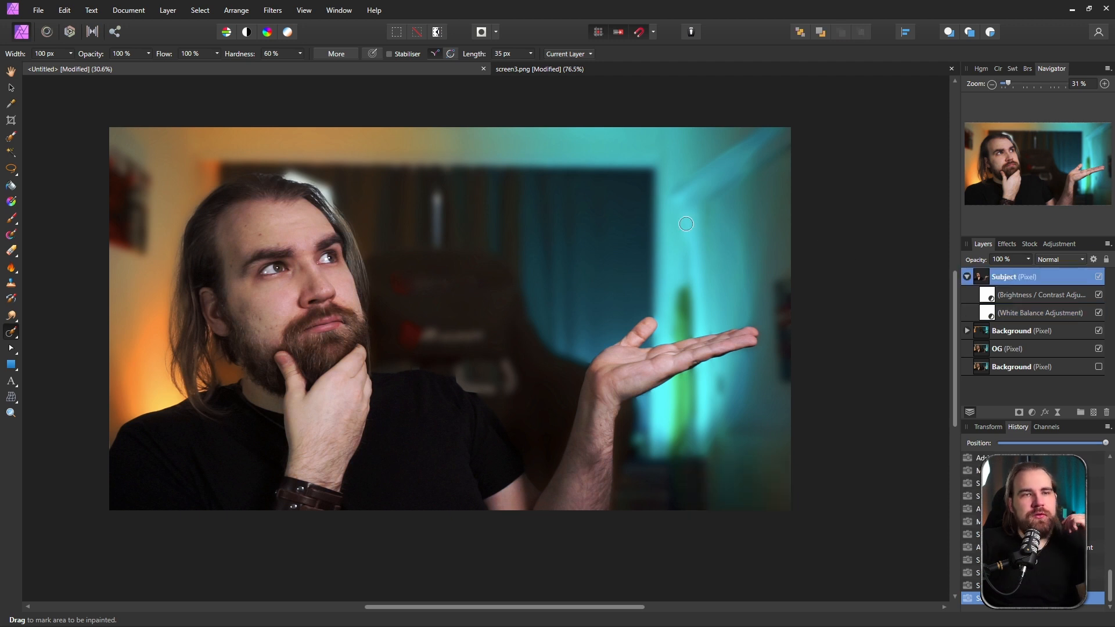
- Apply a Clarity filter at 45% strength to the Subject layer and collapse its nested adjustments
left_click(285, 15)
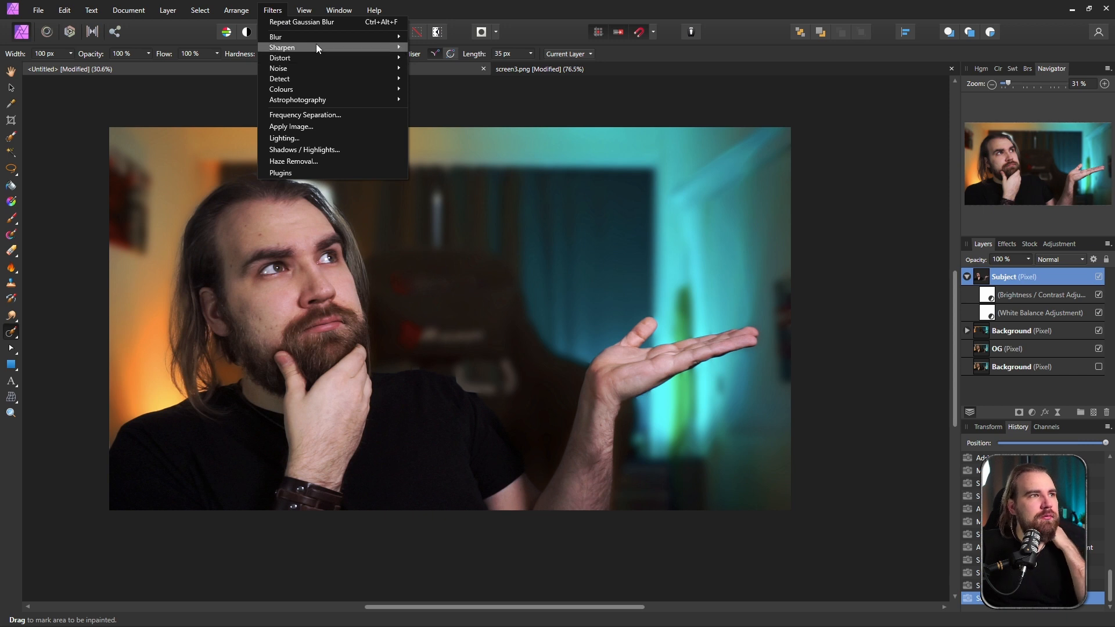
mouse_move(319, 48)
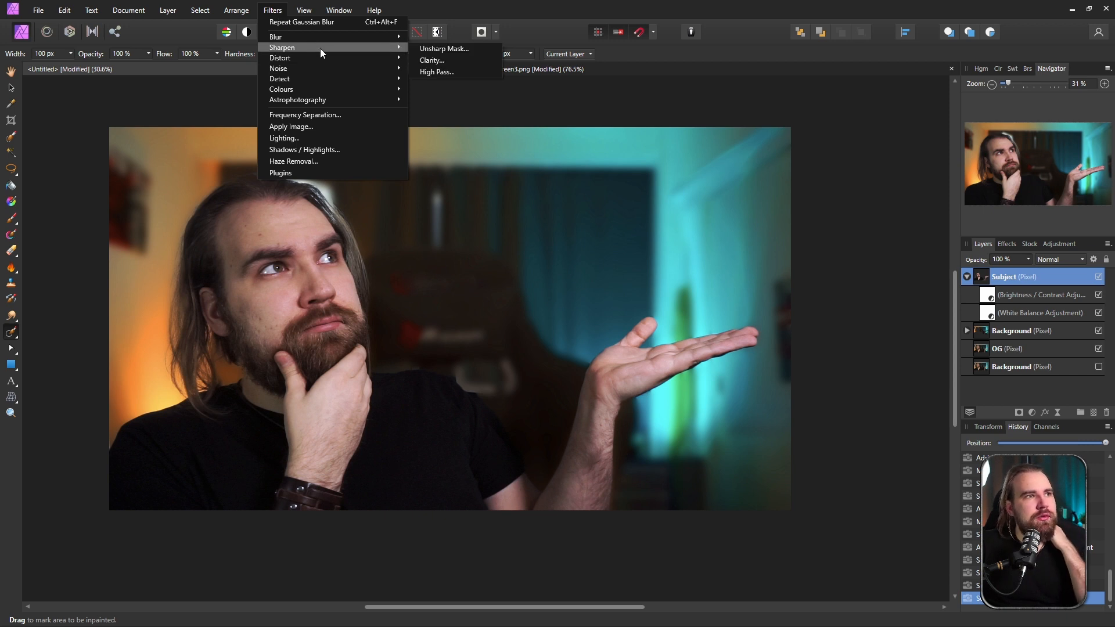
left_click(452, 60)
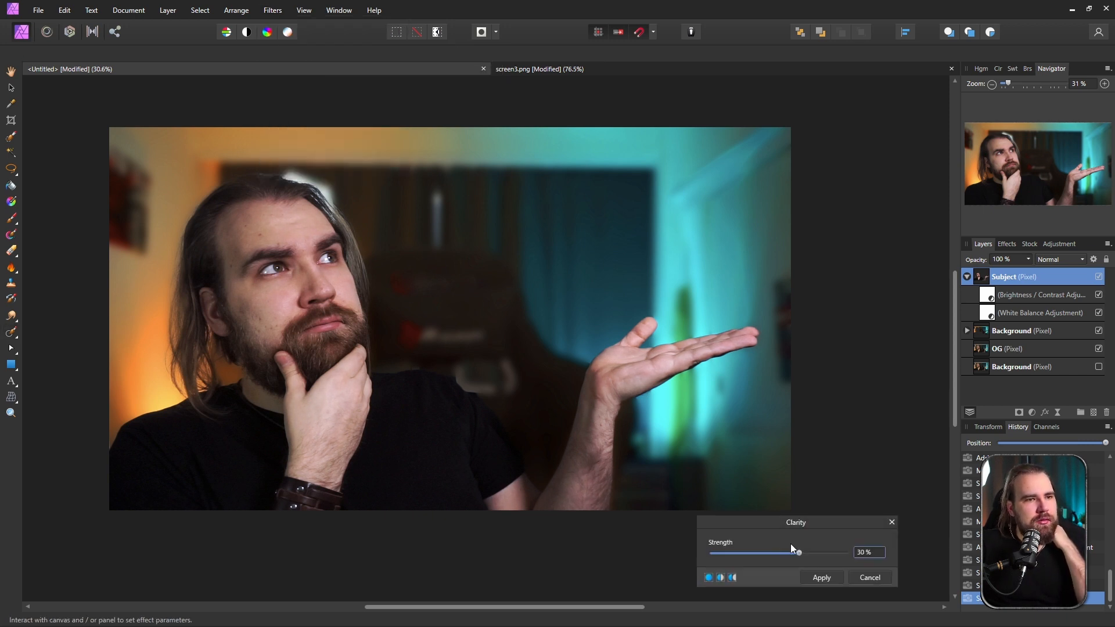
mouse_move(799, 553)
left_mouse_down()
mouse_move(862, 553)
mouse_move(811, 556)
left_mouse_up()
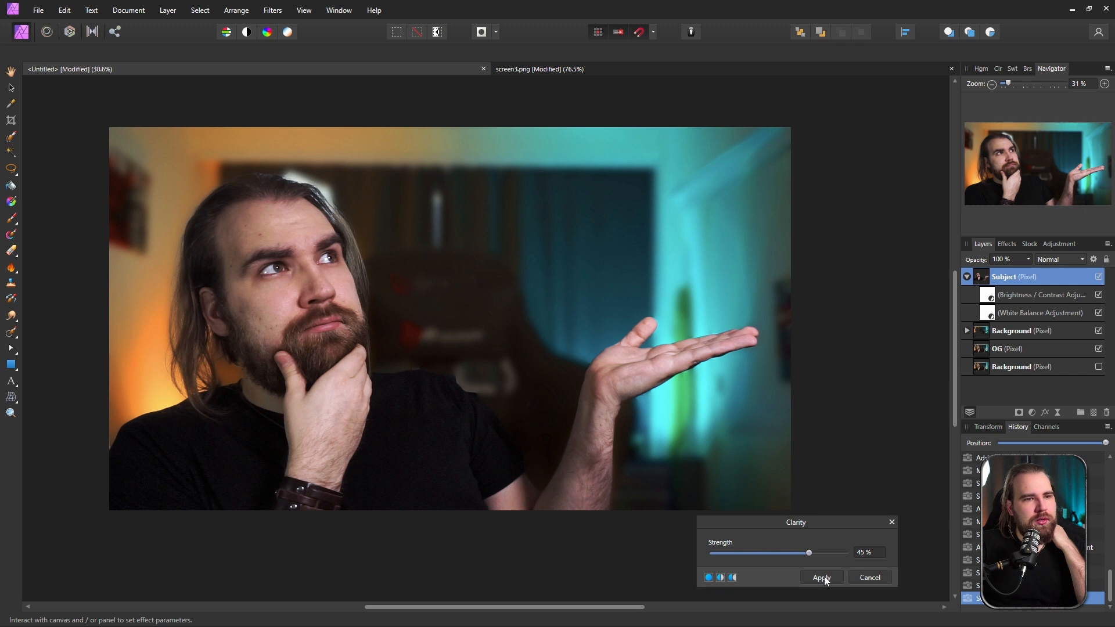
left_click(821, 577)
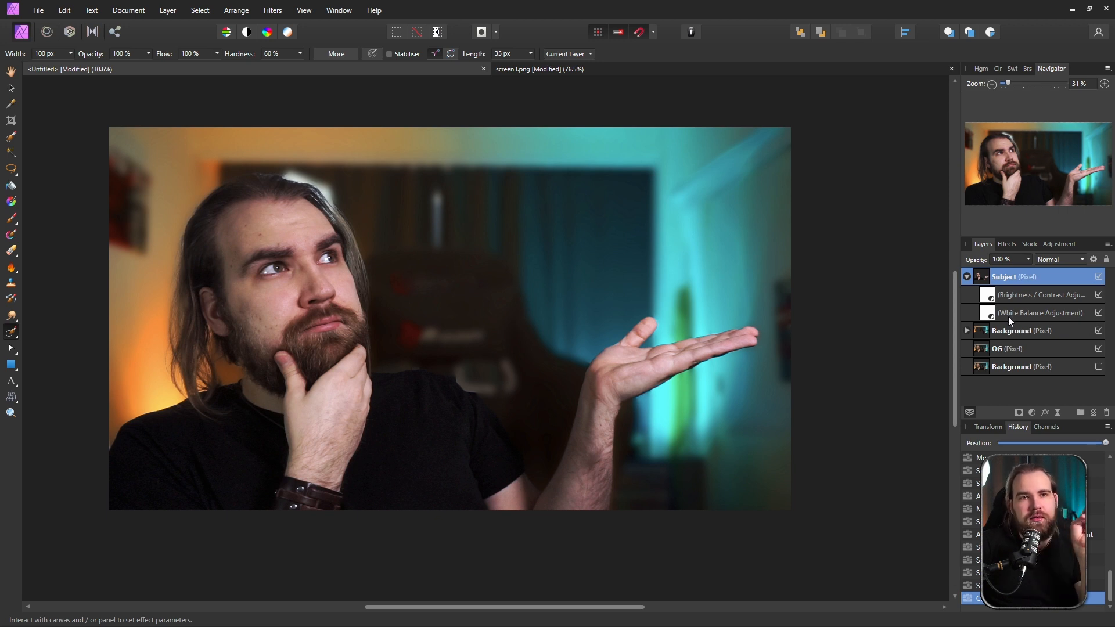
left_click(967, 278)
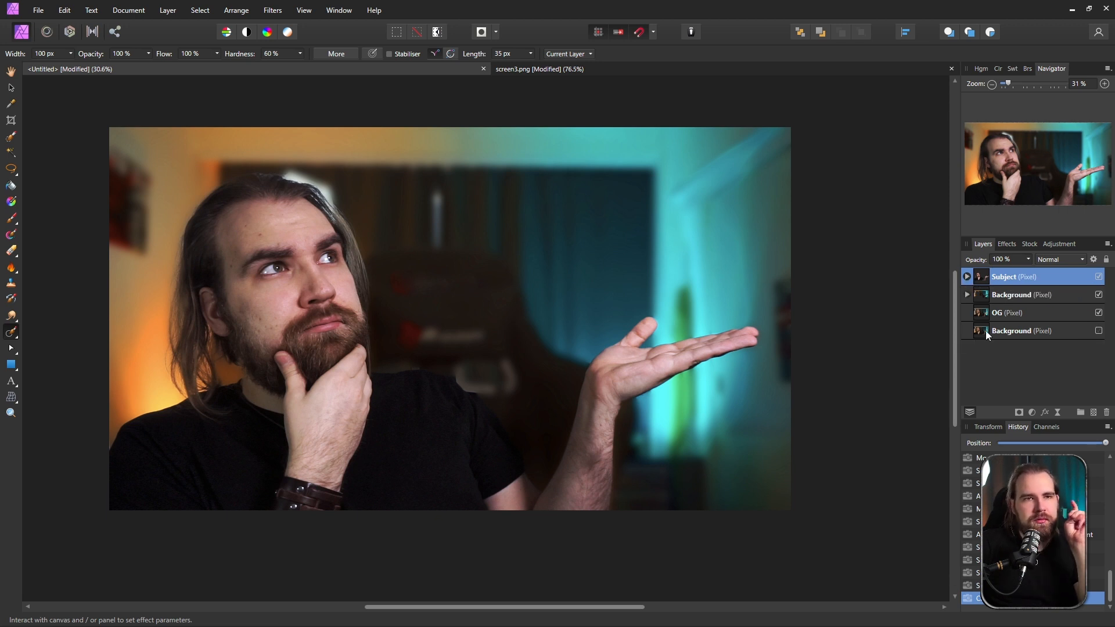
- Add artistic text reading THUMBNAIL across the upper part of the image, starting beside the man's head
left_click(12, 383)
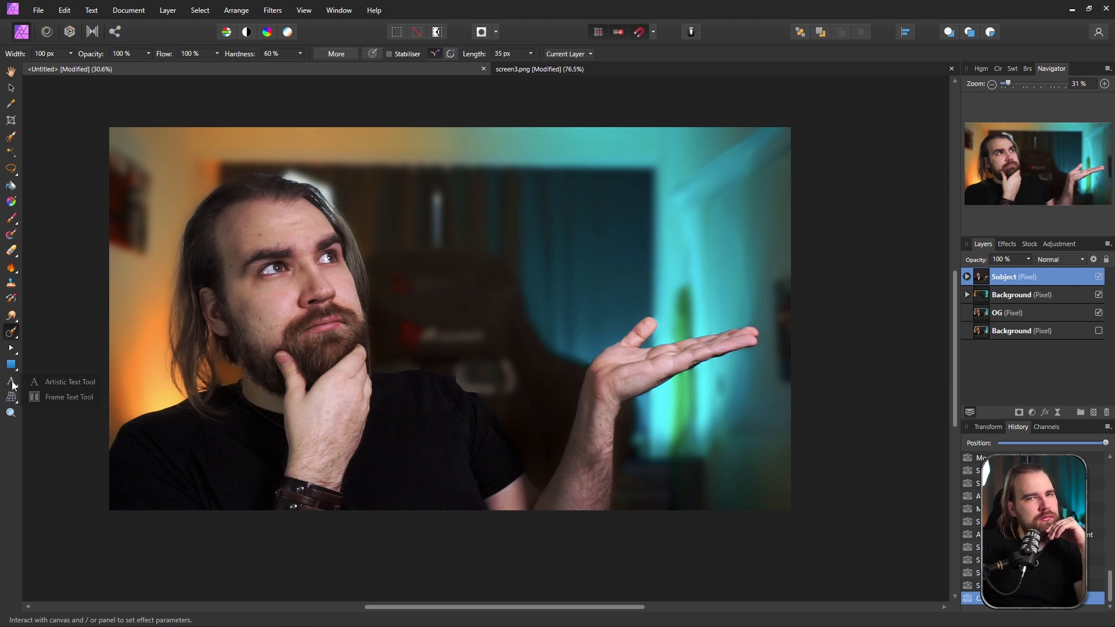
left_click(53, 382)
left_click_drag(349, 162, 433, 221)
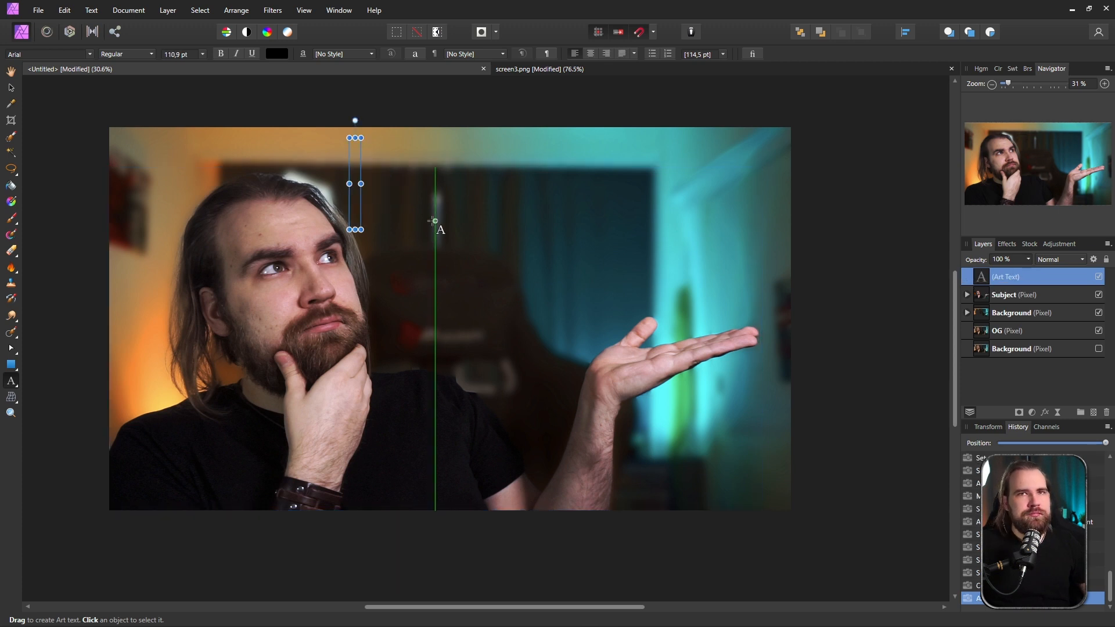
type("T")
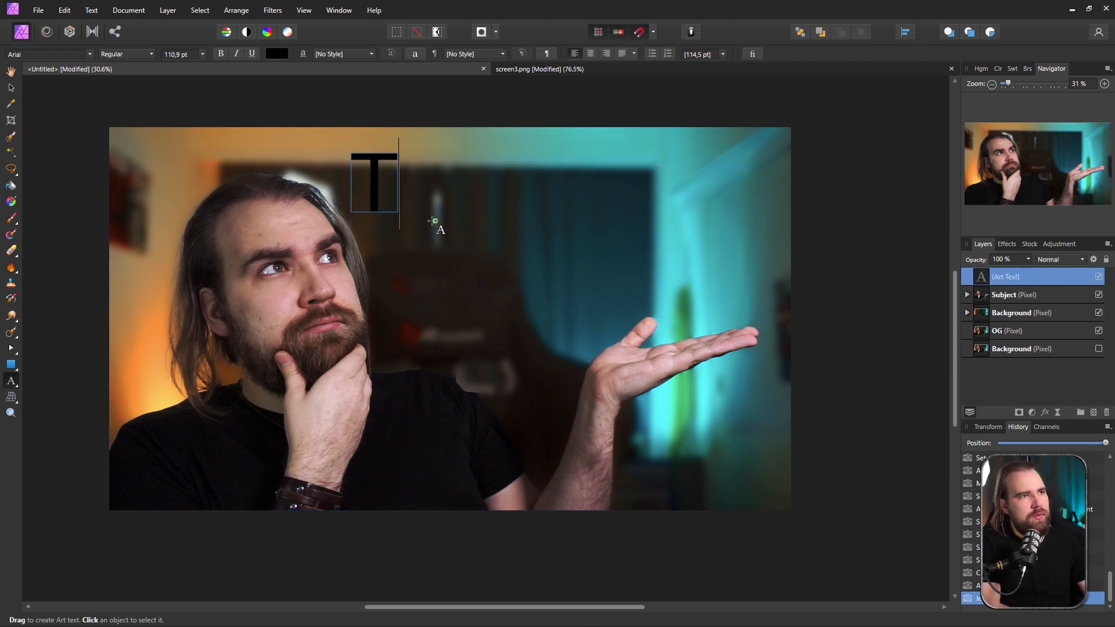
type("HUMBNAIL")
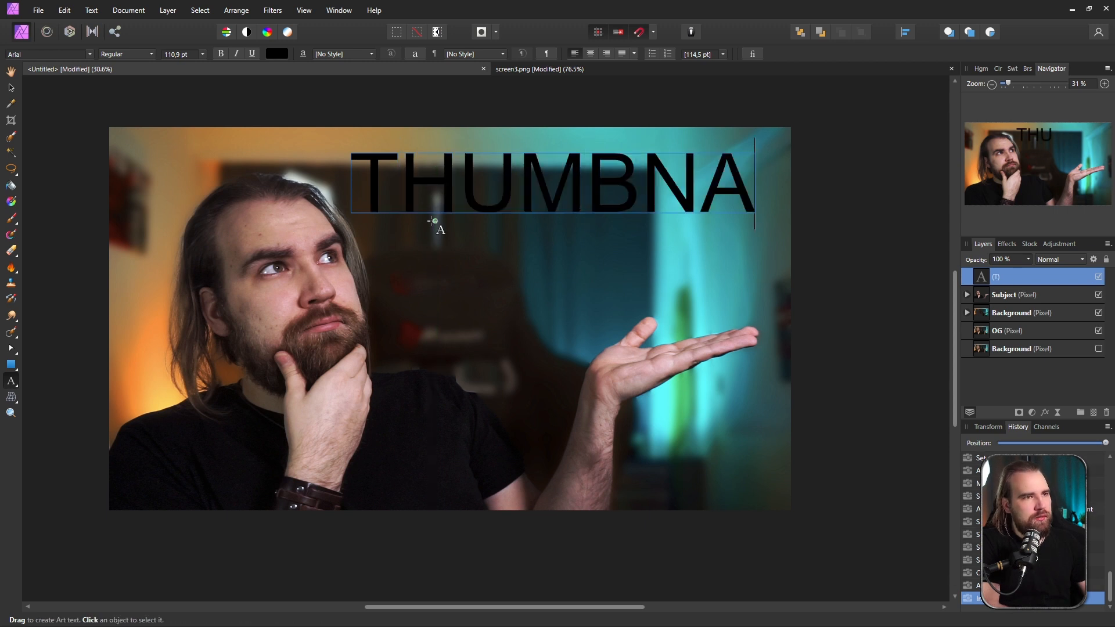
key("Escape")
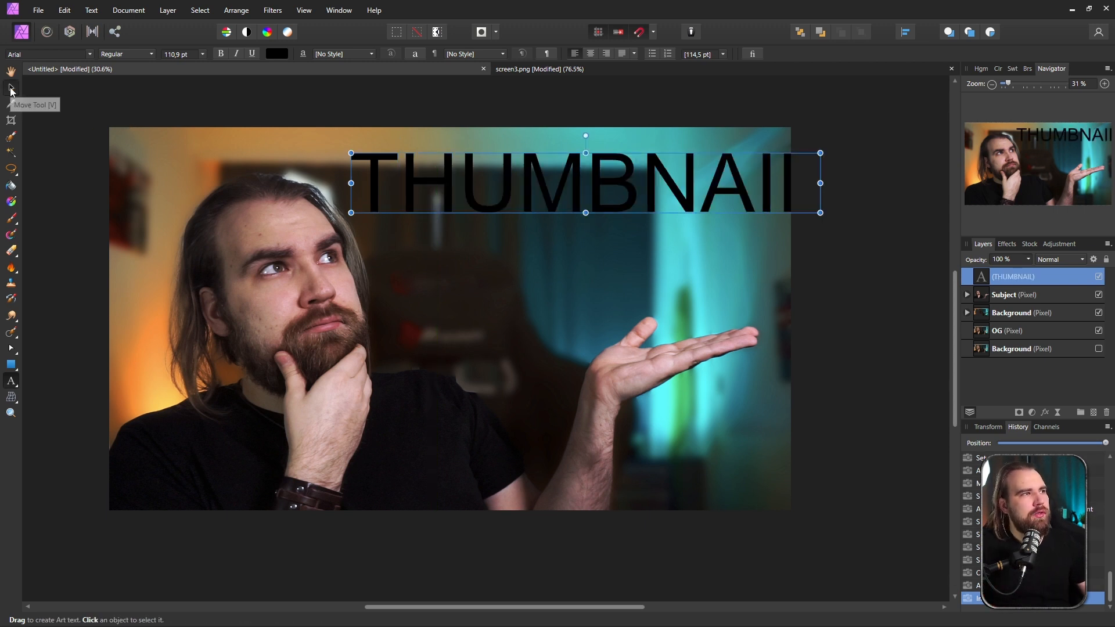
- Shift the THUMBNAIL text left so it fits within the image and set its font to Fugaz One
left_click(11, 87)
left_click_drag(535, 192, 487, 186)
left_click(89, 54)
type("F")
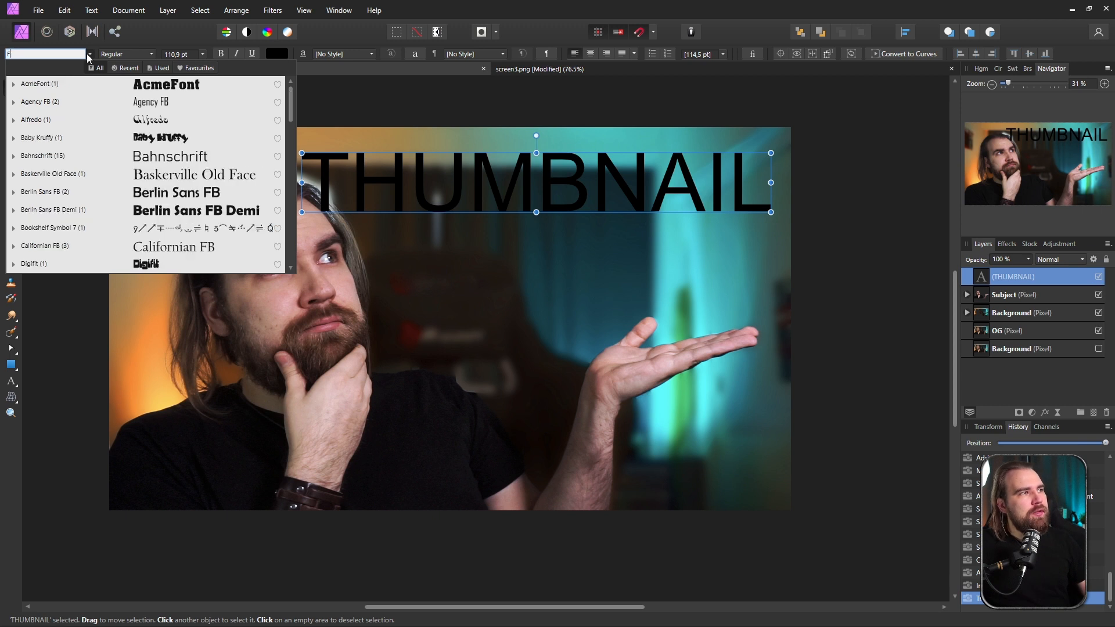
type("u")
left_click(65, 103)
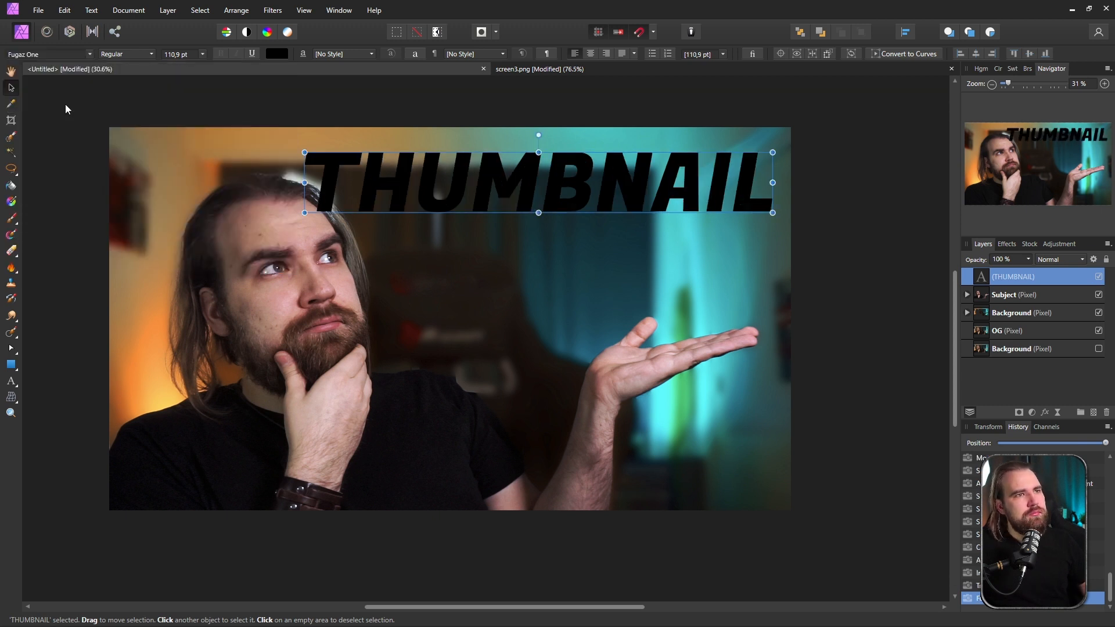
- Colour the THUMBNAIL text a fully saturated deep red and shrink it to about 91.8 pt near the image's upper-right corner
left_click(275, 55)
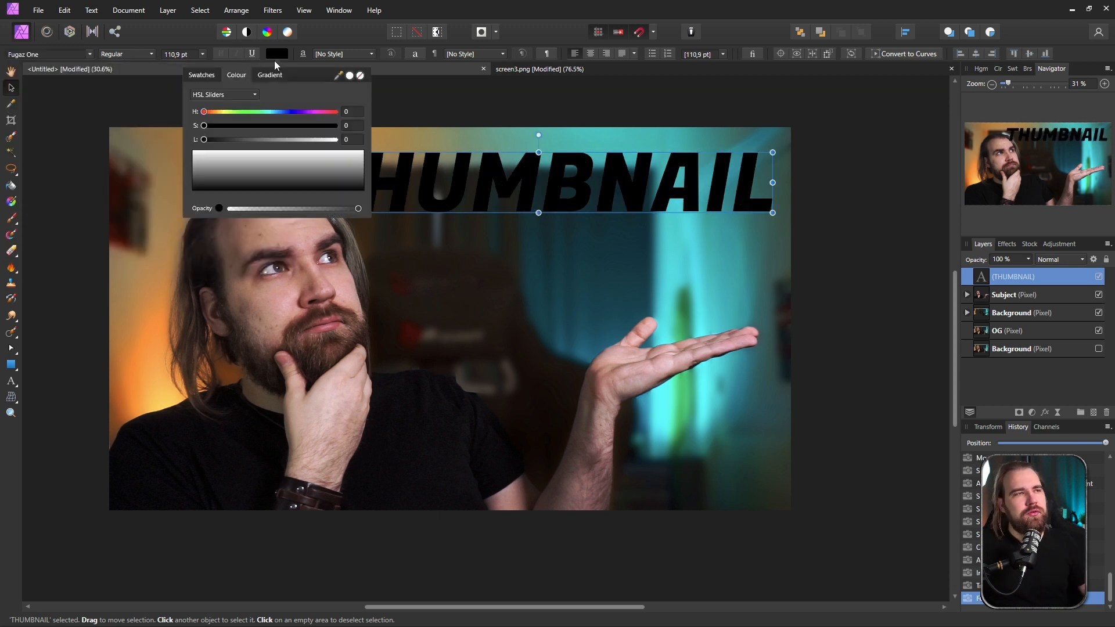
left_click_drag(253, 124, 270, 142)
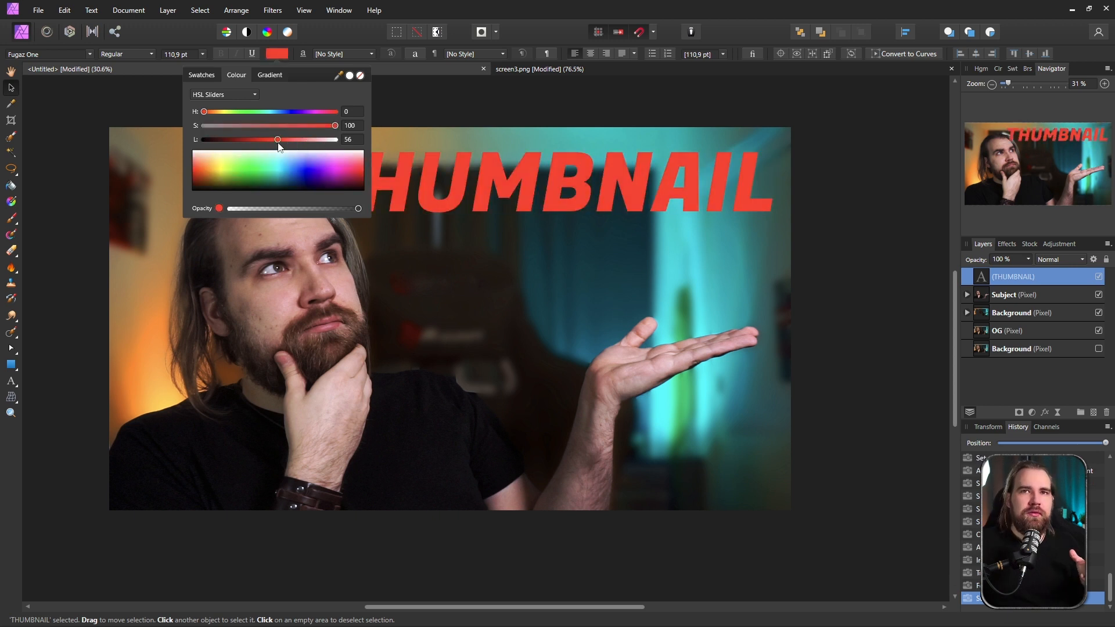
left_click_drag(277, 146, 261, 149)
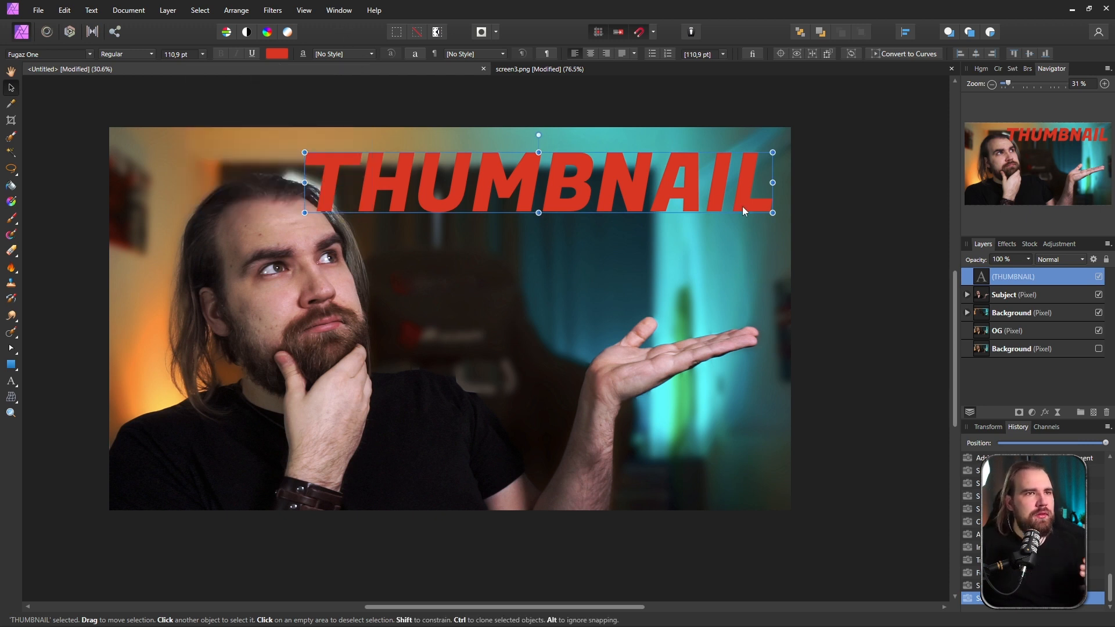
left_click_drag(771, 209, 691, 202)
left_click_drag(535, 172, 604, 166)
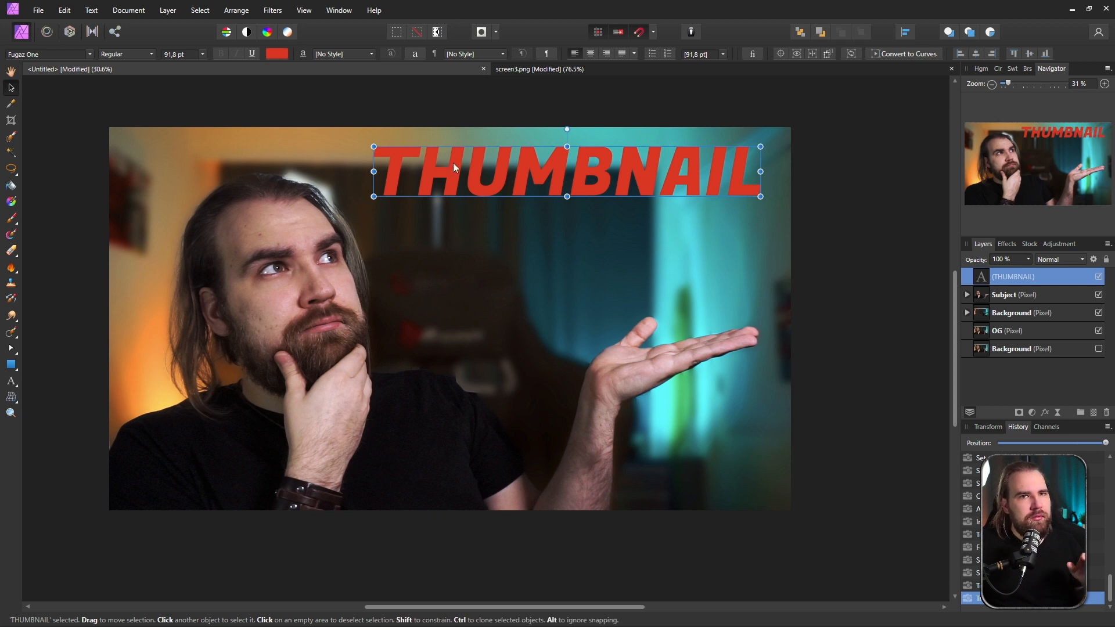
- Draw a white rectangle slightly larger than the THUMBNAIL text and place it behind the text as a centred backing
left_click(11, 366)
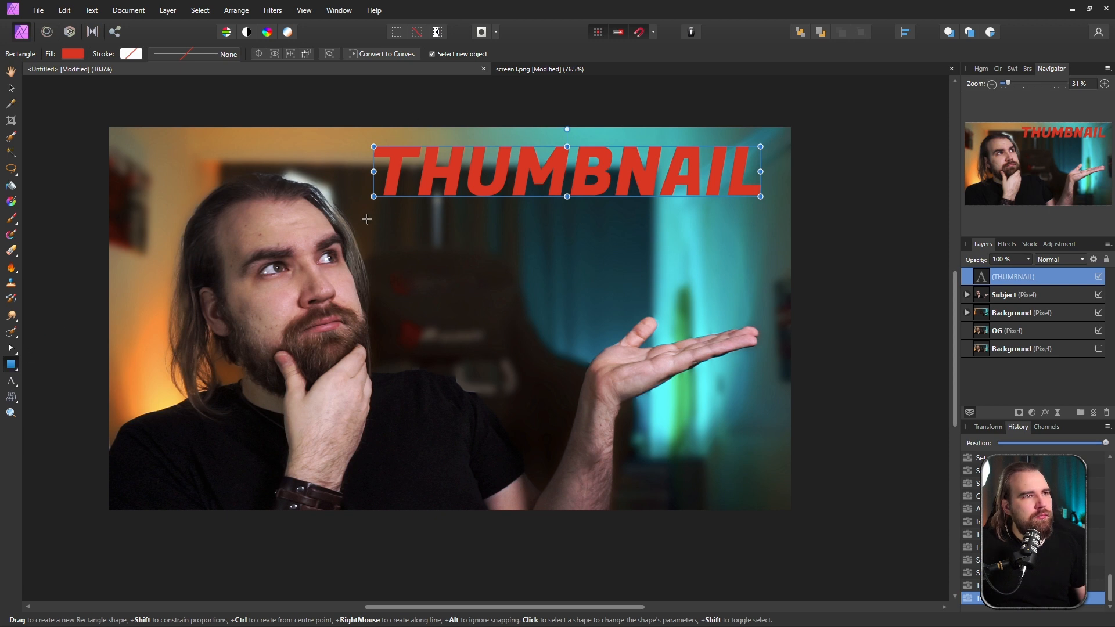
left_click_drag(368, 201, 766, 140)
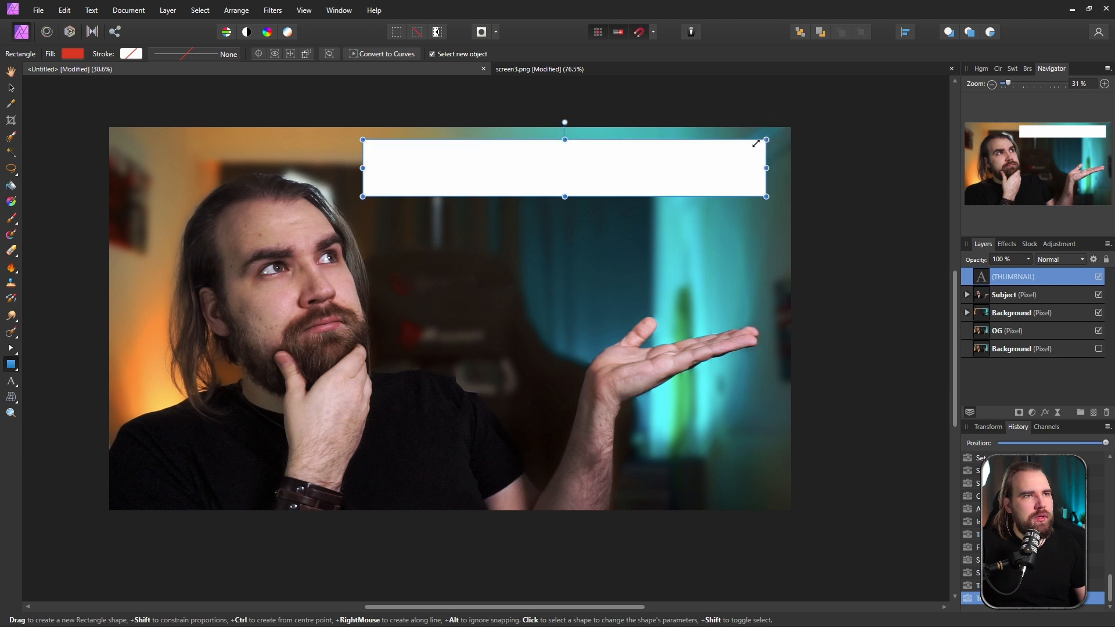
left_click(15, 90)
left_click_drag(1013, 279, 1011, 305)
left_click_drag(540, 169, 569, 157)
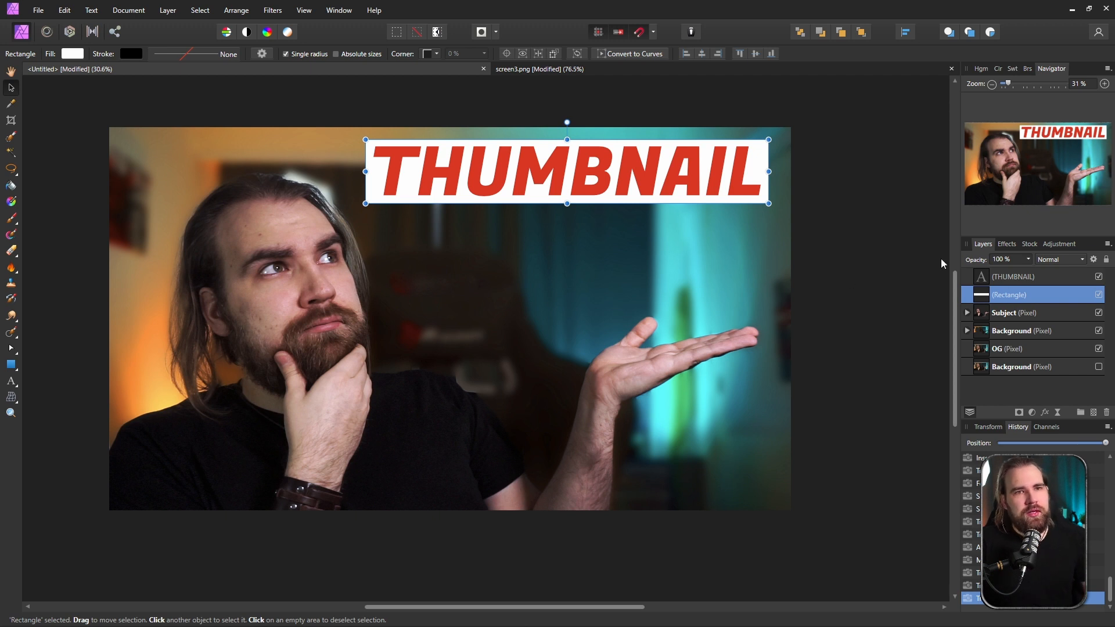
- Group the THUMBNAIL text with its white rectangle and duplicate the group three times
left_click(1011, 276, "shift")
key("ctrl+g")
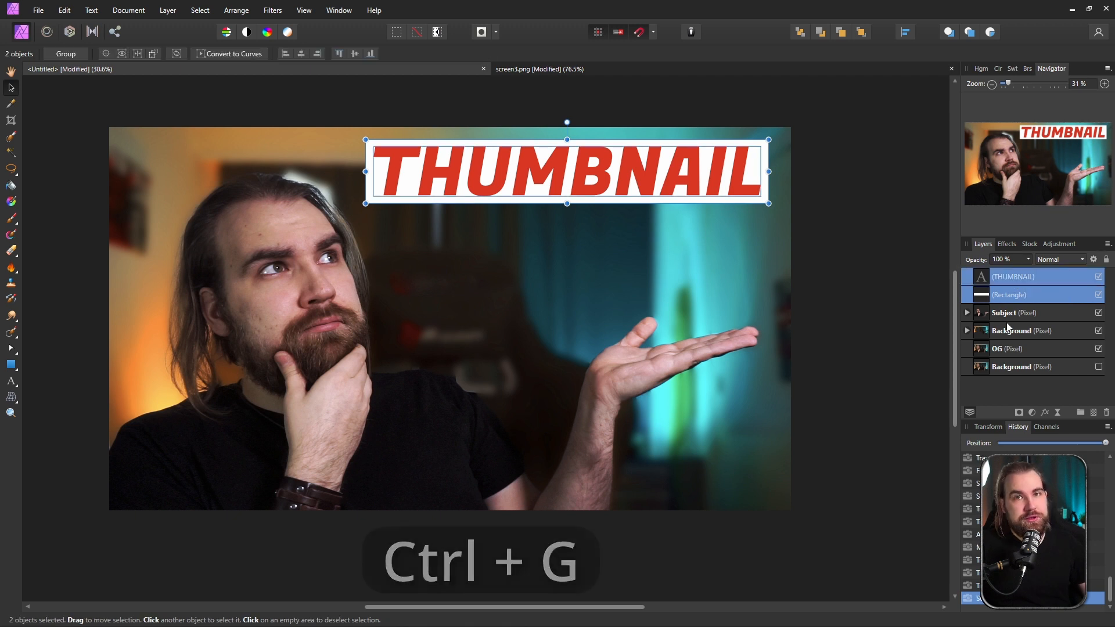
left_click_drag(648, 208, 583, 175)
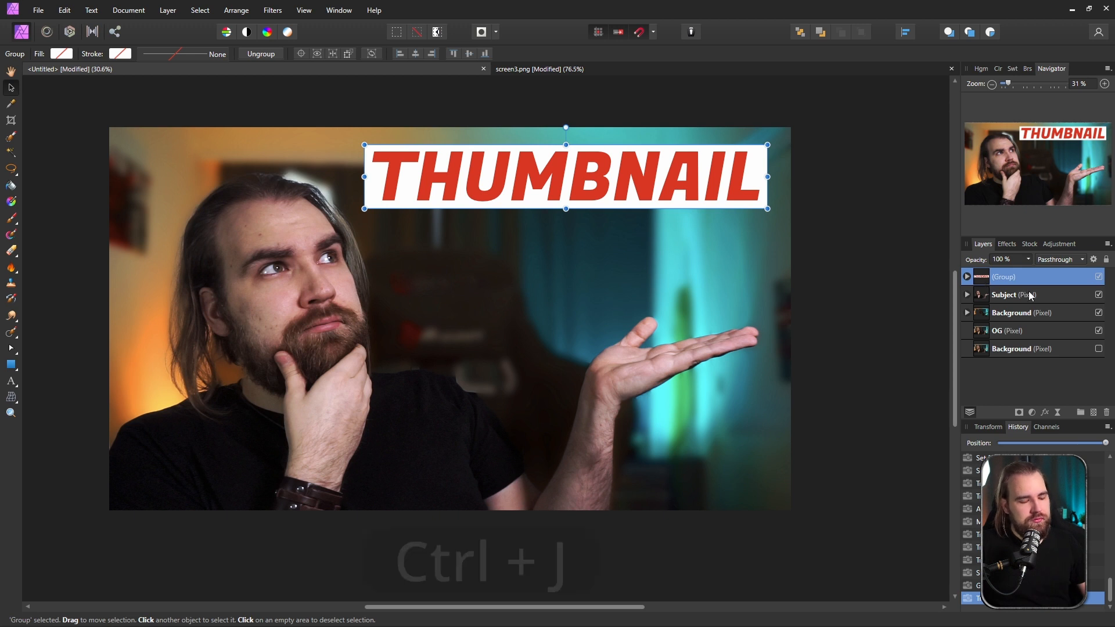
key("ctrl+j")
key("ctrl+j")
key("ctrl+j")
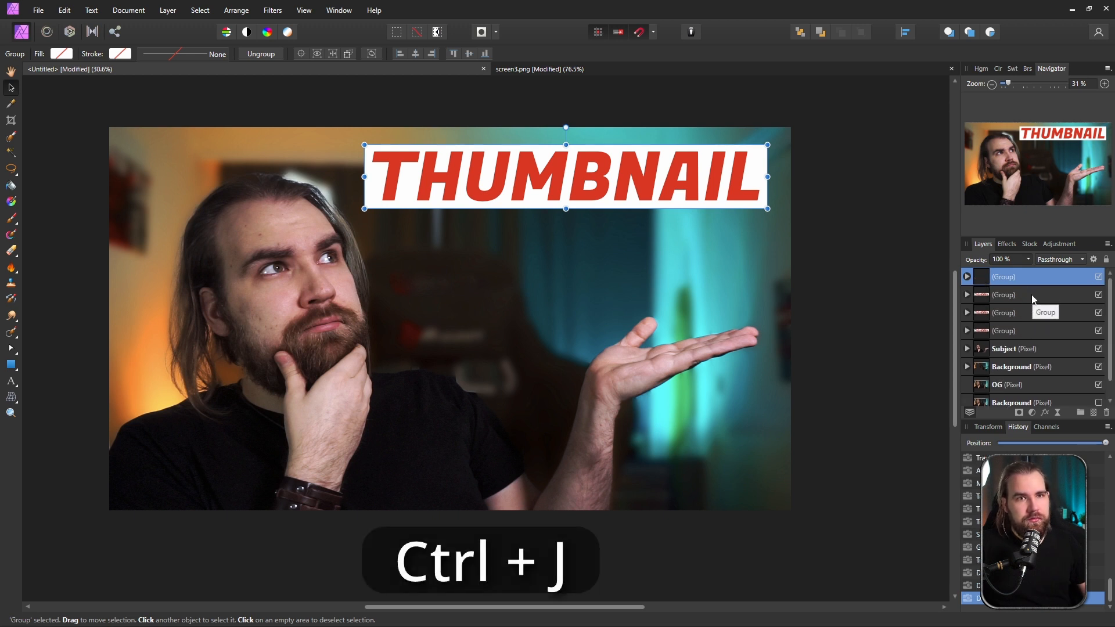
- Move one duplicate group directly below the original THUMBNAIL title and change its text to IN
left_click(1011, 311)
left_click_drag(586, 194, 587, 267)
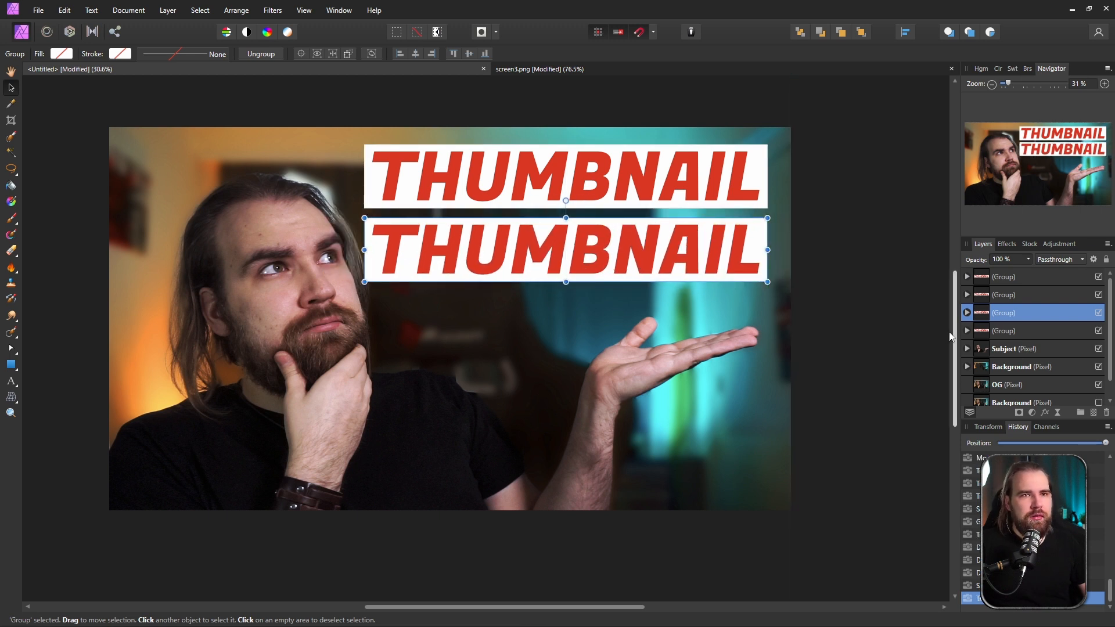
left_click(967, 314)
left_click(982, 332)
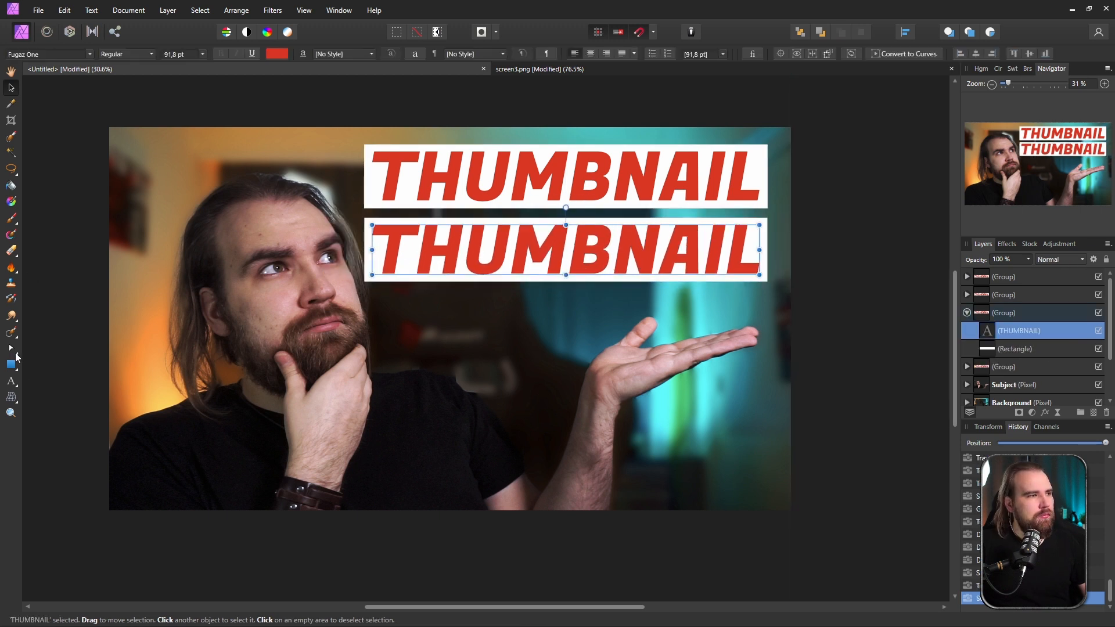
left_click(10, 383)
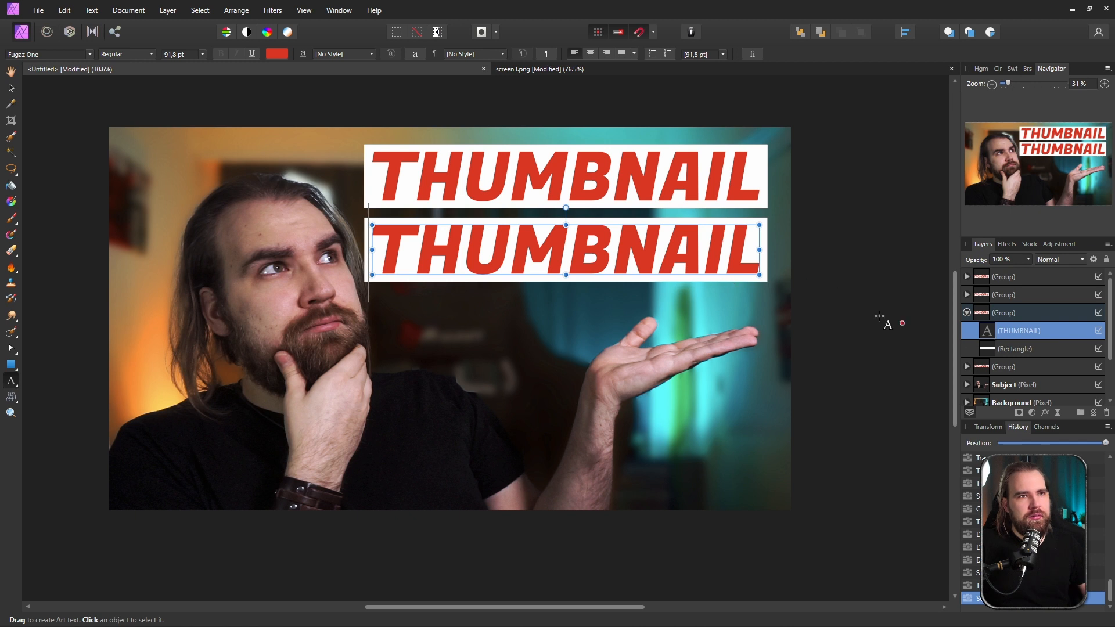
left_click_drag(751, 249, 363, 238)
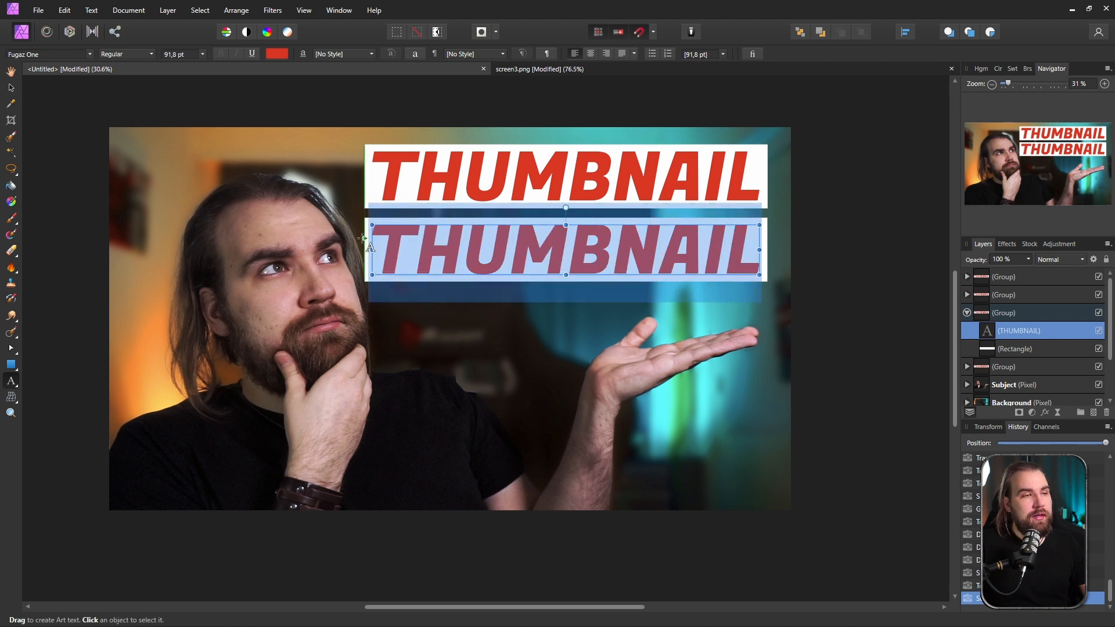
type("IN")
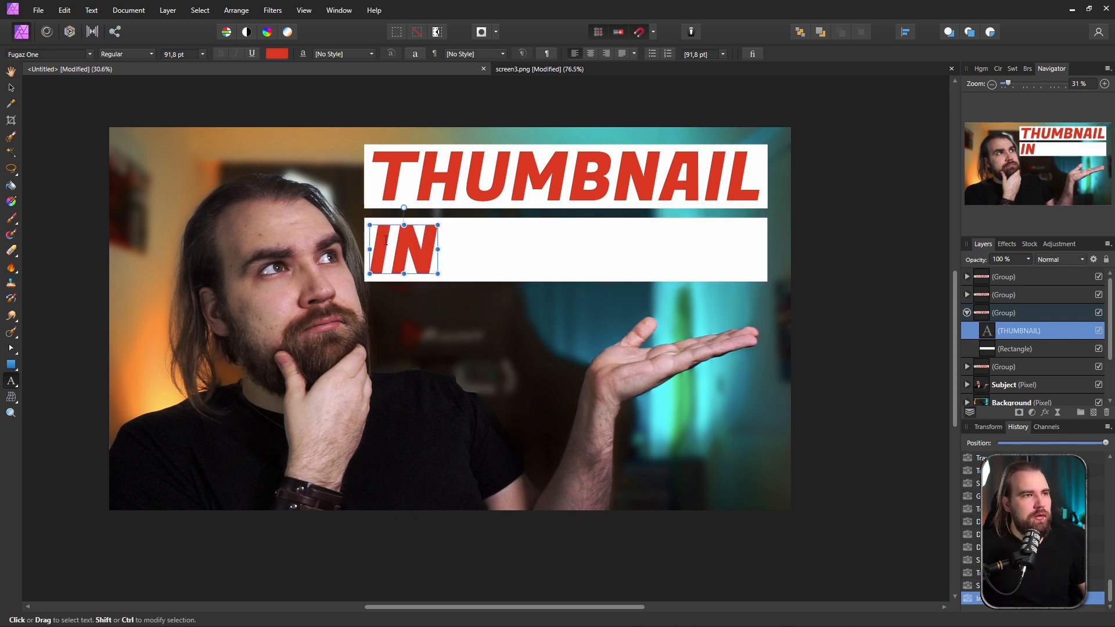
left_click(10, 88)
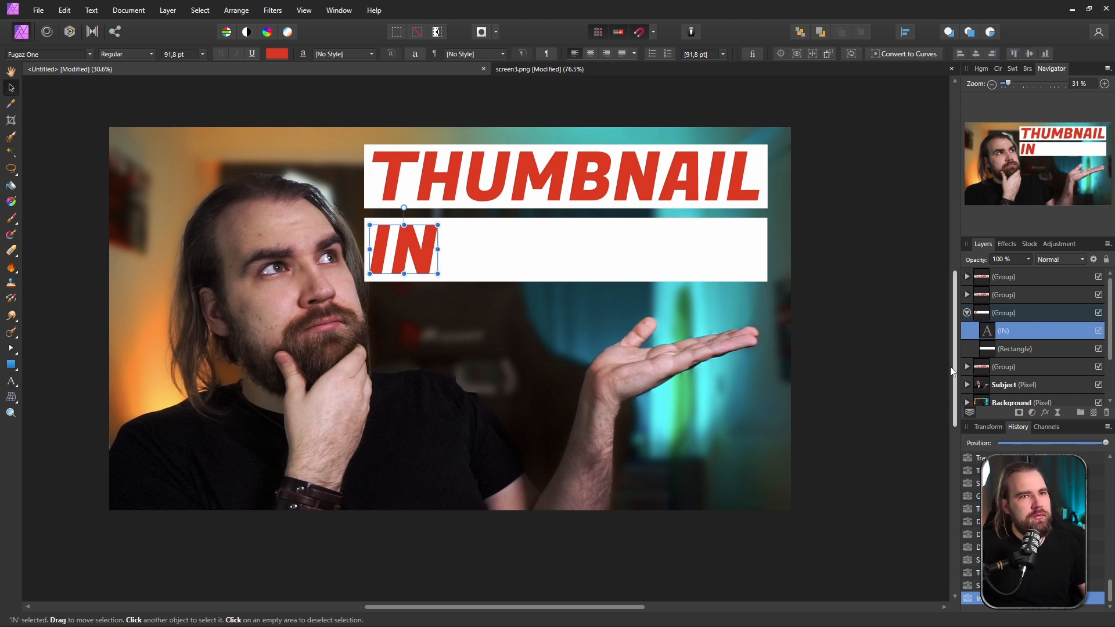
- Shrink the white rectangle to fit IN and arrange the groups, with IN under THUMBNAIL's right end and the two spare copies across the lower image
left_click(1011, 349)
left_click_drag(767, 249, 579, 281)
key("ctrl+z")
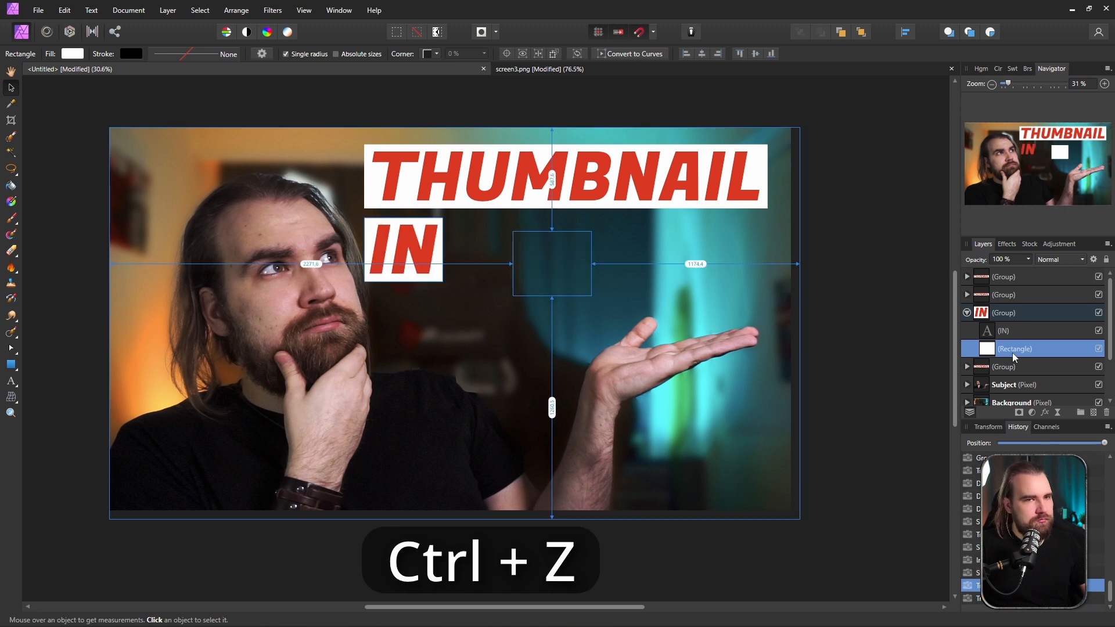
left_click(1006, 313)
left_click_drag(418, 261, 743, 264)
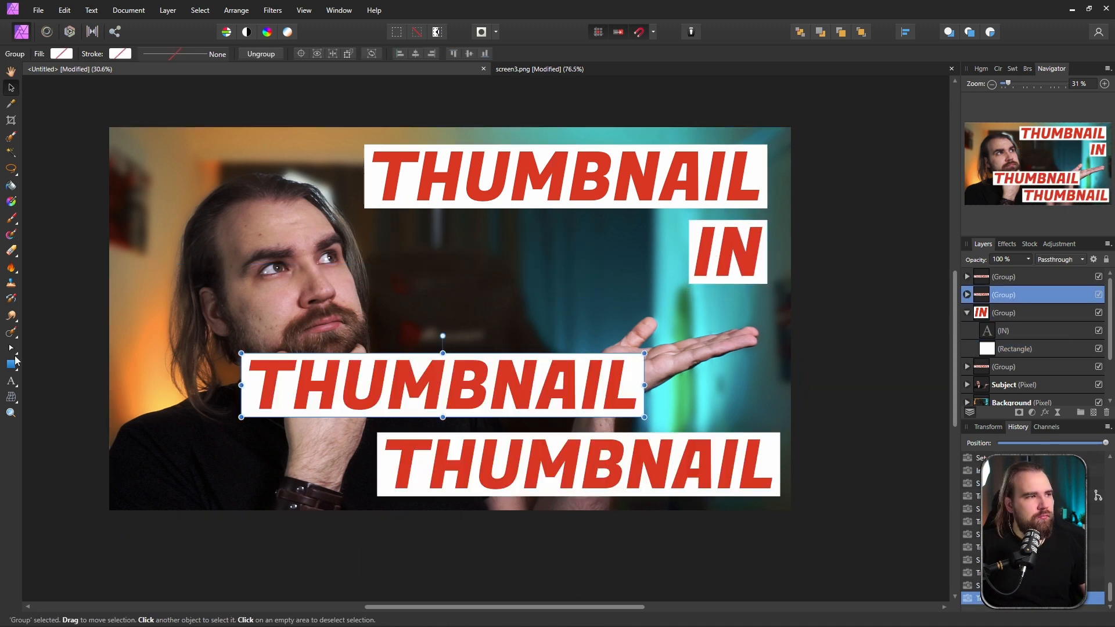
- Change the text of the THUMBNAIL copy across the man's hand to AFFINITY and shrink its white rectangle to fit
left_click(16, 388)
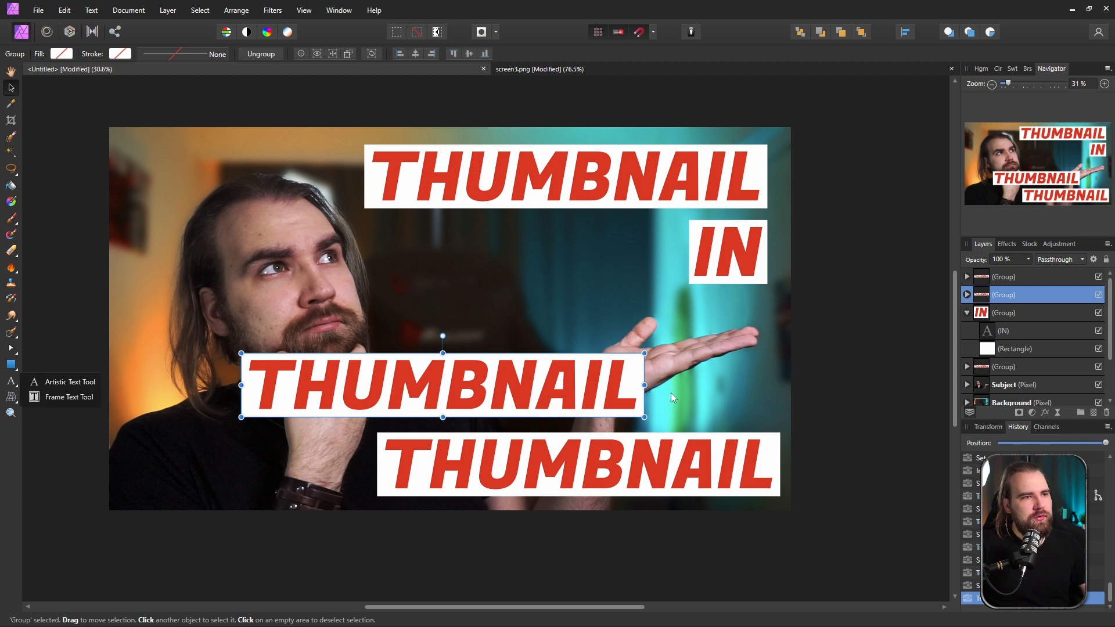
left_click(967, 295)
left_click(1019, 313)
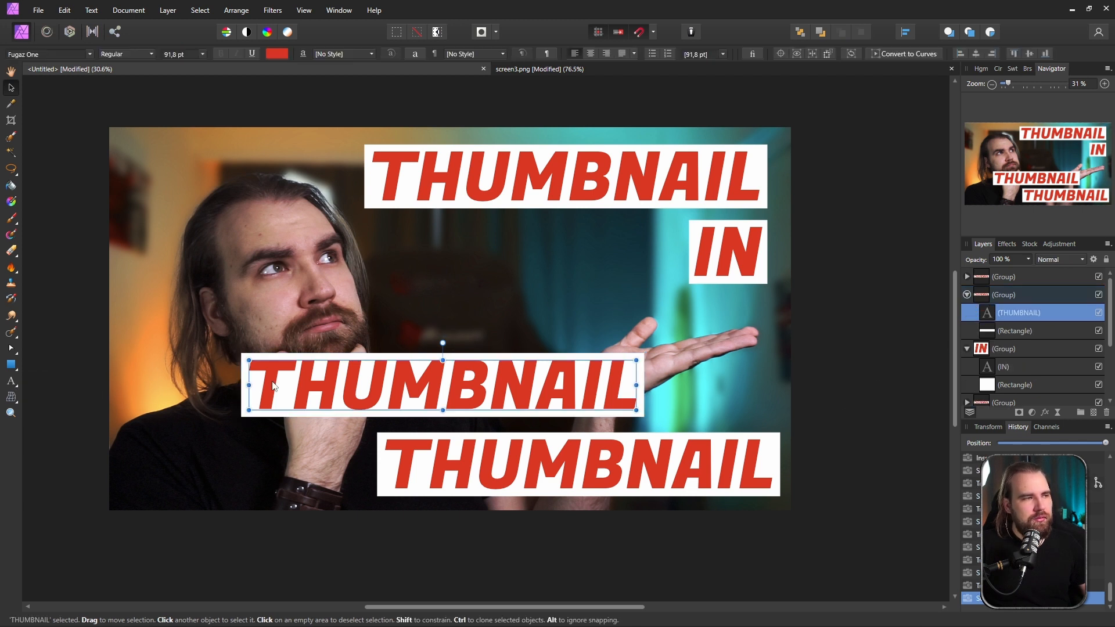
left_click(10, 381)
left_click_drag(638, 384, 257, 385)
type("AFFINITY")
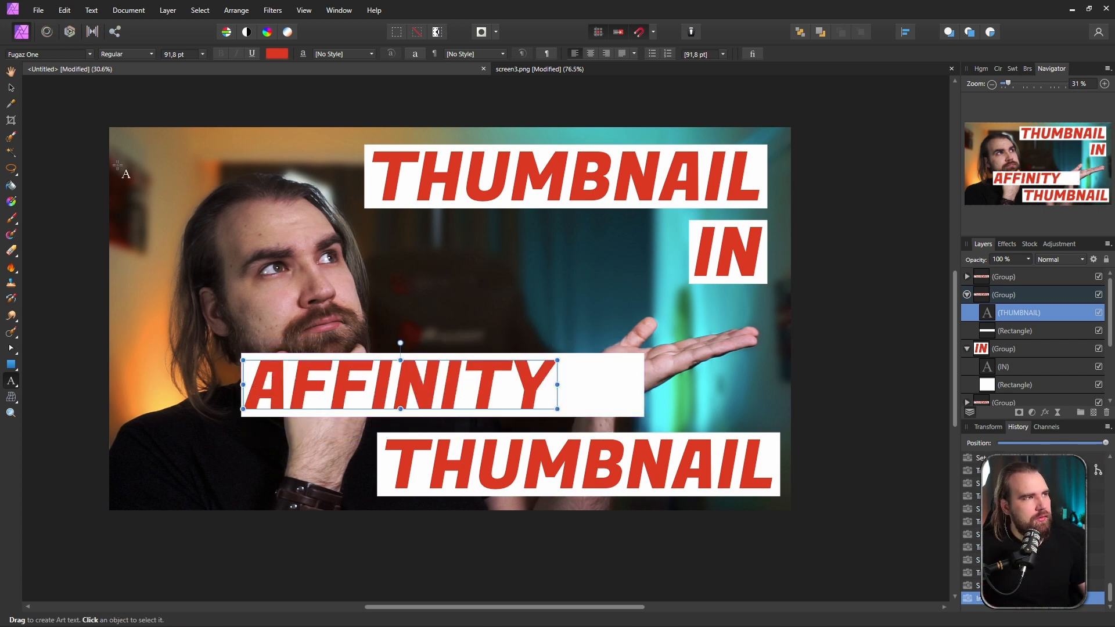
left_click(10, 87)
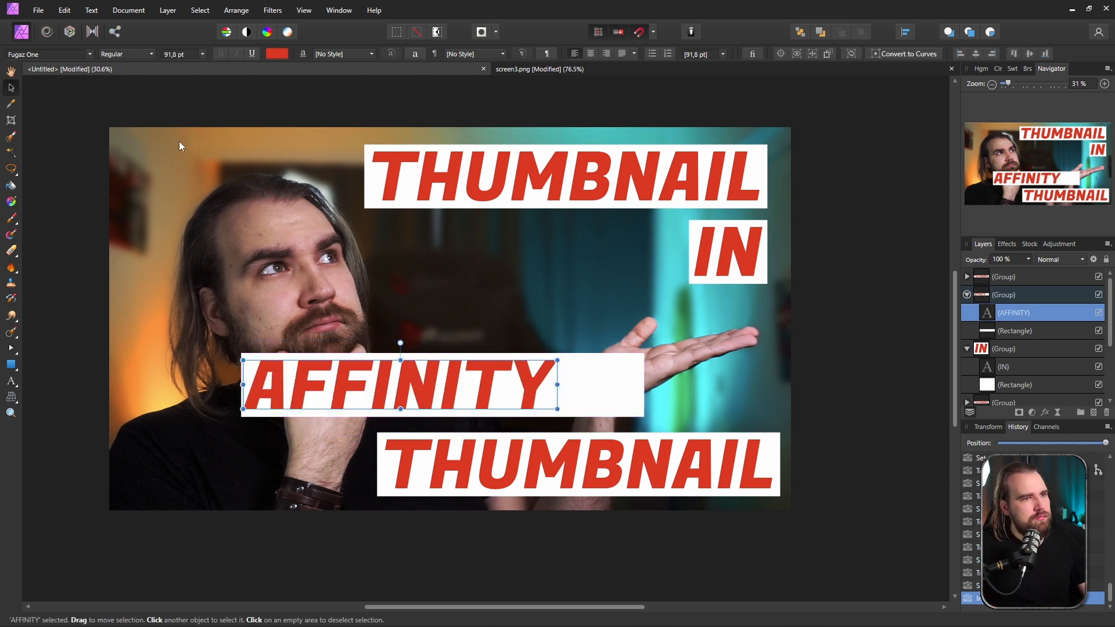
left_click(1015, 331)
left_click_drag(643, 385, 563, 385)
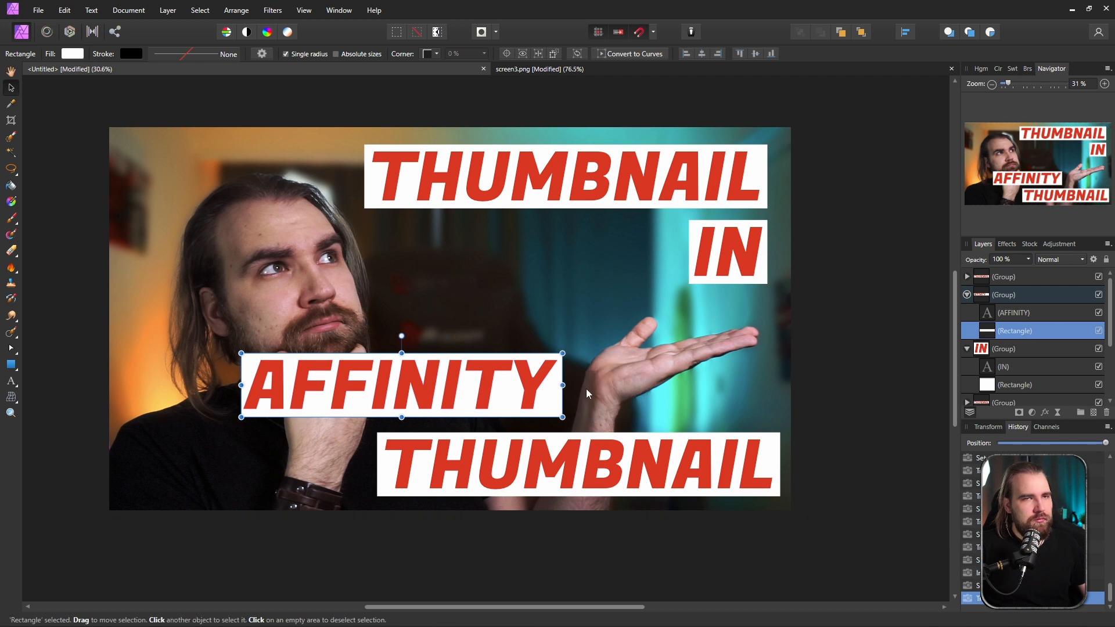
- Change the lowest THUMBNAIL copy's text to PHOTO and shorten its white rectangle to match the word
double_click(385, 464)
key("ctrl+a")
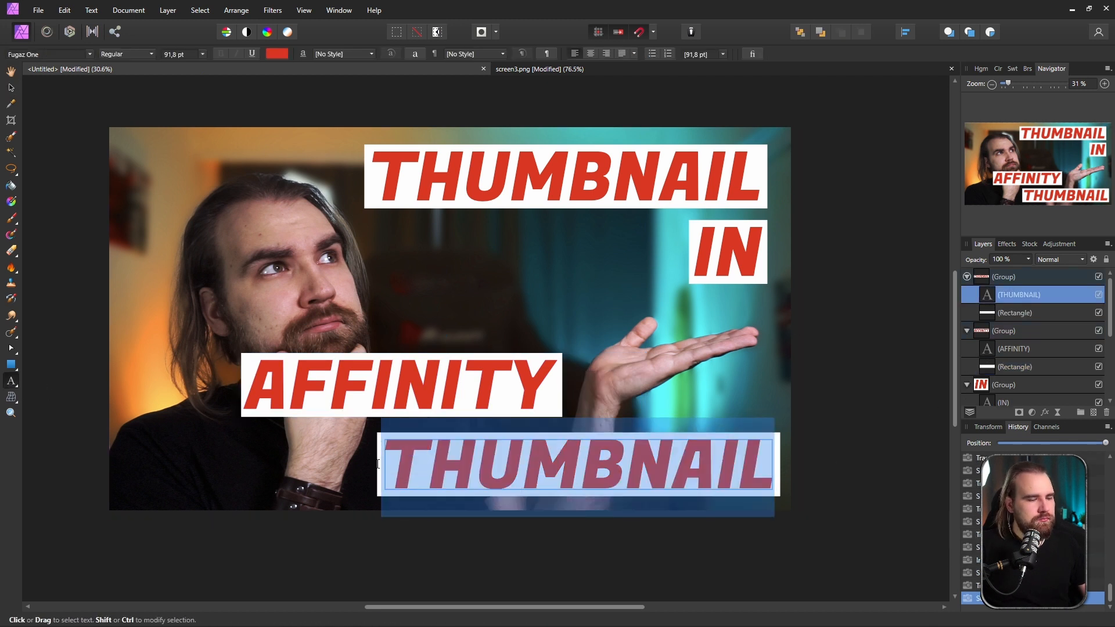
type("PHOTO")
left_click(10, 87)
left_click(1015, 312)
left_click_drag(780, 465, 614, 465)
- Move the PHOTO group to the image's lower-right corner and tilt it slightly counterclockwise
left_click_drag(497, 473, 654, 466)
left_click_drag(653, 407, 645, 411)
left_click_drag(657, 464, 658, 452)
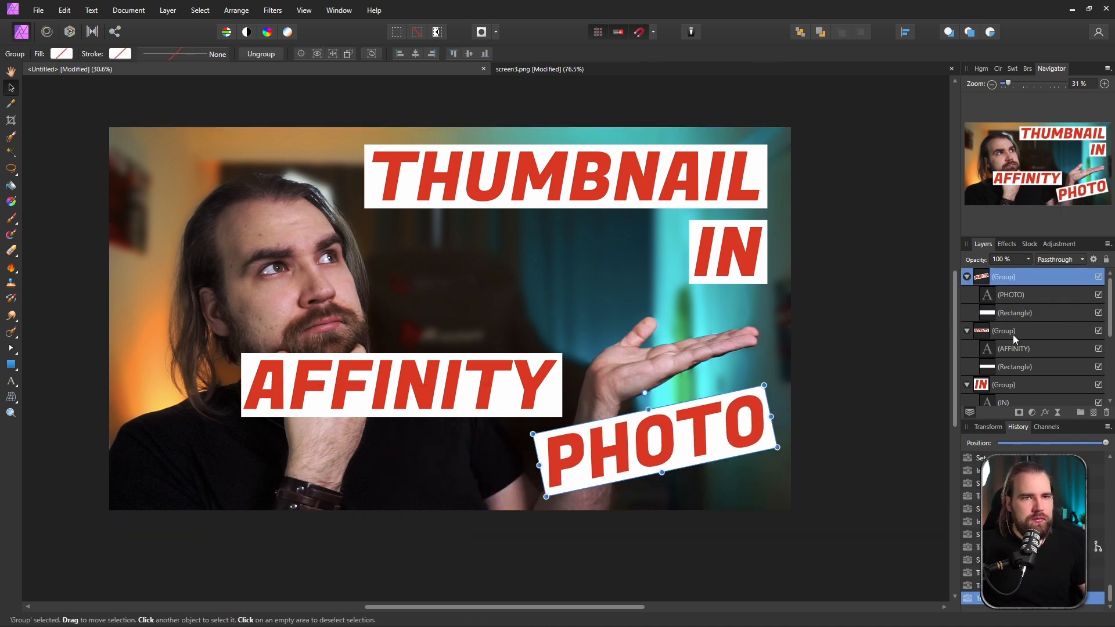
- Tilt the AFFINITY group to match PHOTO and place it just above and left of that word
left_click(401, 386)
left_click_drag(401, 343, 390, 348)
left_click_drag(442, 394, 457, 433)
left_click_drag(568, 356, 503, 385)
key("ctrl+z")
- Scale down the PHOTO, AFFINITY, IN and THUMBNAIL groups and move THUMBNAIL toward the top centre of the image
left_click(1011, 277)
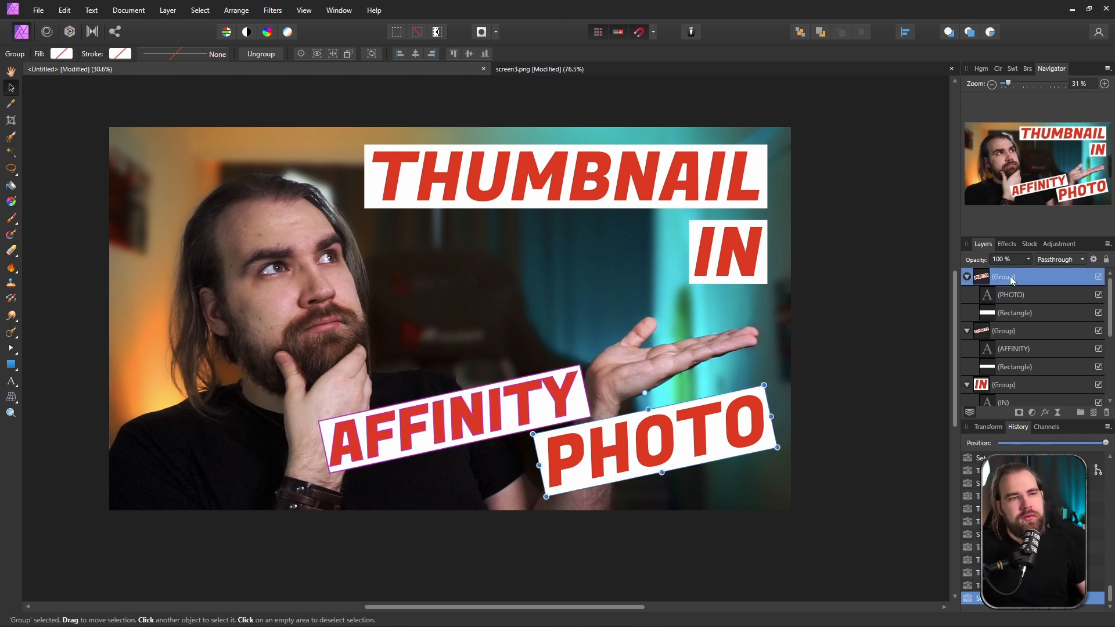
left_click_drag(765, 385, 697, 363)
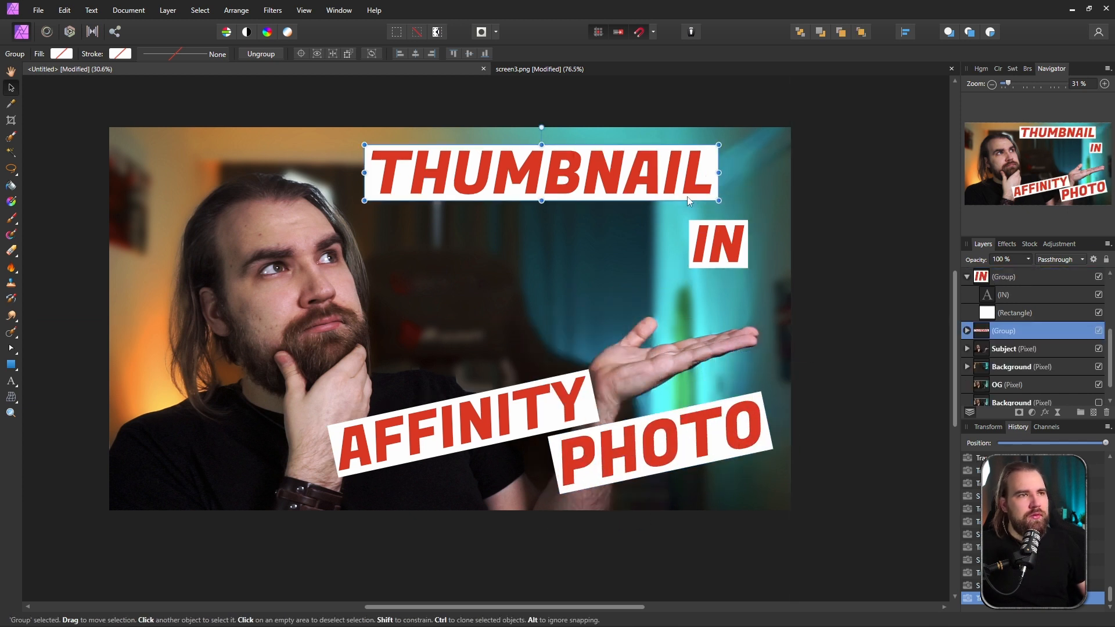
left_click_drag(605, 181, 534, 174)
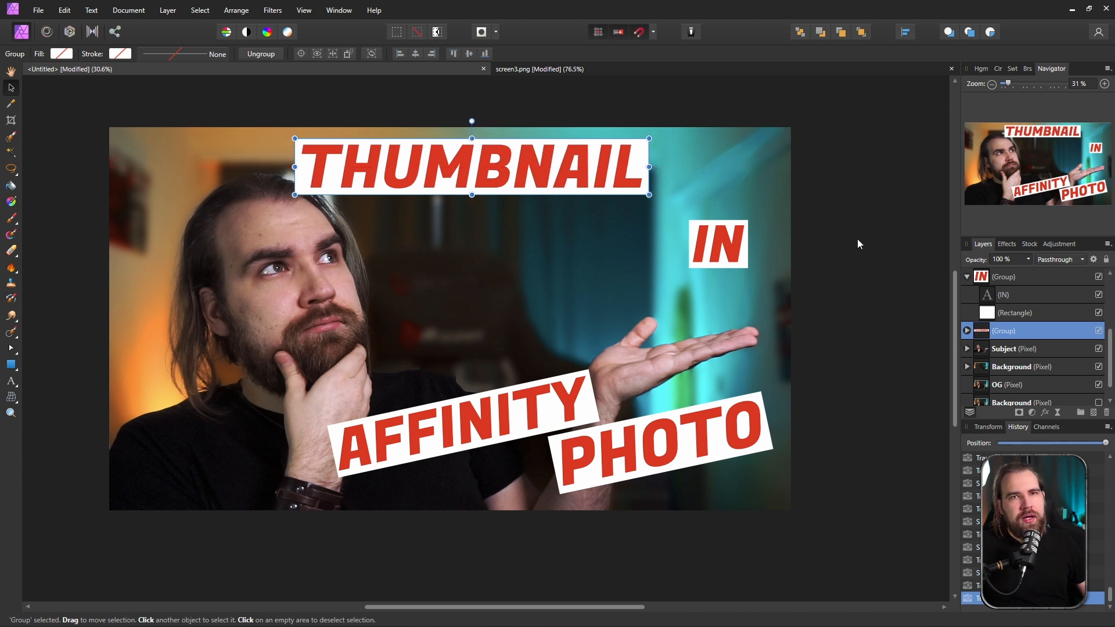
- Move the IN group up beside THUMBNAIL and collapse the title groups in the layer stack
left_click(1020, 276)
left_click_drag(728, 246, 711, 164)
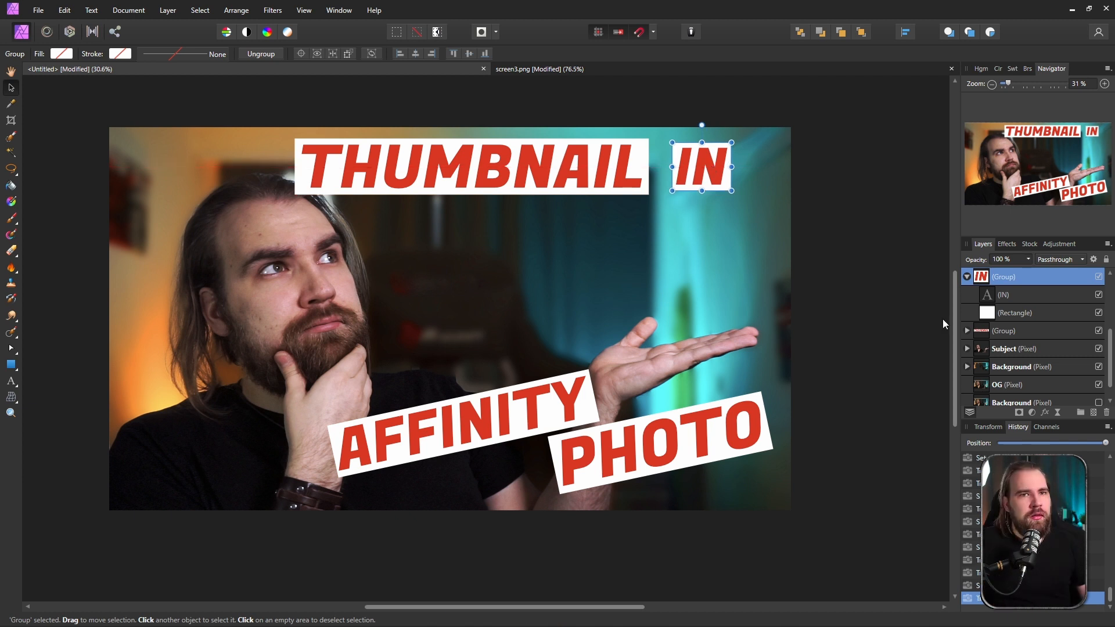
left_click(967, 277)
scroll(1017, 338, "up", 3)
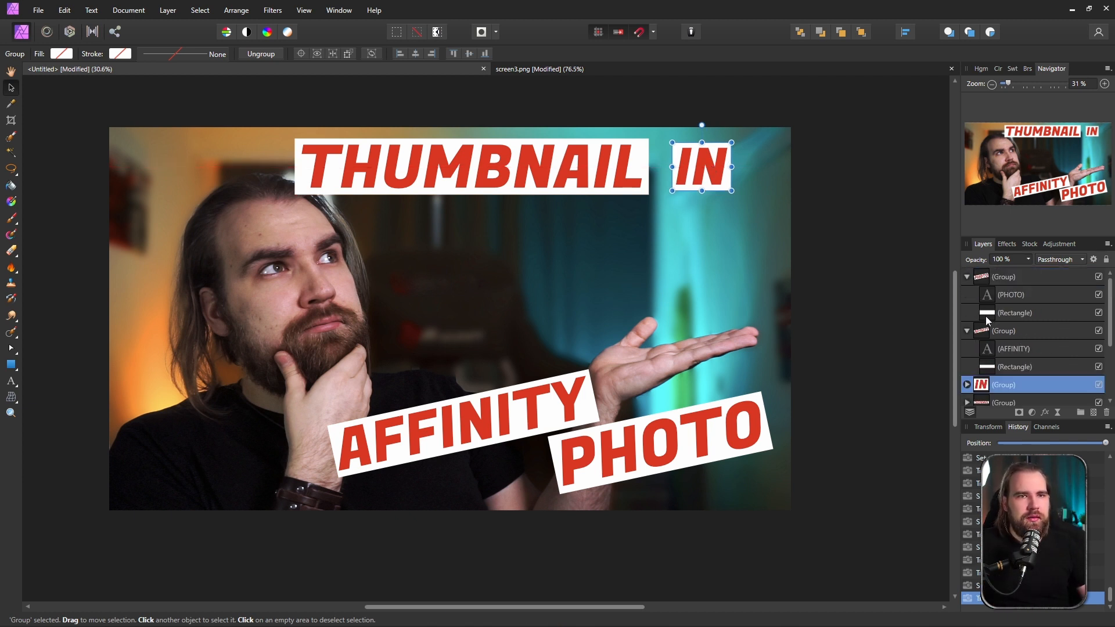
left_click(962, 331)
left_click(967, 277)
left_click(967, 294)
- Give all four title groups a black outer shadow with 86% opacity, 34.7 px radius and 42.4 px offset
left_click(1004, 330, "ctrl")
left_click(1006, 314, "ctrl")
left_click(1004, 277, "ctrl")
left_click(1007, 244)
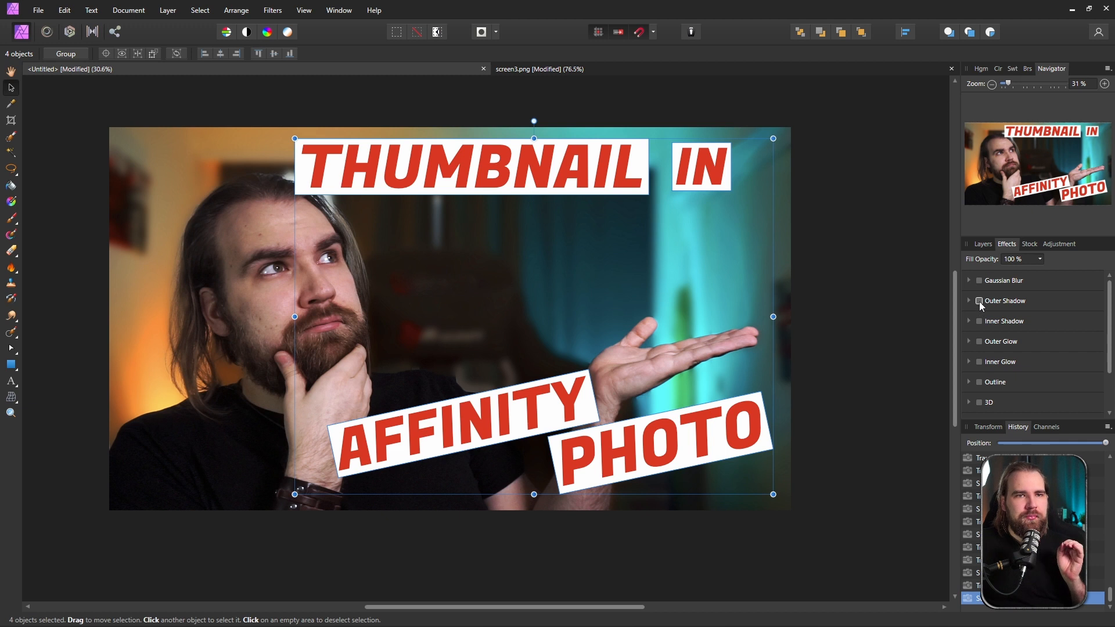
left_click(979, 301)
left_click_drag(1002, 369, 1041, 341)
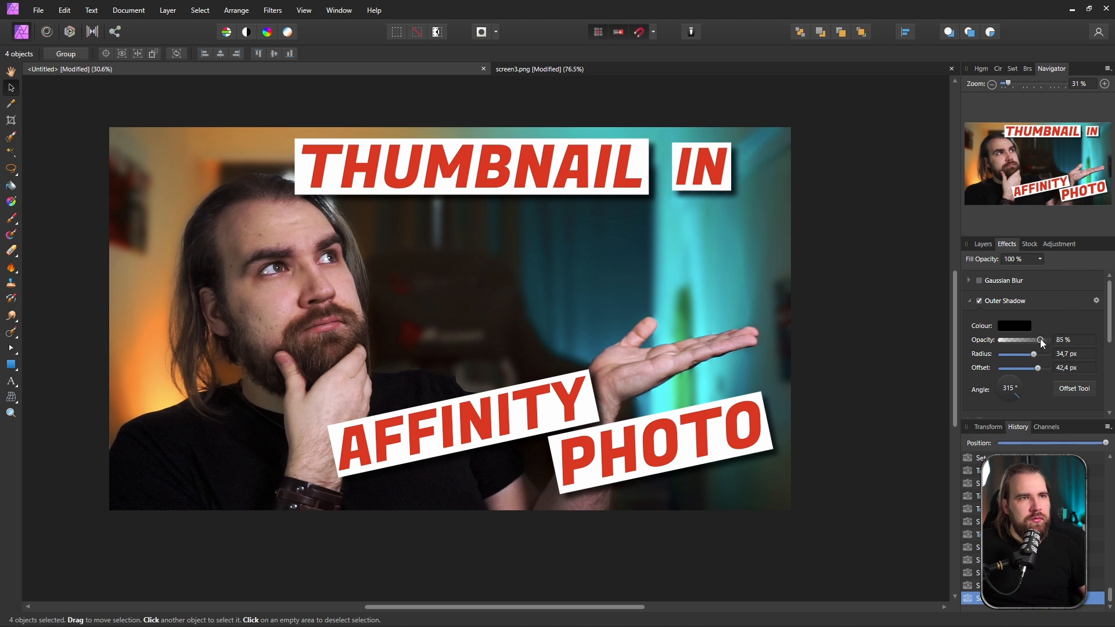
left_click_drag(1042, 343, 1041, 343)
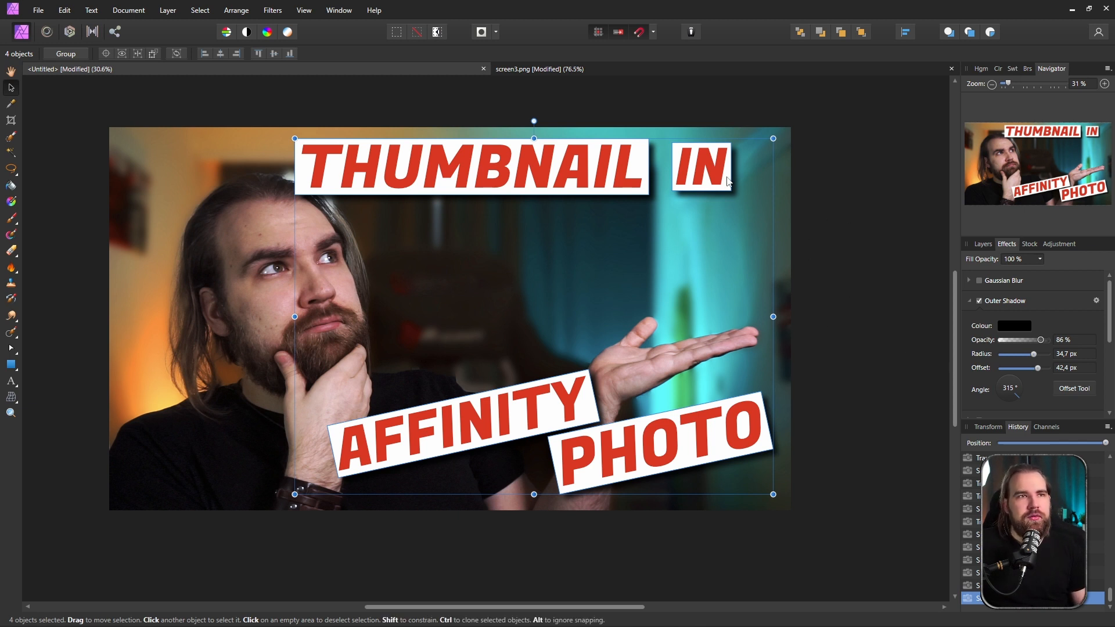
left_click(969, 301)
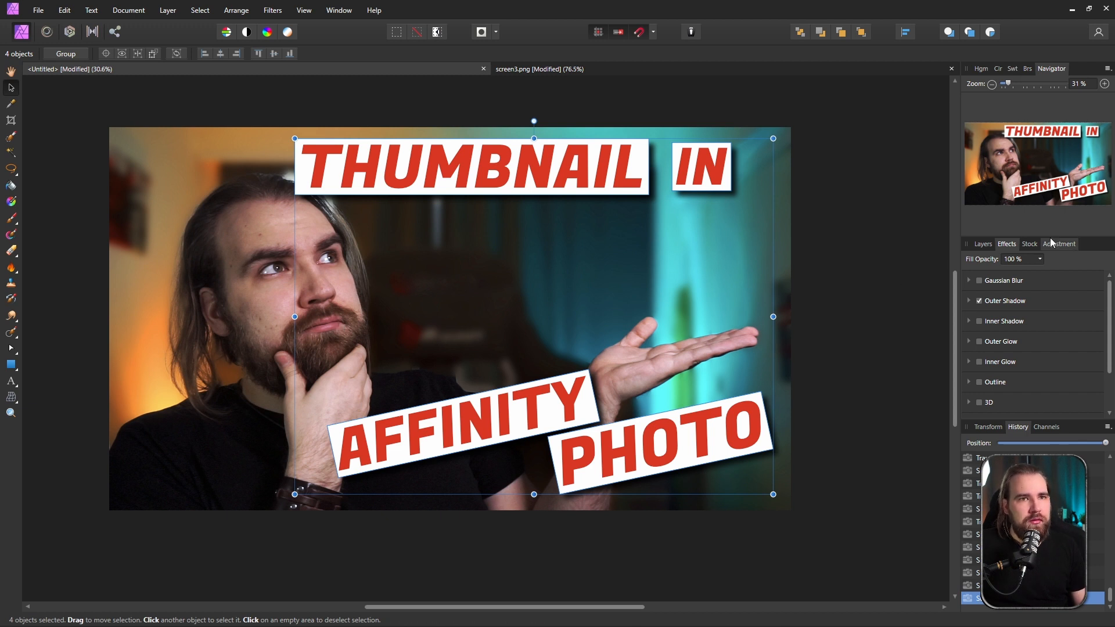
- Merge all visible layers into a new pixel layer above the PHOTO group
left_click(983, 244)
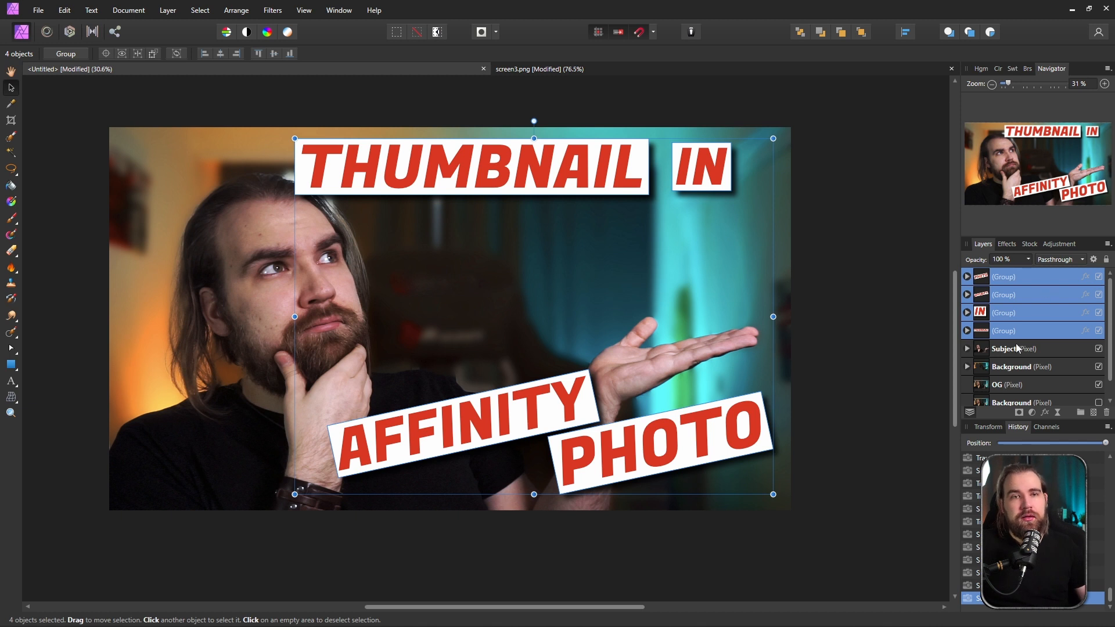
left_click(1017, 348)
left_click(1011, 281)
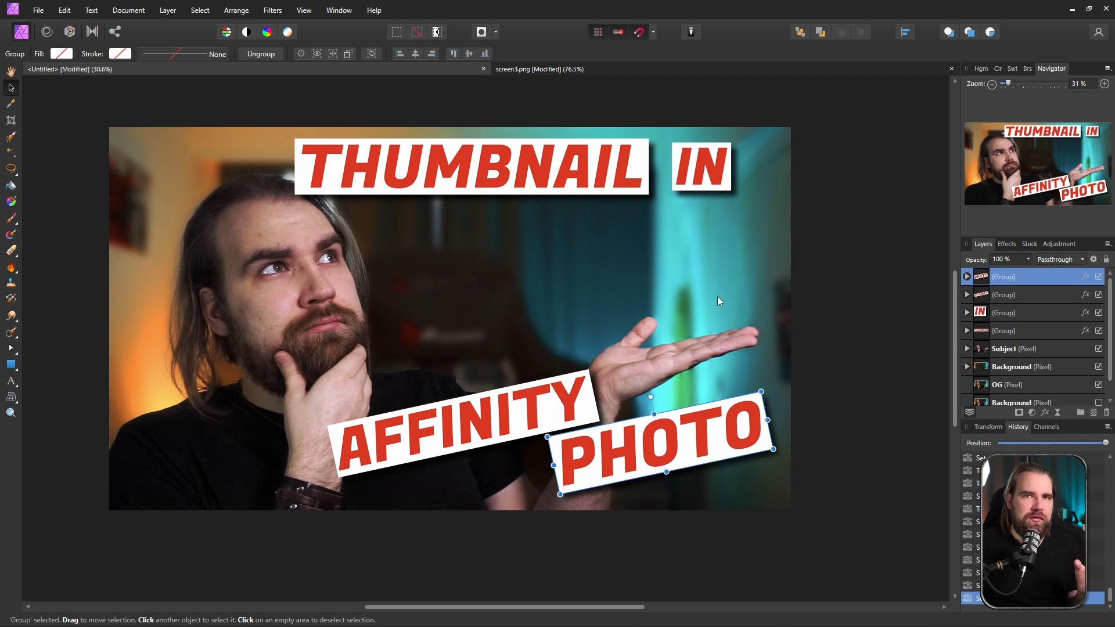
right_click(1015, 273)
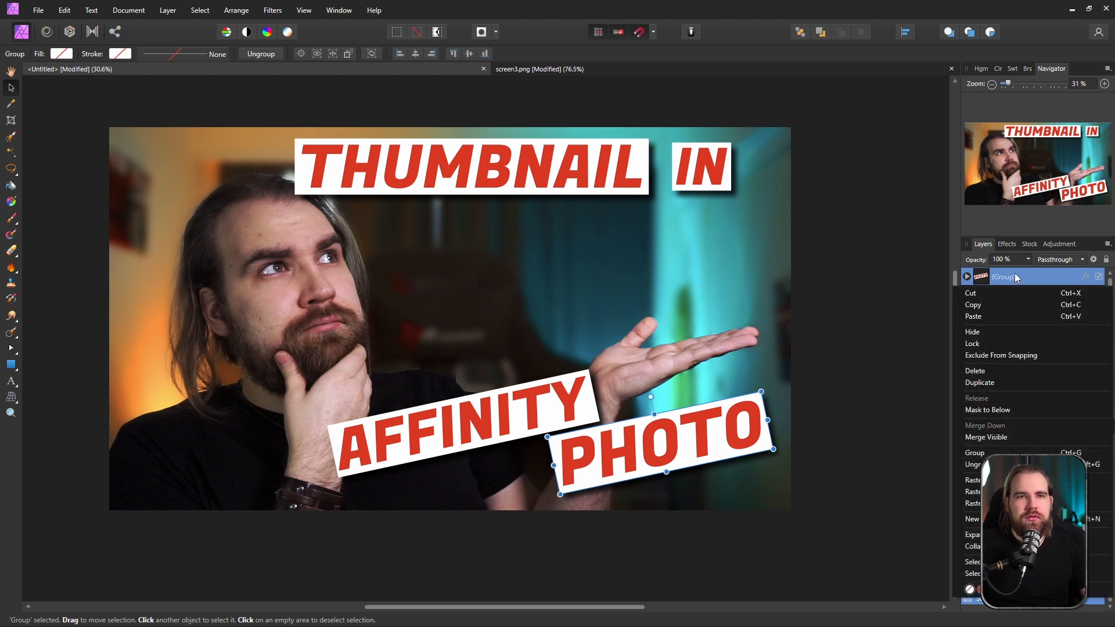
left_click(995, 437)
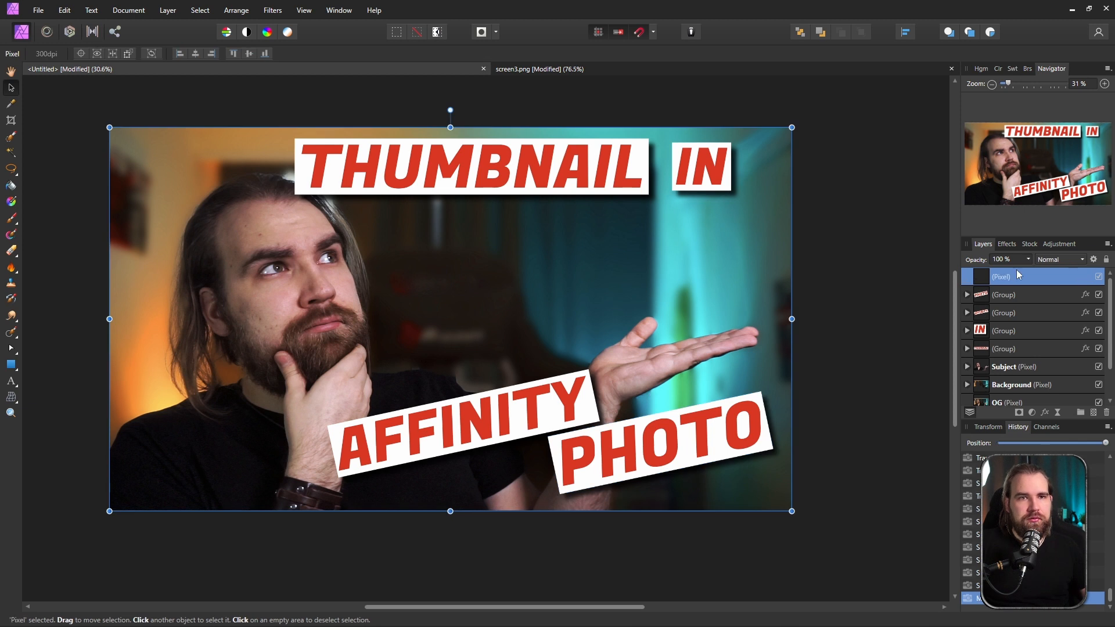
- Shrink the merged layer to a small thumbnail and place it just above the man's open hand
left_click_drag(791, 127, 388, 321)
left_click_drag(257, 428, 607, 284)
left_click_drag(739, 213, 694, 239)
left_click_drag(573, 316, 696, 275)
- Enlarge the Subject, Background and OG layers together toward the lower left, beyond the canvas edge
scroll(1027, 336, "down", 2)
left_click(1017, 332)
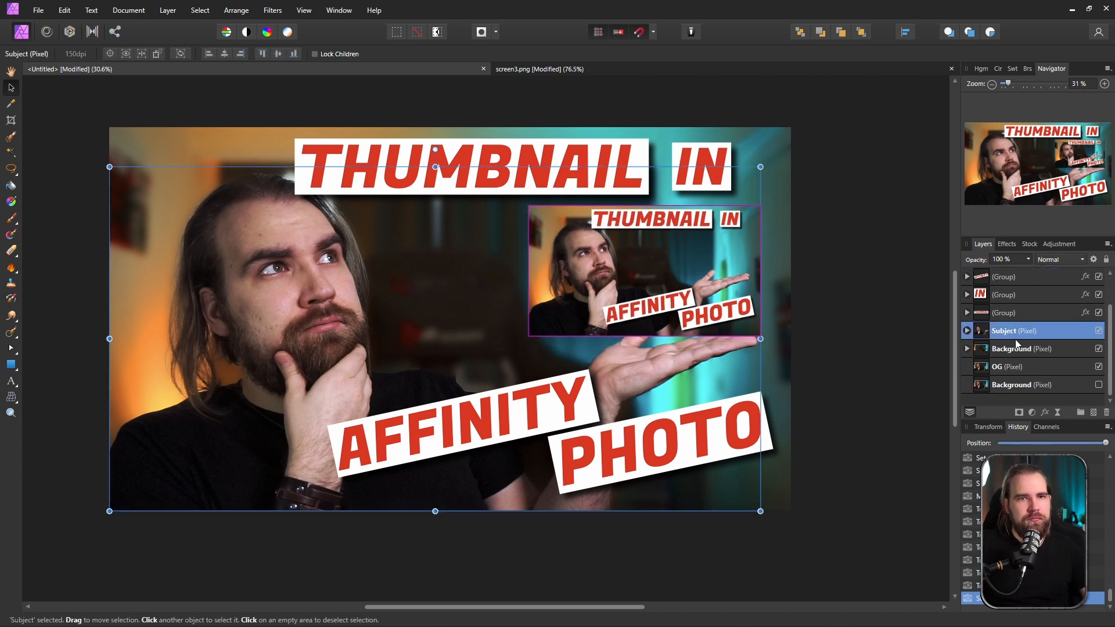
left_click(1017, 348, "shift")
left_click(1017, 367, "shift")
scroll(598, 356, "down", 2)
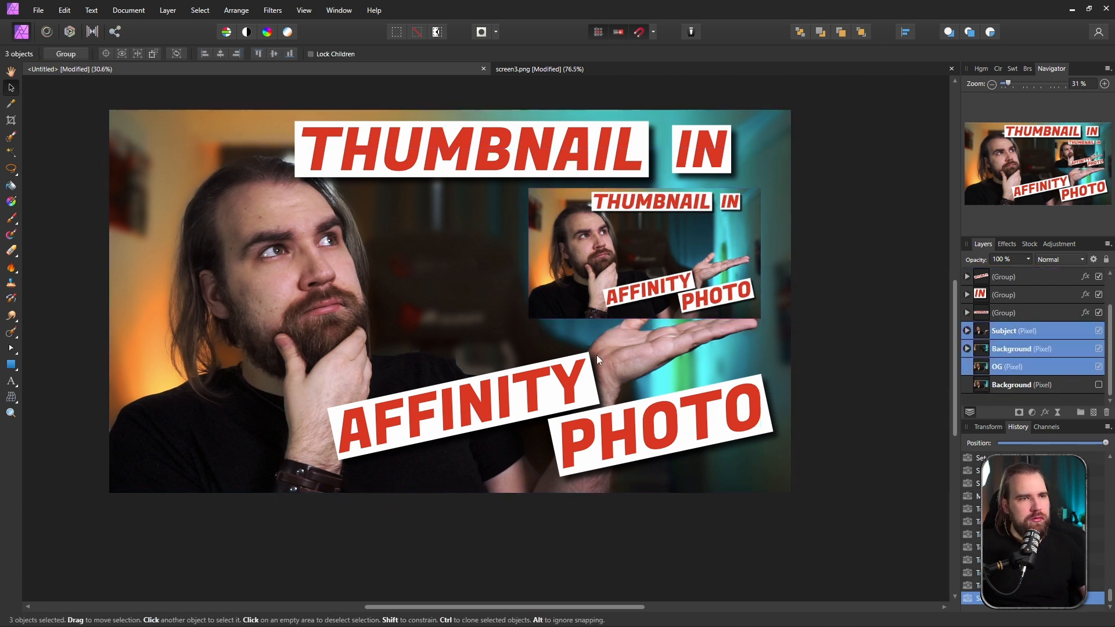
scroll(407, 363, "down", 1)
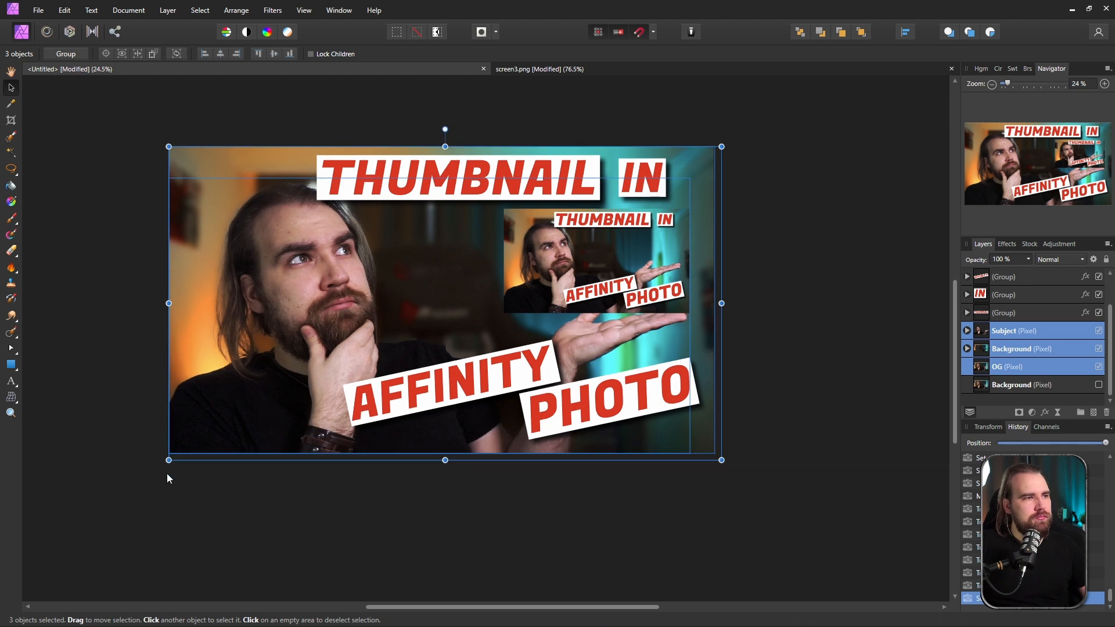
left_click_drag(166, 462, 113, 504)
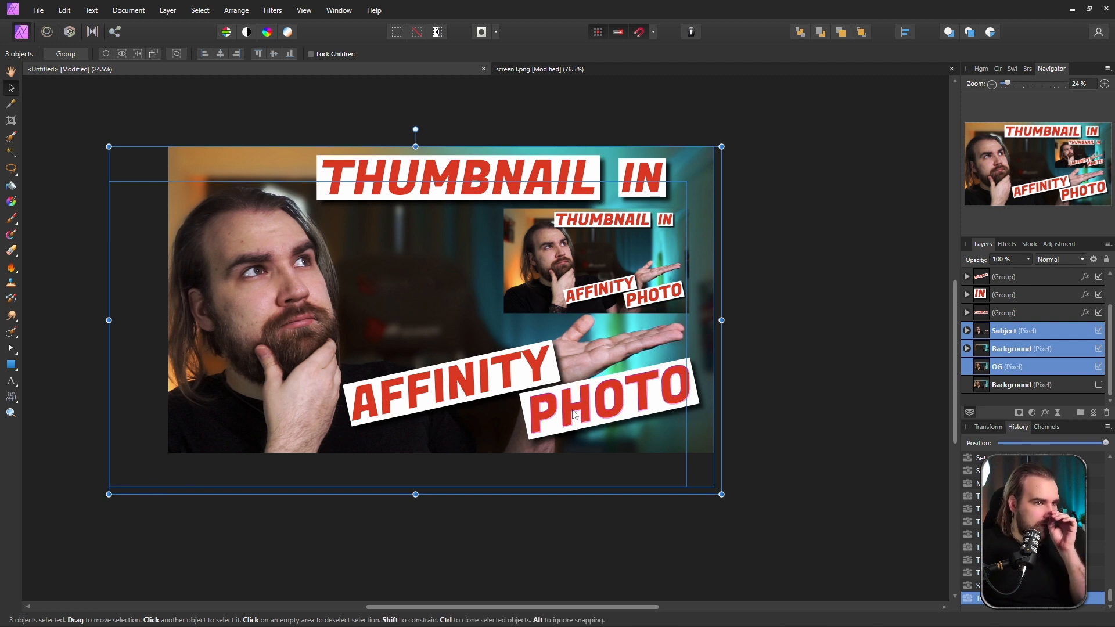
- Shift the AFFINITY and PHOTO groups to the left
scroll(1016, 314, "up", 2)
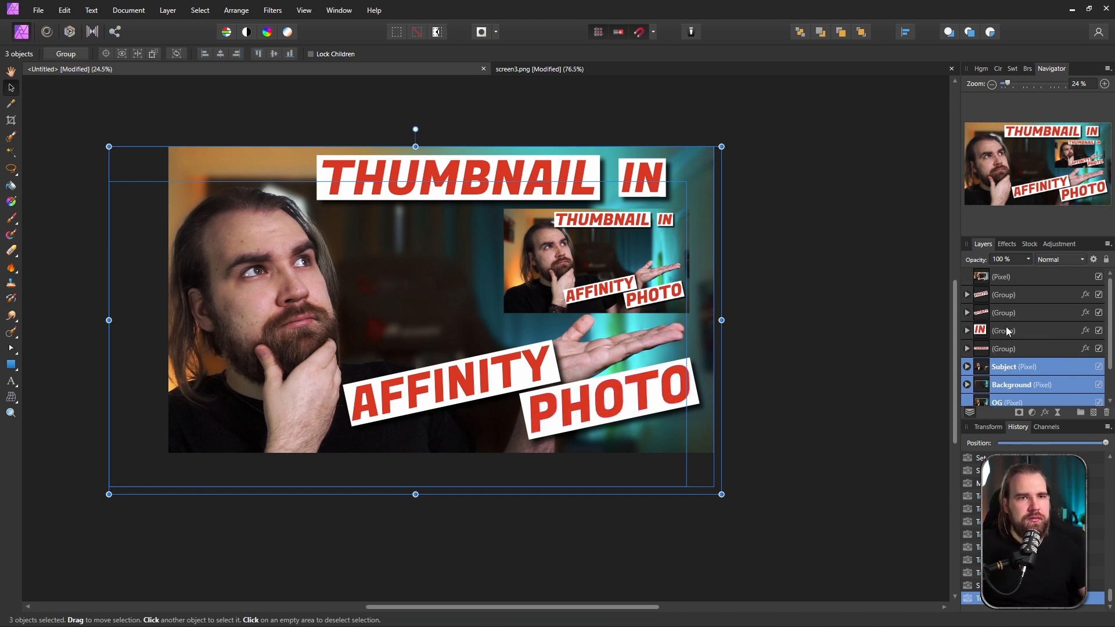
left_click(1008, 309)
left_click_drag(469, 381, 426, 387)
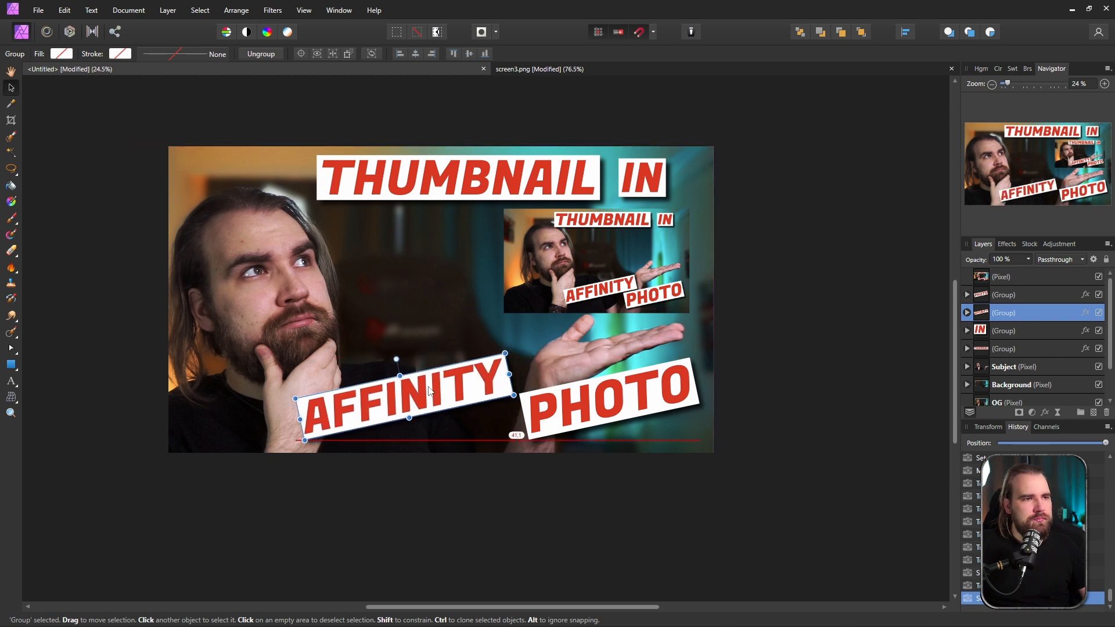
left_click(1006, 290)
- Move the miniature thumbnail left and enlarge it slightly so it sits between the top title and the open hand
left_click(1006, 281)
left_click_drag(576, 275, 537, 291)
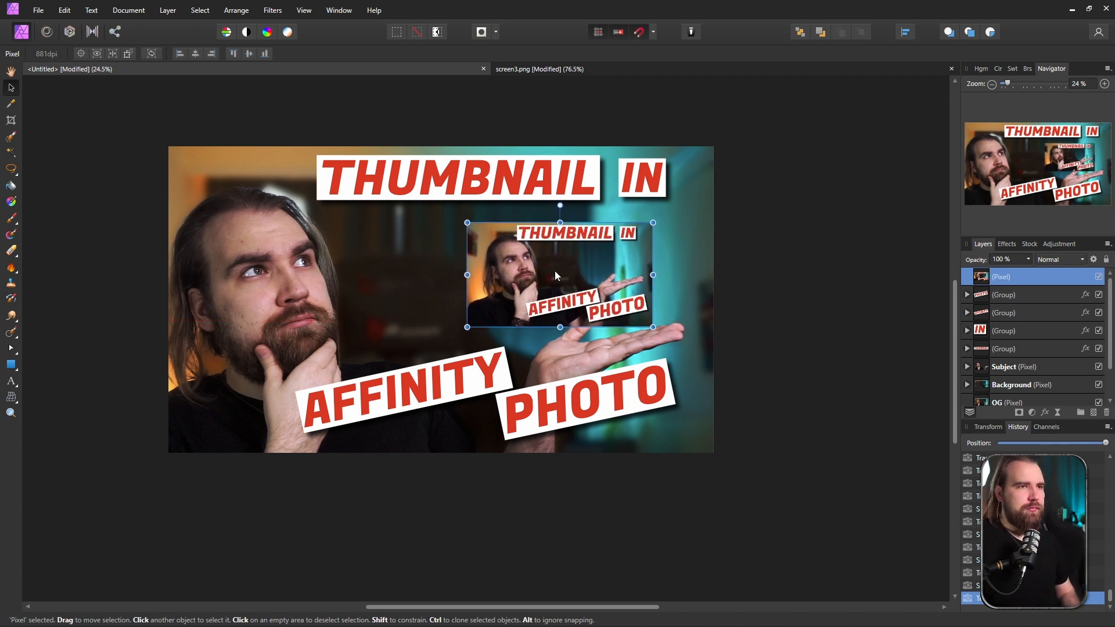
left_click_drag(558, 276, 601, 225)
left_click_drag(528, 258, 478, 317)
left_click_drag(582, 290, 573, 312)
- Add a white outline effect with a 32.5 px radius to the miniature thumbnail
left_click(1006, 244)
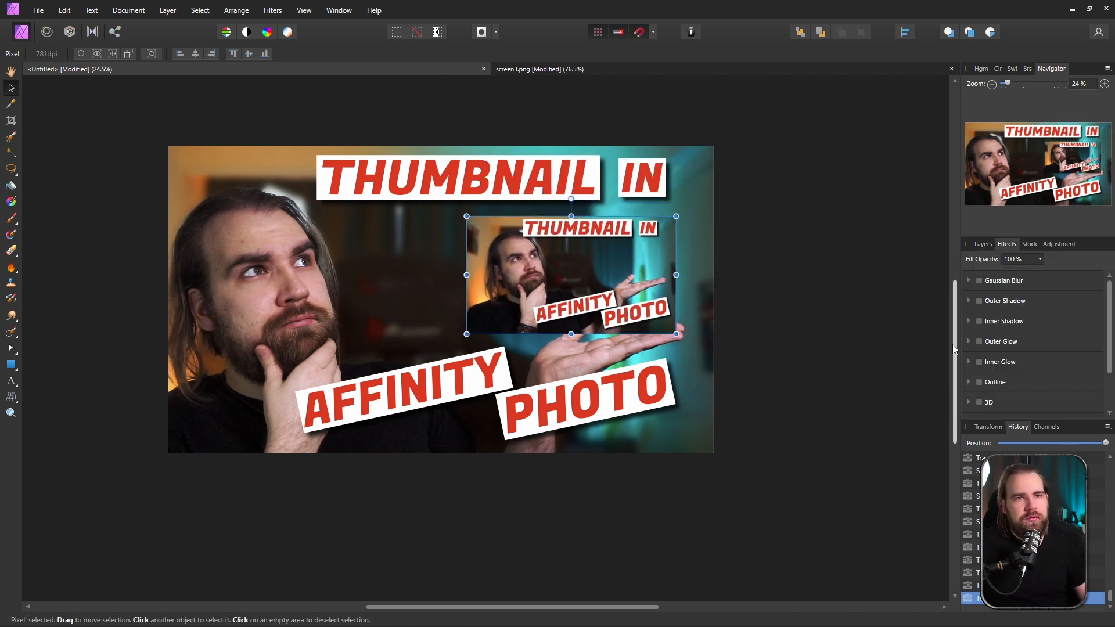
left_click(979, 355)
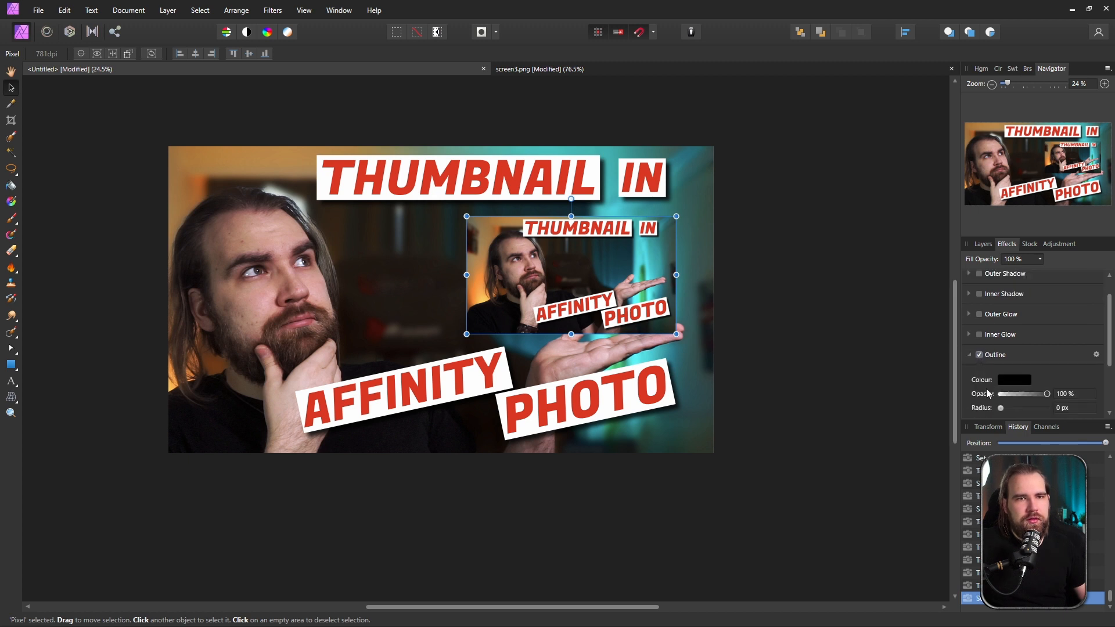
left_click(1015, 380)
left_click(952, 456)
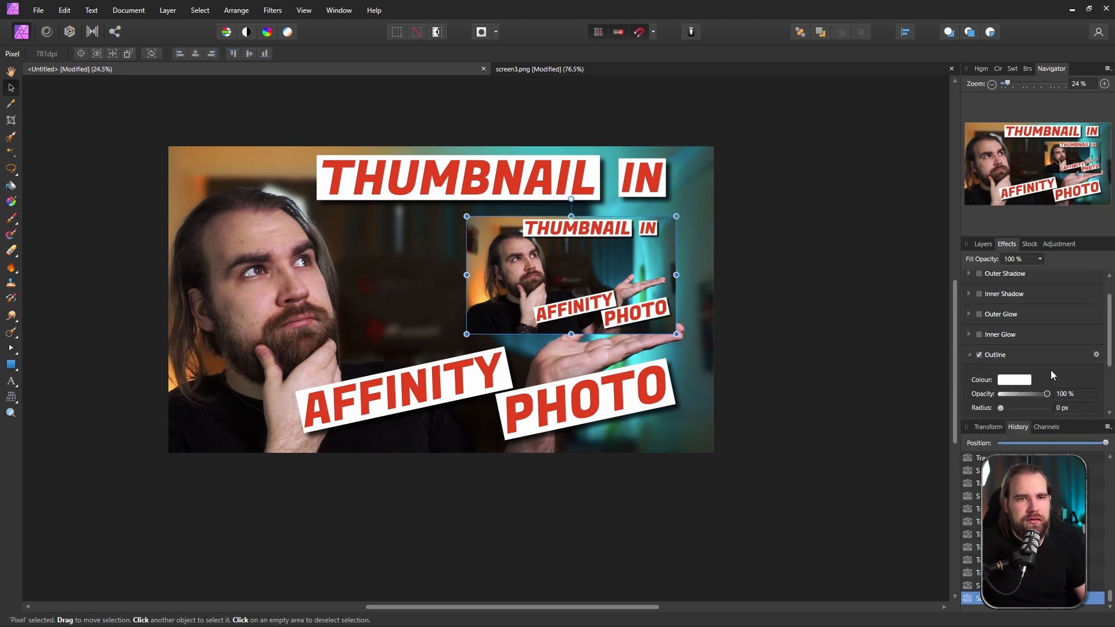
left_click_drag(1001, 408, 1031, 409)
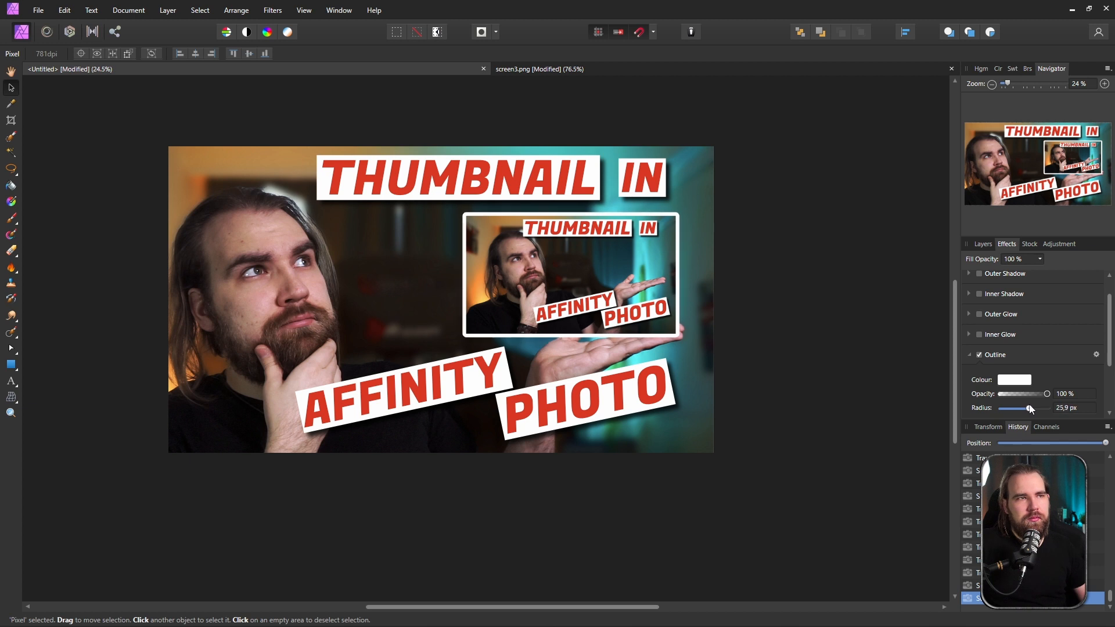
left_click_drag(1030, 408, 1033, 408)
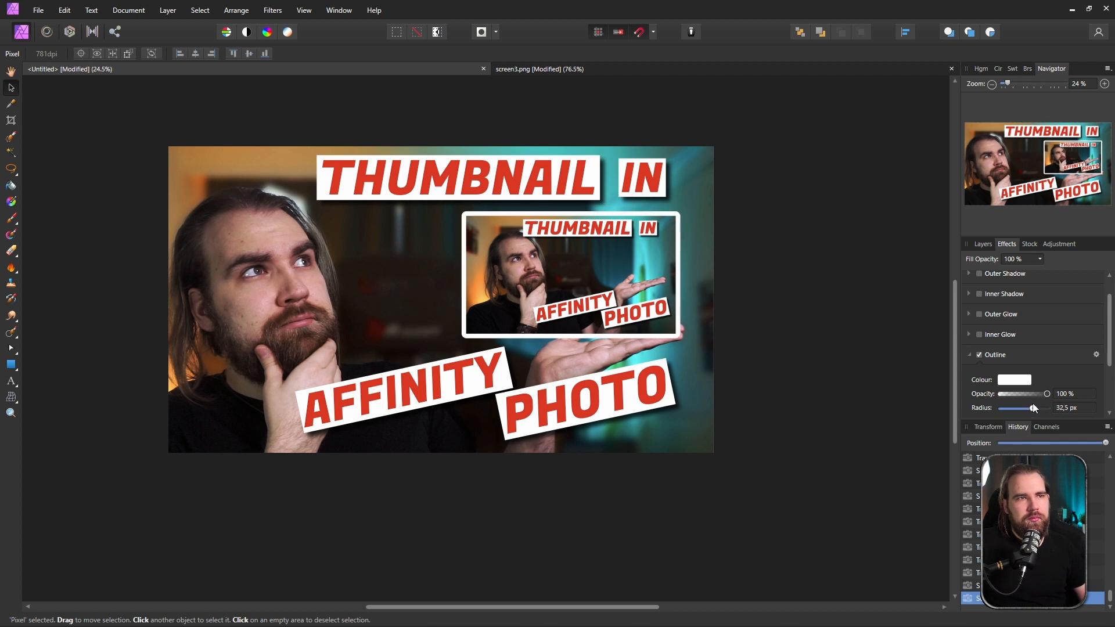
- Add an outer shadow to the miniature with 76% opacity, 30.3 px radius and 78 px offset
scroll(1001, 315, "up", 1)
left_click(978, 301)
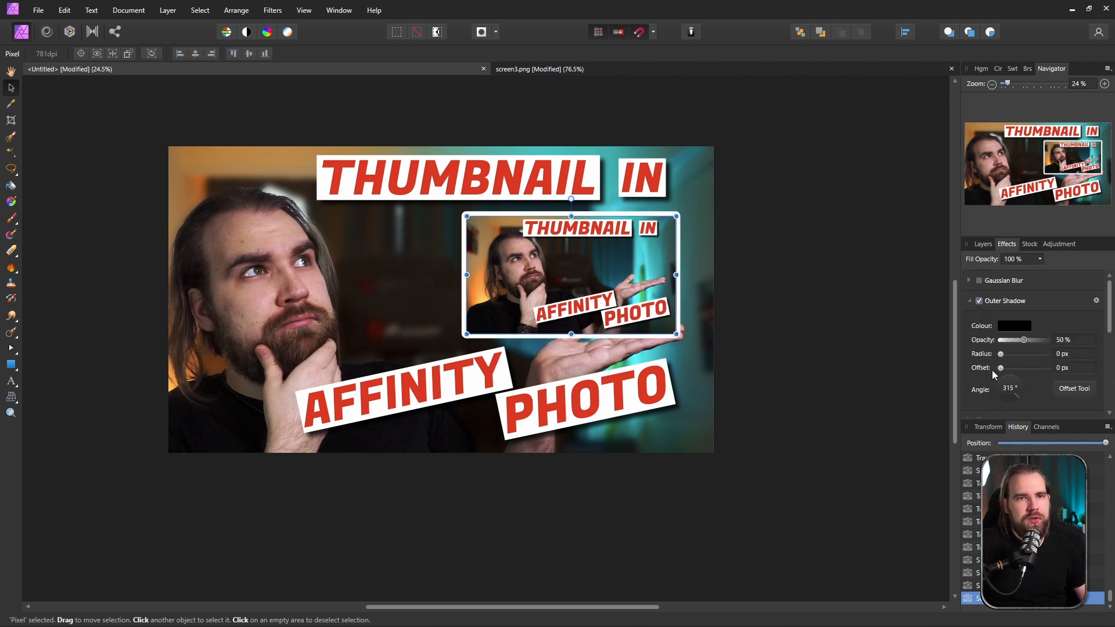
left_click_drag(1001, 369, 1031, 357)
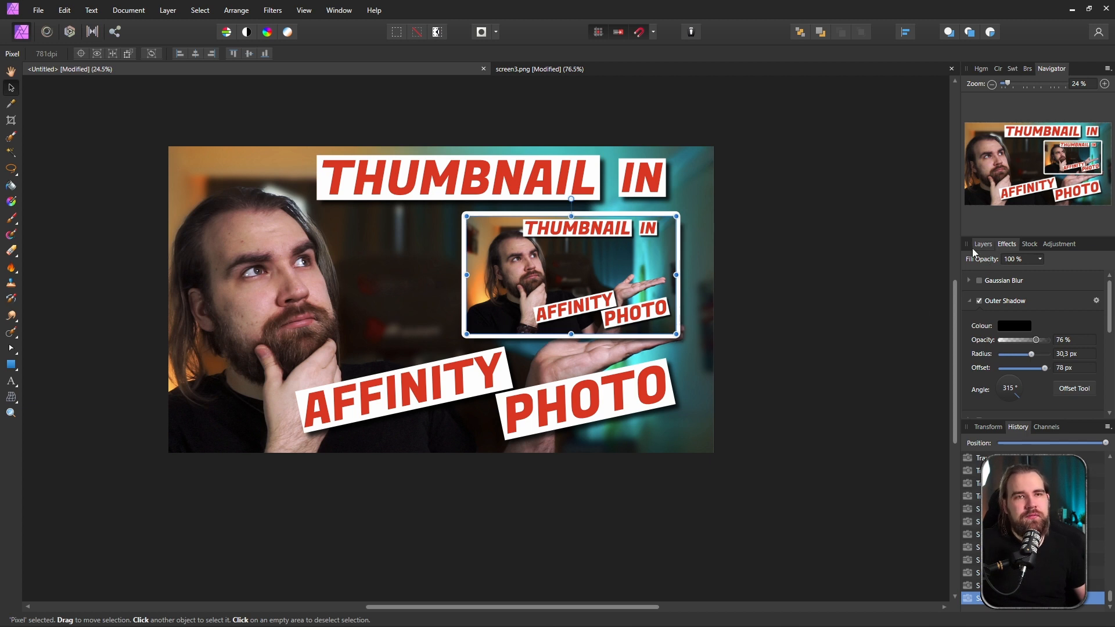
- Copy the framed miniature layer to the clipboard
left_click(982, 245)
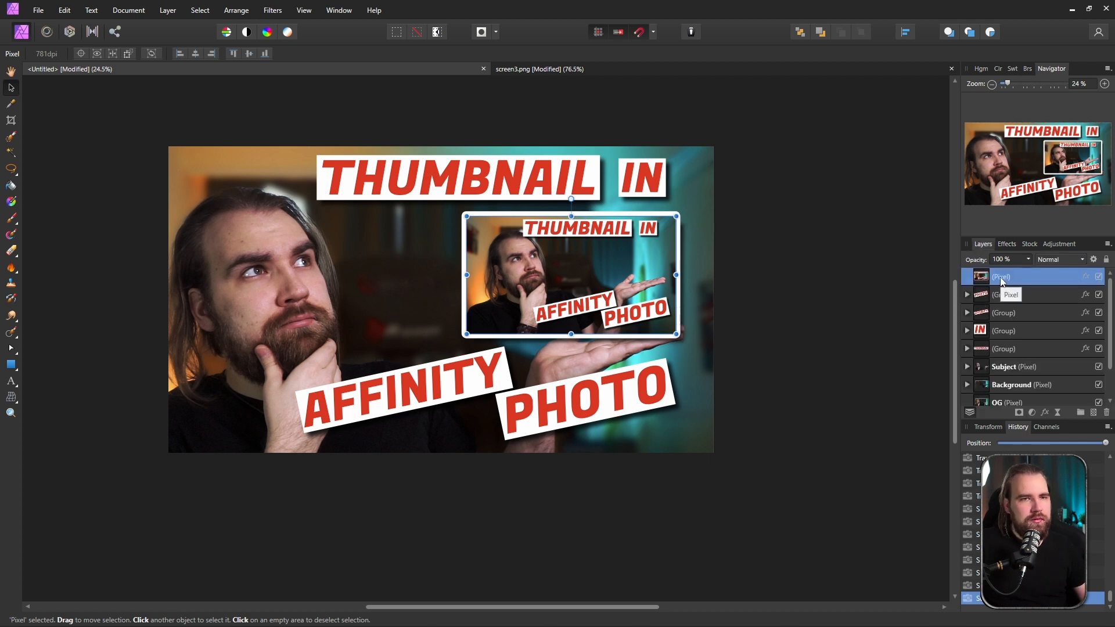
right_click(1000, 277)
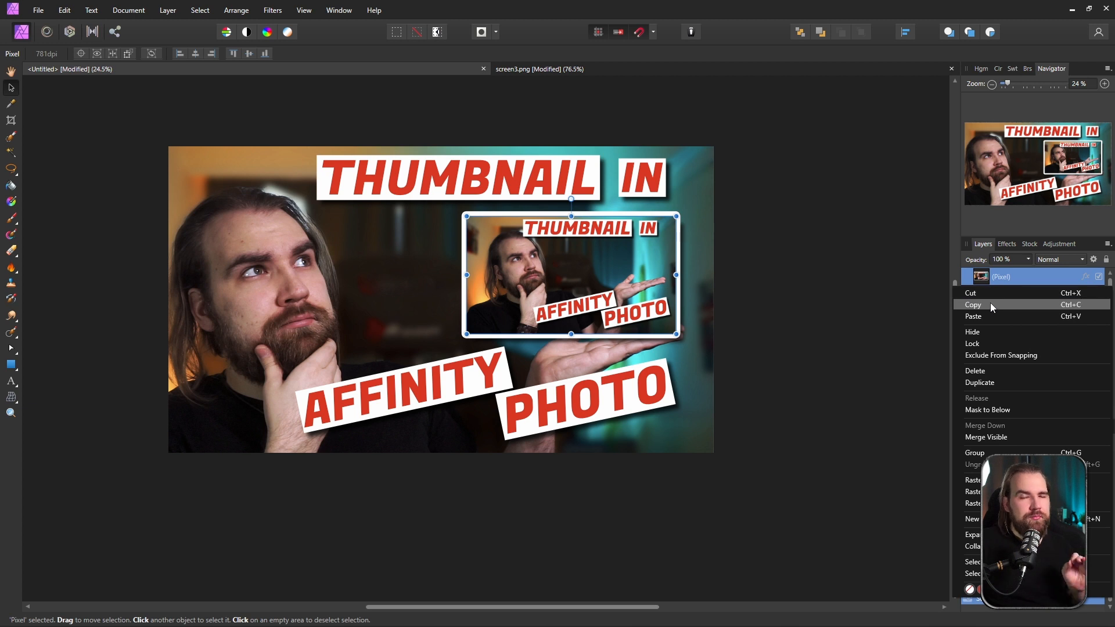
left_click(991, 304)
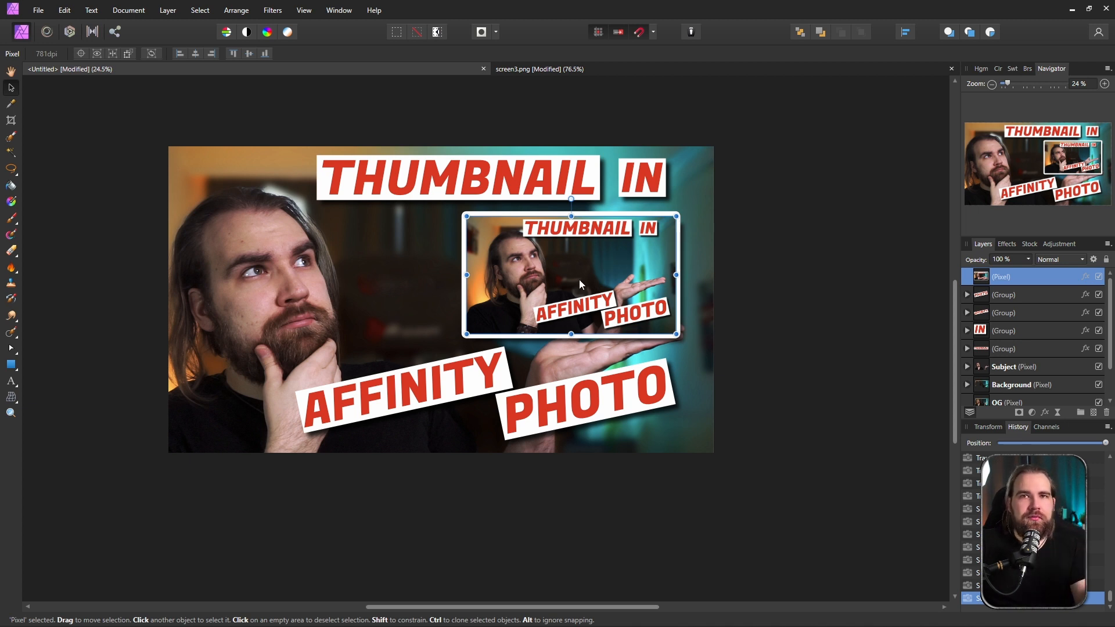
- Merge the visible layers into another pixel layer and shrink it over the existing miniature
right_click(1020, 276)
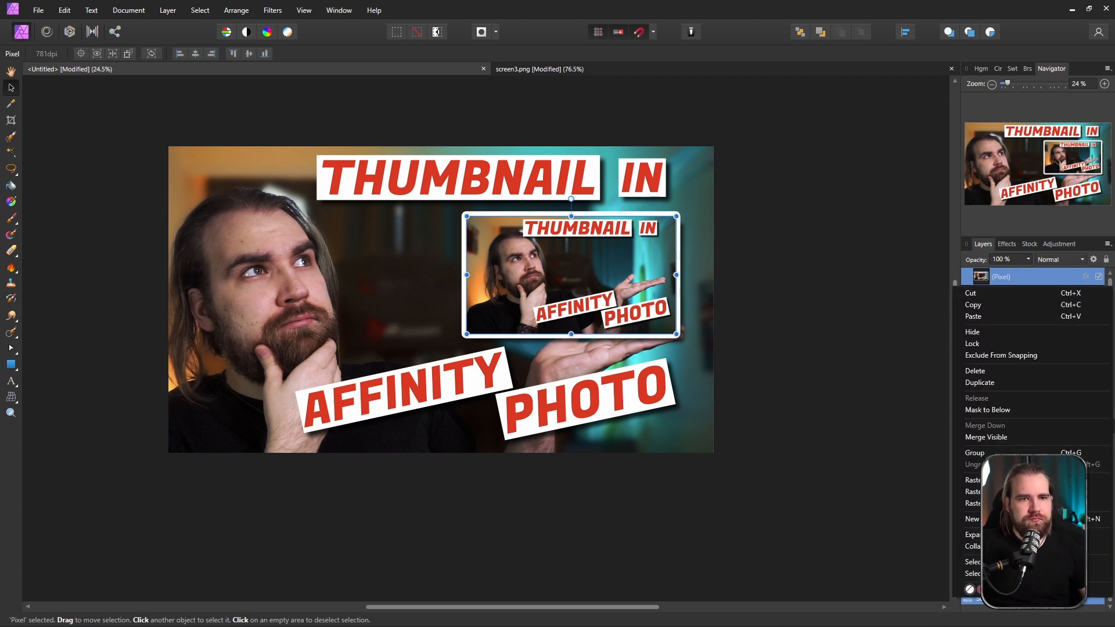
left_click(1001, 437)
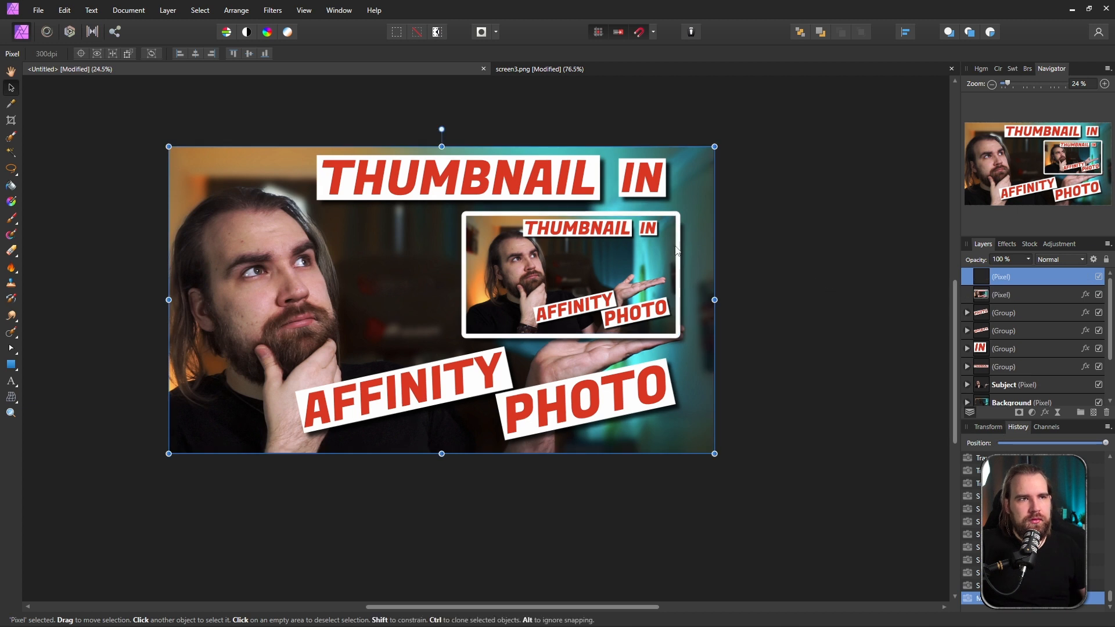
left_click_drag(715, 147, 367, 307)
left_click_drag(308, 415, 610, 281)
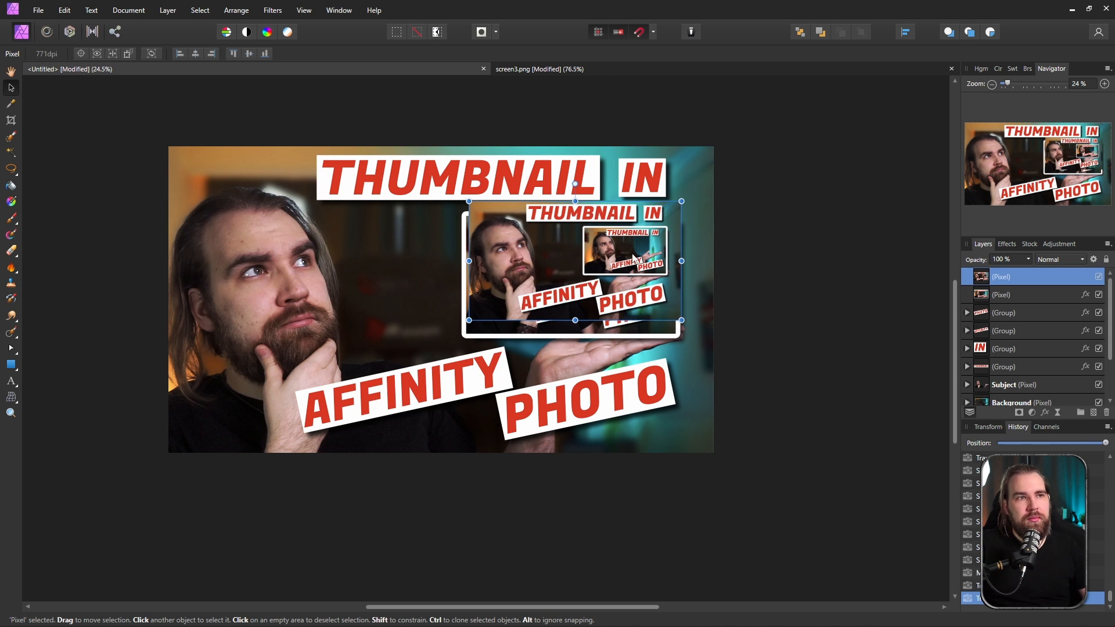
- Hide the older framed miniature and move the new one into its place above the hand
left_click(1018, 297)
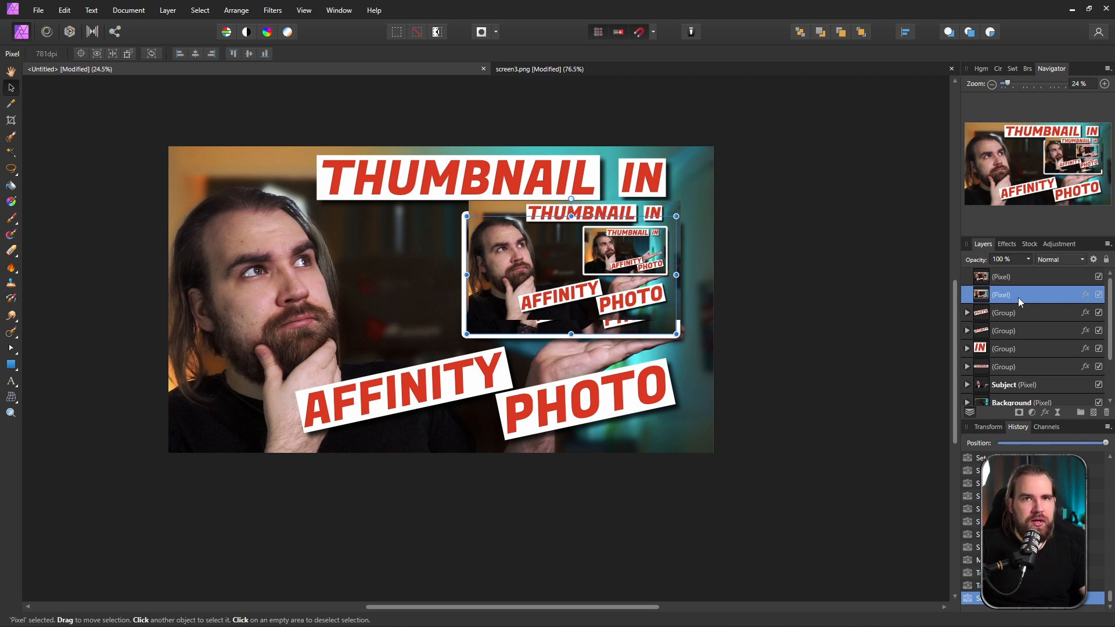
mouse_move(538, 261)
left_mouse_down()
mouse_move(530, 287)
mouse_move(539, 263)
mouse_move(498, 247)
mouse_move(531, 265)
left_mouse_up()
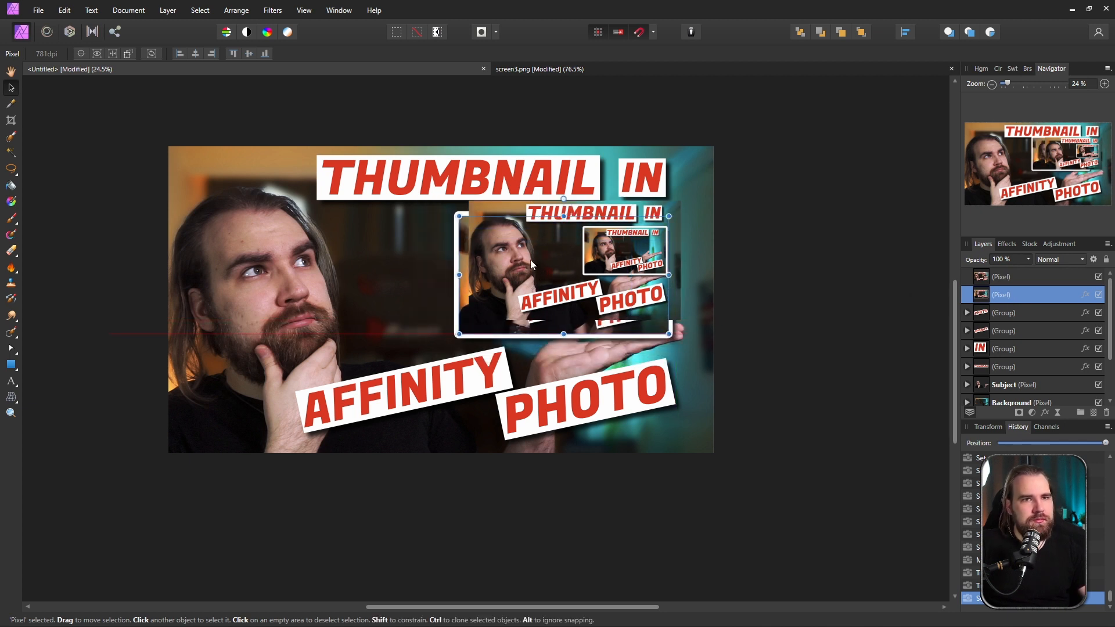
left_click(1099, 295)
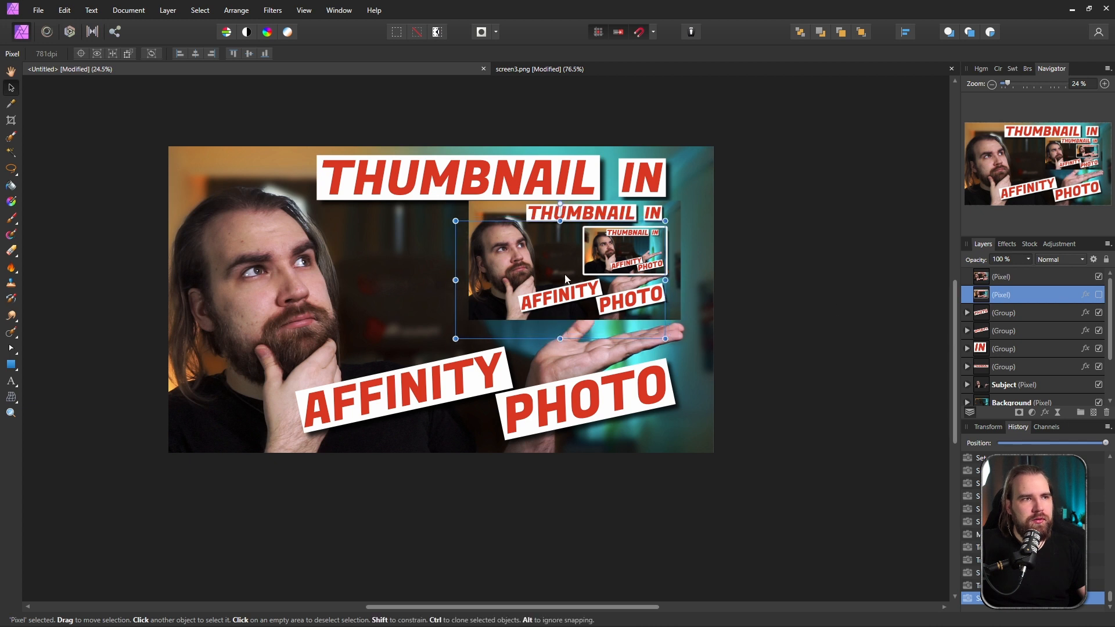
mouse_move(568, 263)
left_mouse_down()
mouse_move(539, 277)
mouse_move(556, 260)
left_mouse_up()
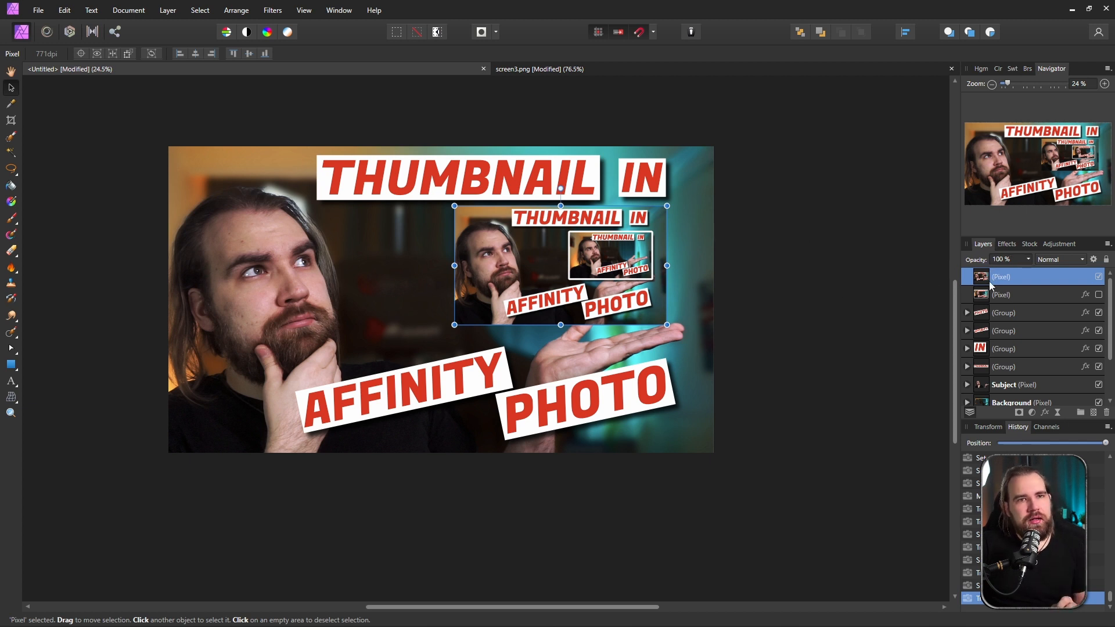
- Apply the copied frame and shadow effects to the new miniature, scale it to about 1354 × 762 px and reposition it above the hand
left_click(64, 12)
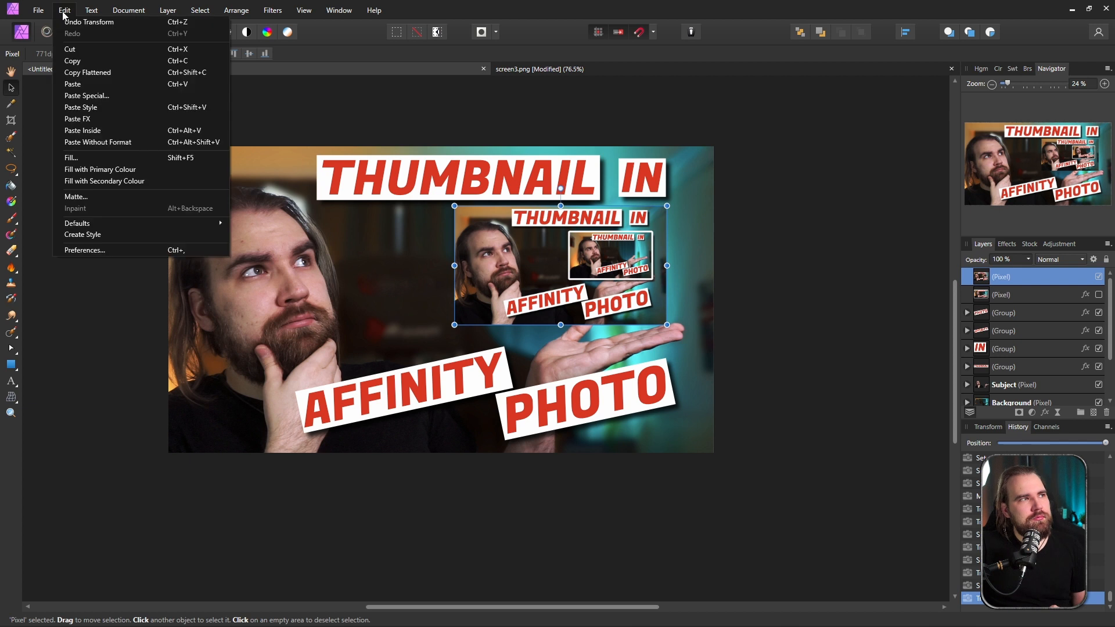
left_click(101, 120)
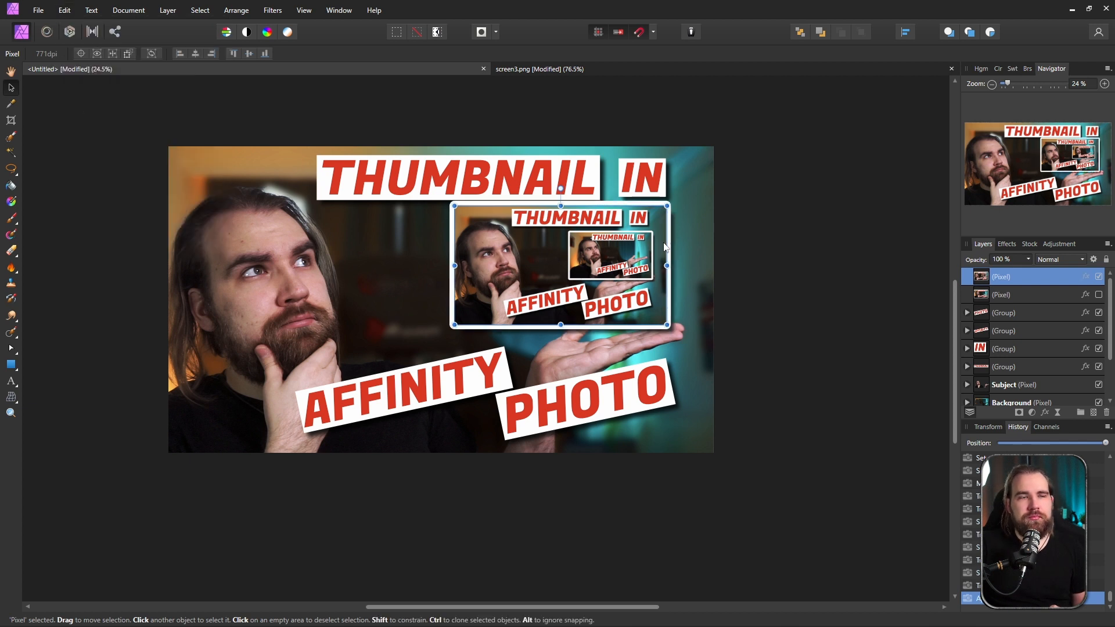
left_click_drag(667, 206, 647, 217)
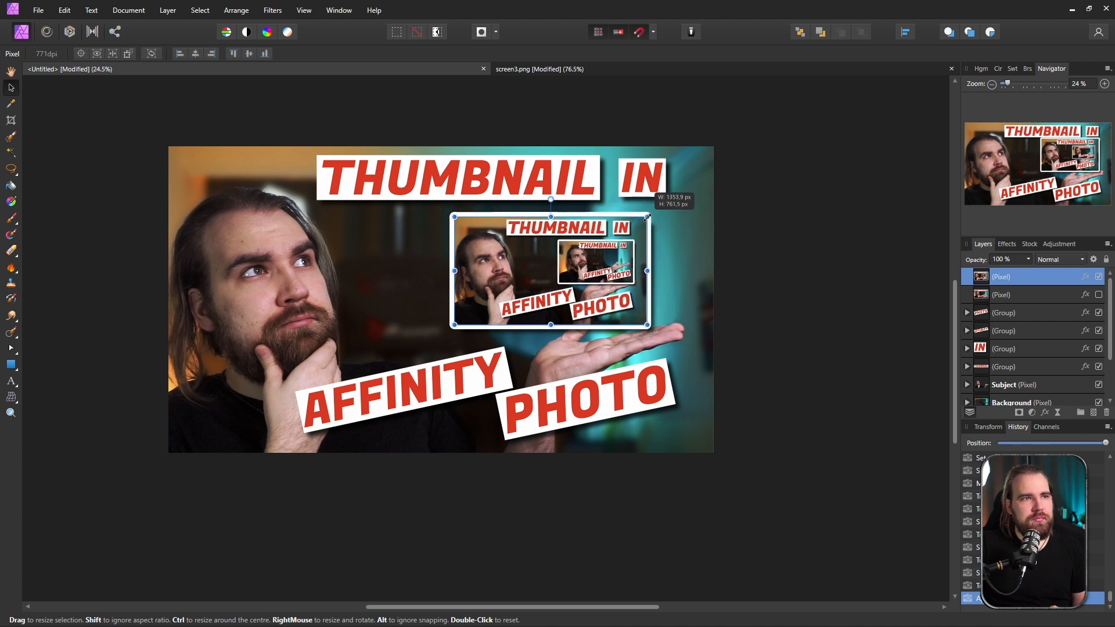
left_click_drag(562, 282, 588, 283)
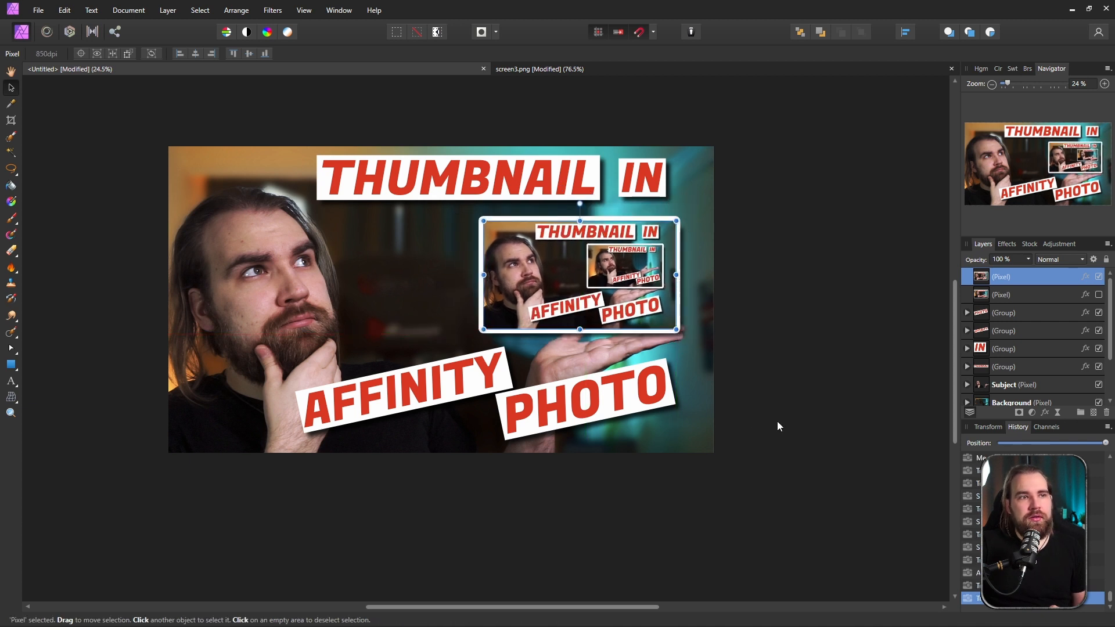
- Merge the visible layers into a new pixel layer and delete the two older miniature layers
right_click(1020, 285)
left_click(1001, 440)
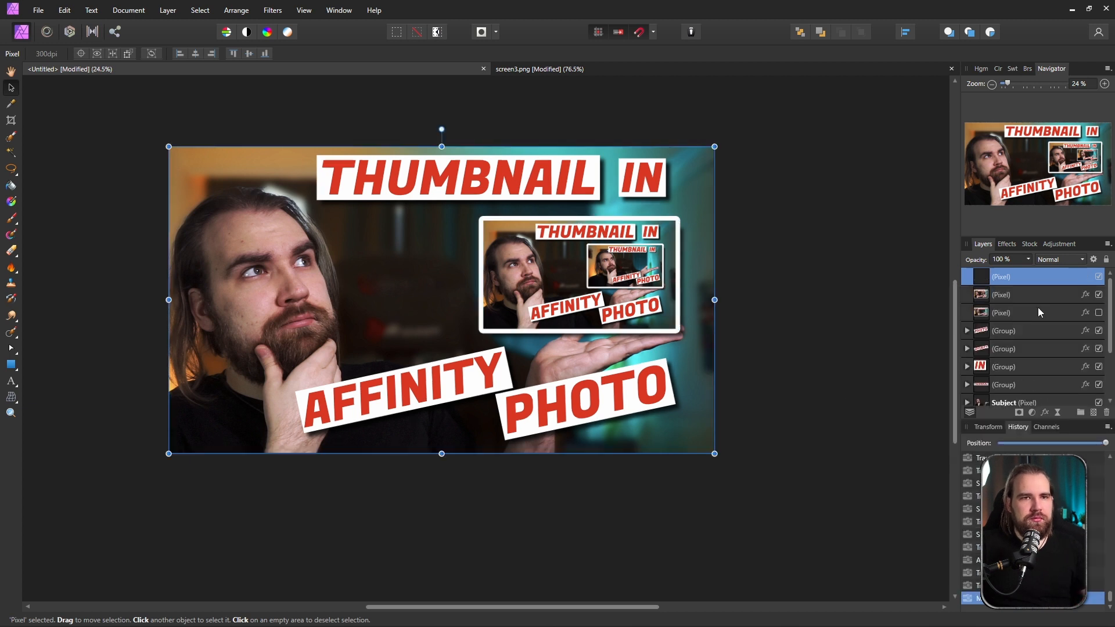
left_click(1031, 316)
key("Delete")
left_click(1005, 294)
key("Delete")
- Shrink the merged layer into a miniature above the hand and apply the copied frame and shadow effects to it
left_click(1004, 279)
left_click_drag(713, 146, 343, 355)
left_click_drag(269, 418, 603, 271)
left_click_drag(501, 306, 479, 319)
mouse_move(572, 273)
left_mouse_down()
mouse_move(572, 298)
mouse_move(584, 273)
left_mouse_up()
left_click(64, 10)
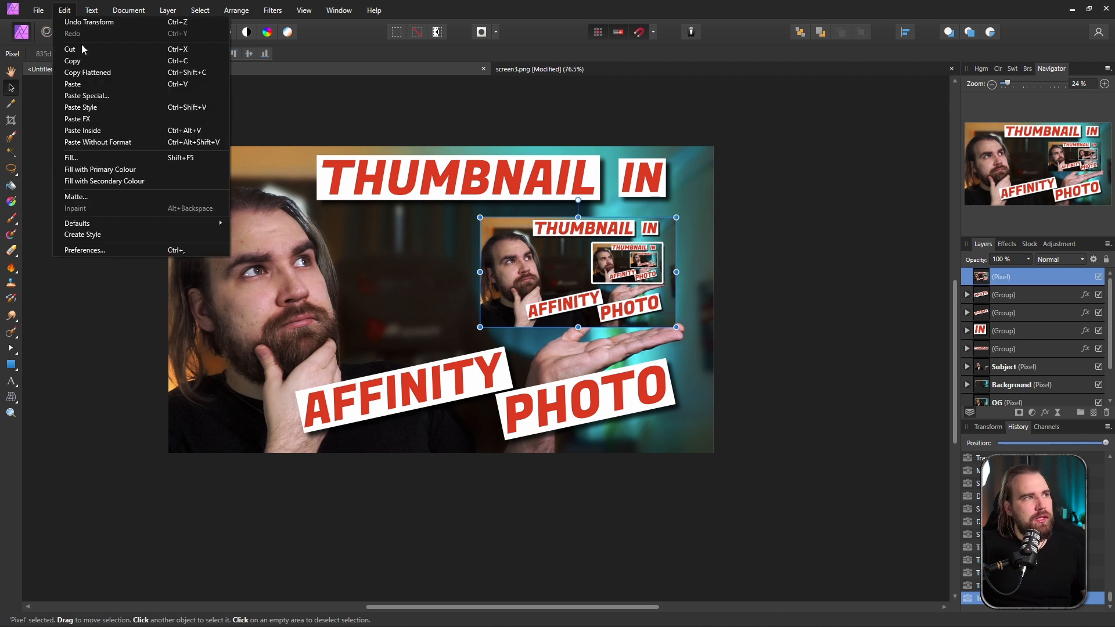
left_click(78, 119)
- Create another merged layer from everything visible and remove the previous miniature beneath it
right_click(1020, 284)
left_click(1000, 440)
left_click(1036, 293)
key("Delete")
- Scale the full-size merged layer down to miniature size and place it above the open hand
left_click(1028, 279)
left_click_drag(714, 146, 385, 331)
left_click_drag(314, 383, 605, 256)
left_click_drag(677, 204, 655, 216)
left_click_drag(587, 288, 614, 290)
- Paste the copied frame and shadow effects onto the newest miniature and tilt it slightly counterclockwise above the palm
left_click(43, 10)
mouse_move(63, 11)
left_click(77, 119)
left_click_drag(585, 203, 580, 204)
left_click_drag(595, 287, 585, 287)
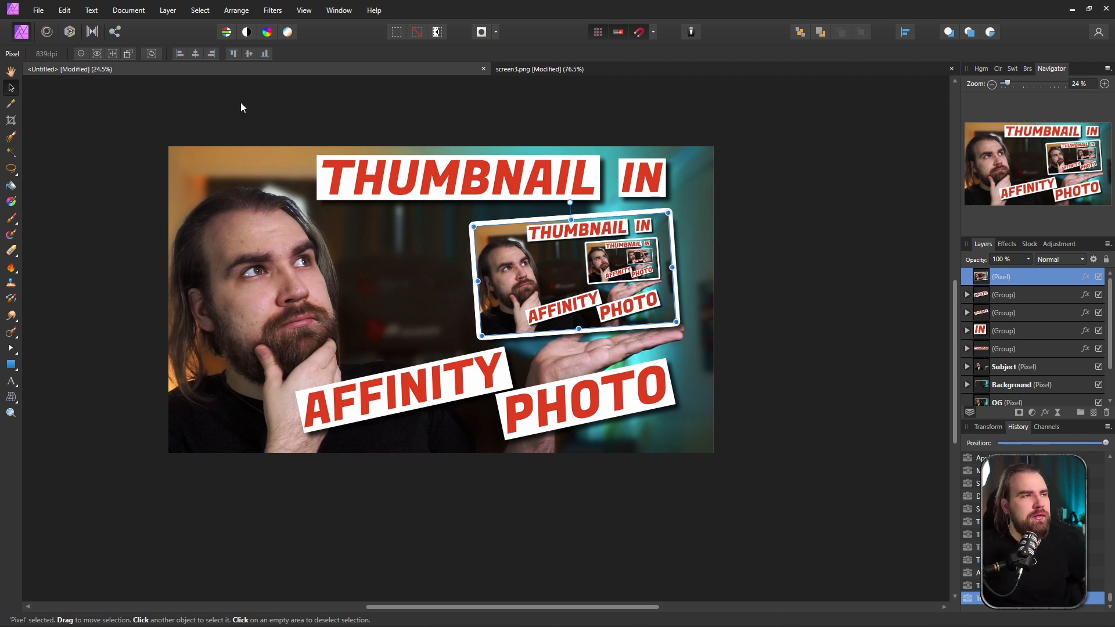
- Save the project as THUMBNAIL3 in the Thumbnail folder in Affinity file format
left_click(39, 10)
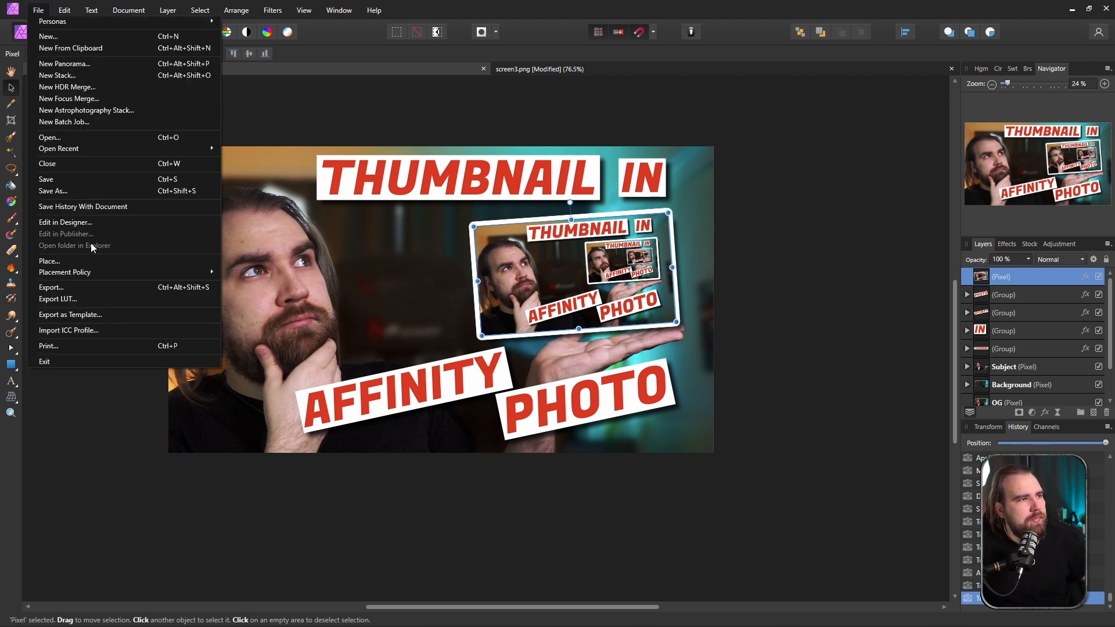
left_click(76, 190)
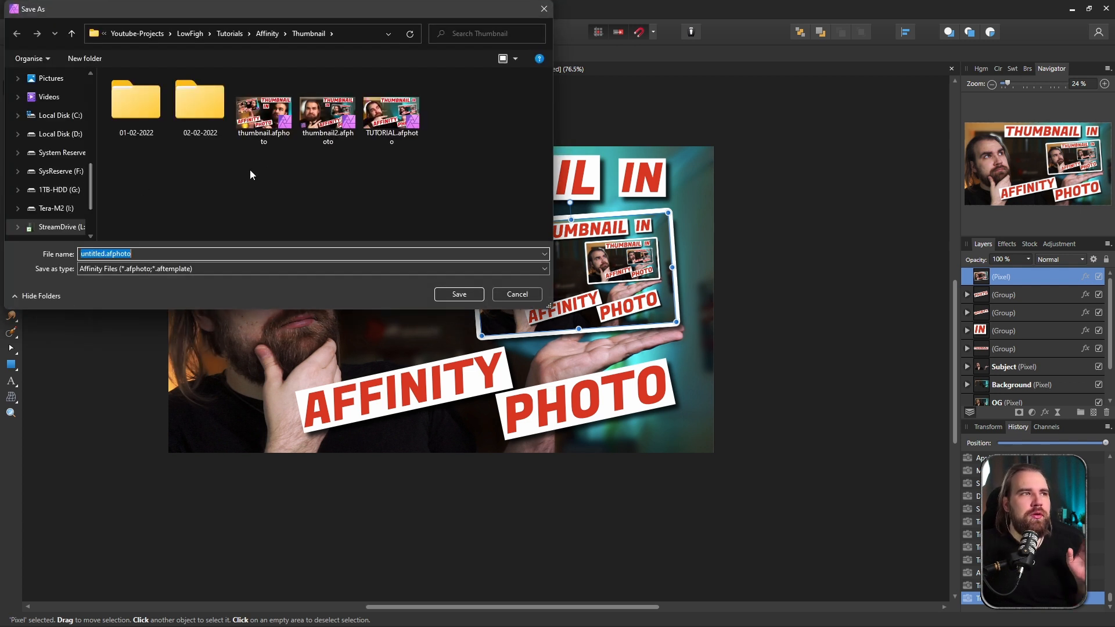
type("THUMBNAIL")
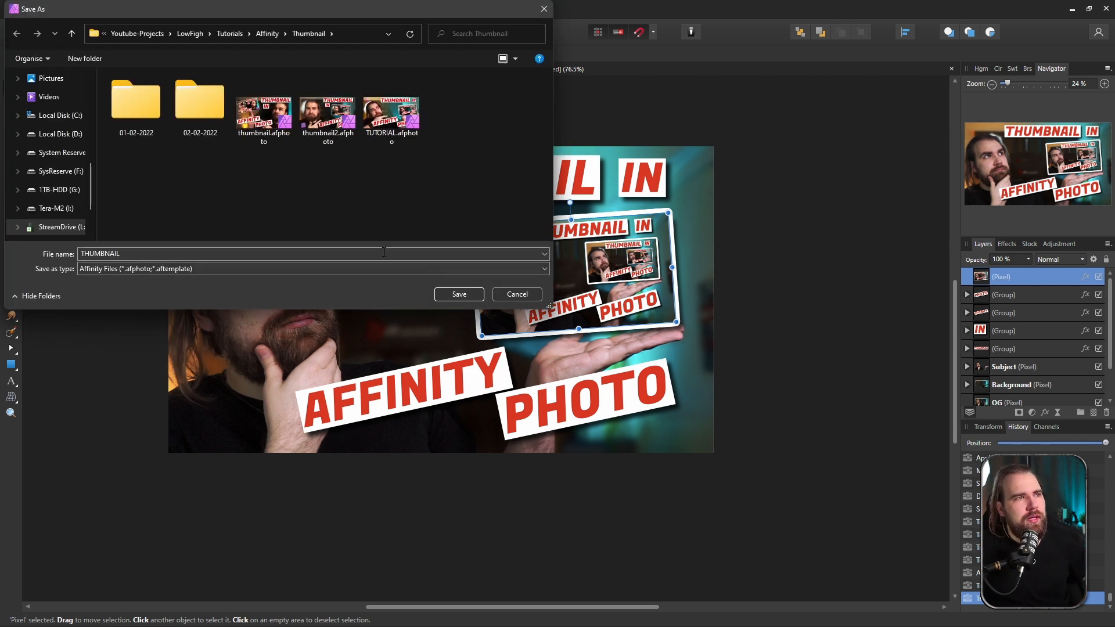
double_click(133, 256)
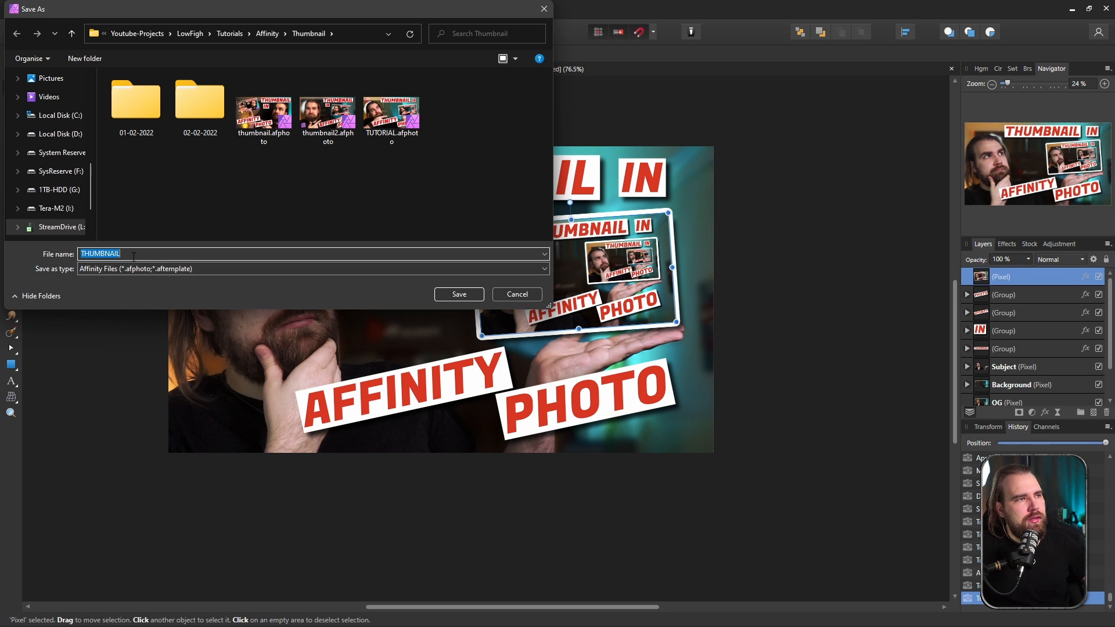
left_click(182, 253)
type("3")
left_click(448, 292)
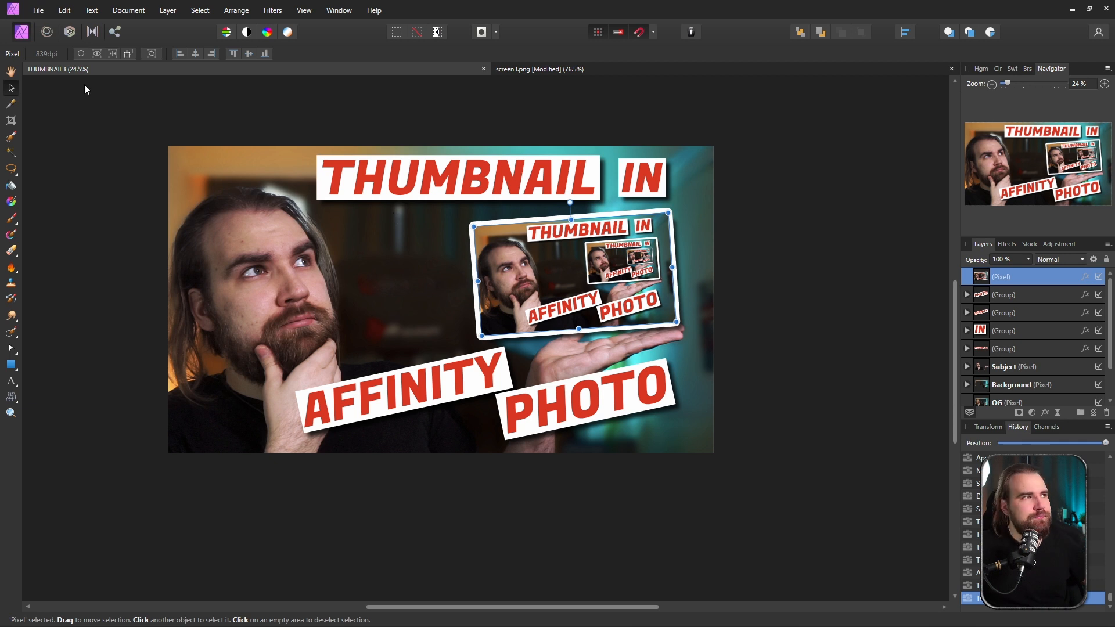
- Export the whole document as THUMBNAIL3.jpg, a 3840 × 2160 px JPEG at quality 85, and save the project
left_click(33, 18)
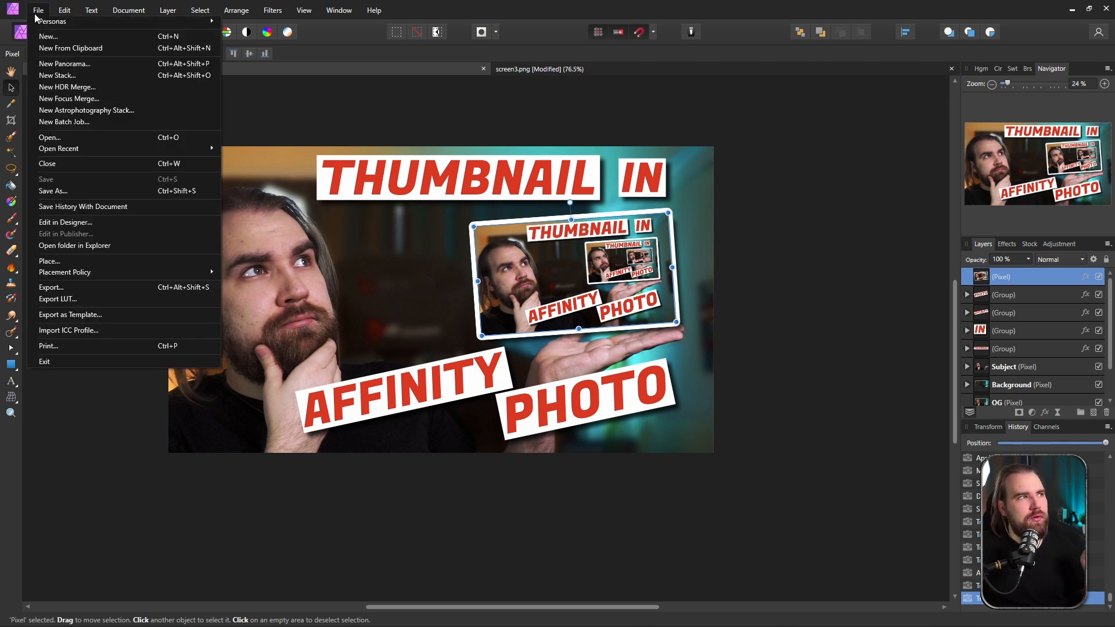
left_click(77, 289)
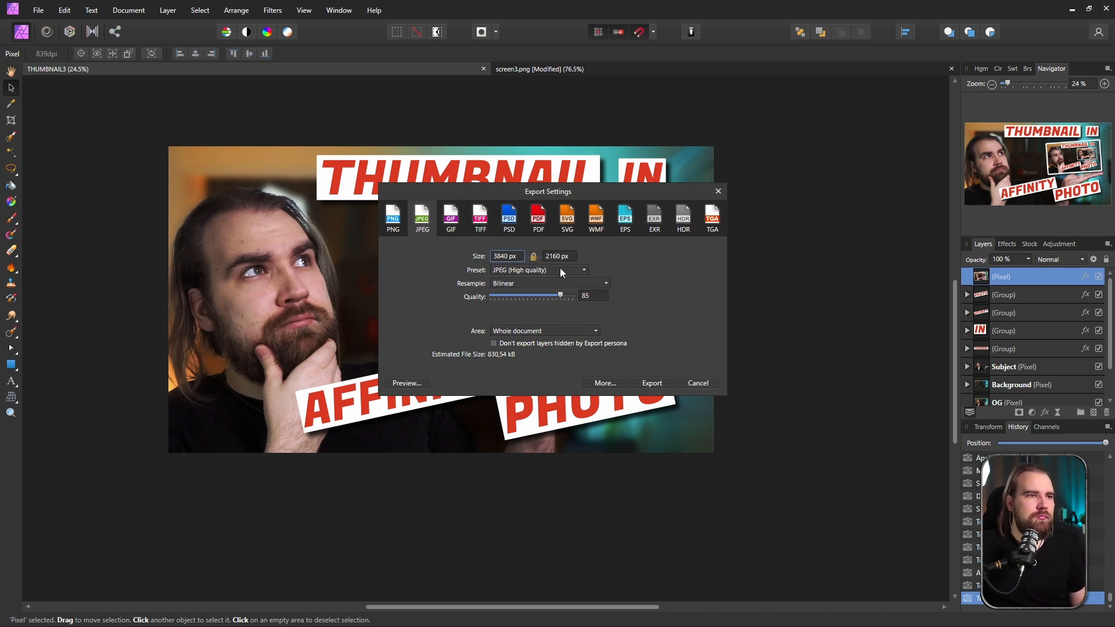
mouse_move(560, 295)
left_mouse_down()
mouse_move(594, 295)
mouse_move(573, 296)
left_mouse_up()
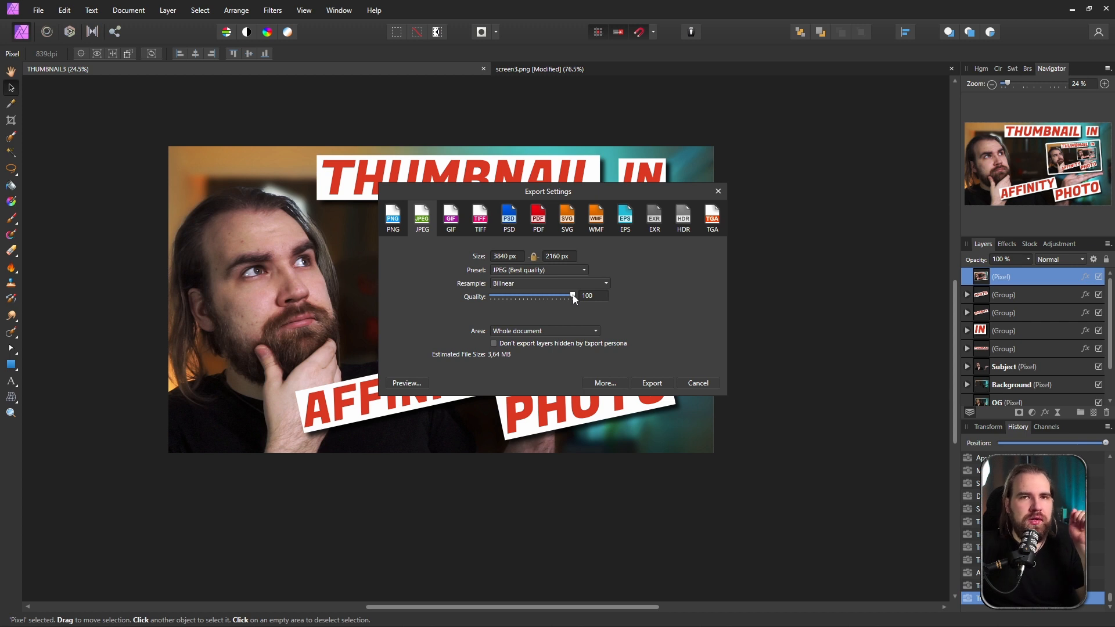
left_click_drag(574, 298, 565, 299)
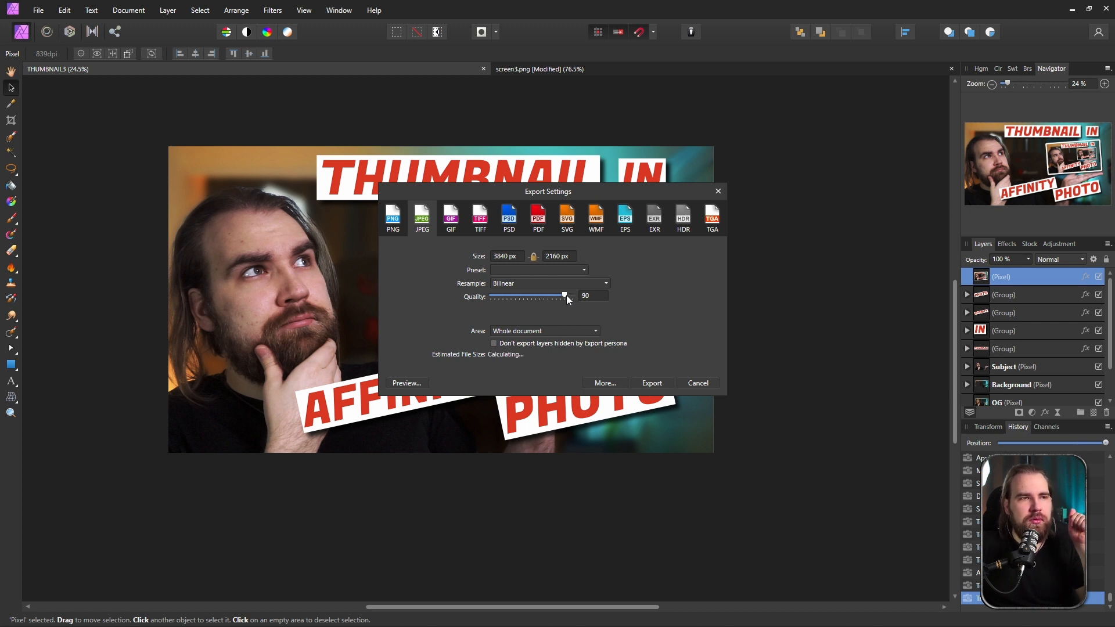
left_click_drag(562, 295, 561, 295)
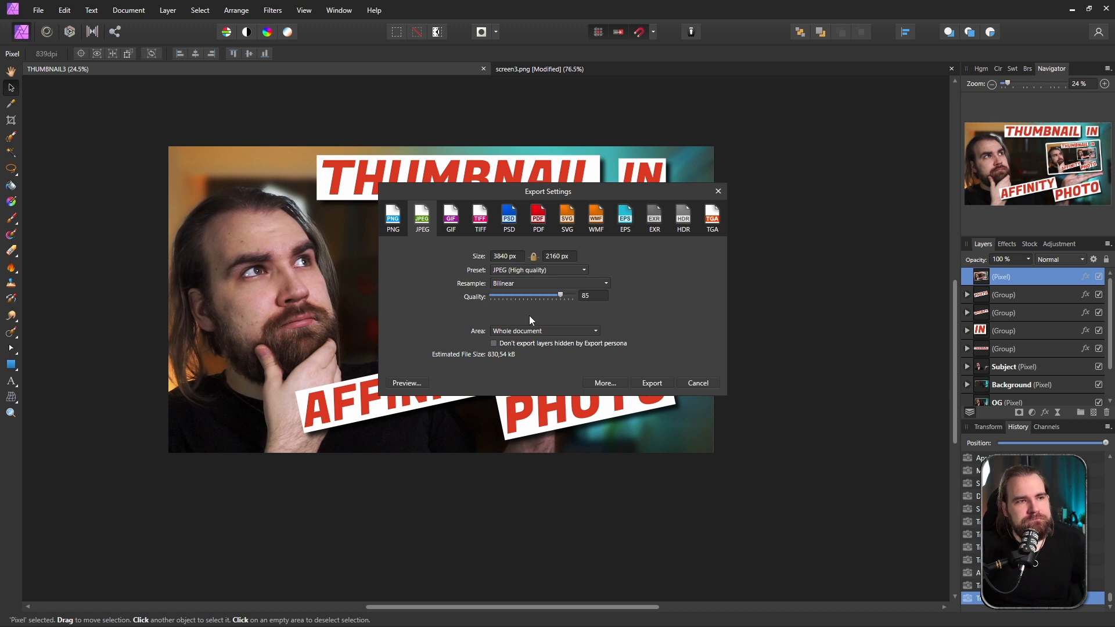
left_click(652, 383)
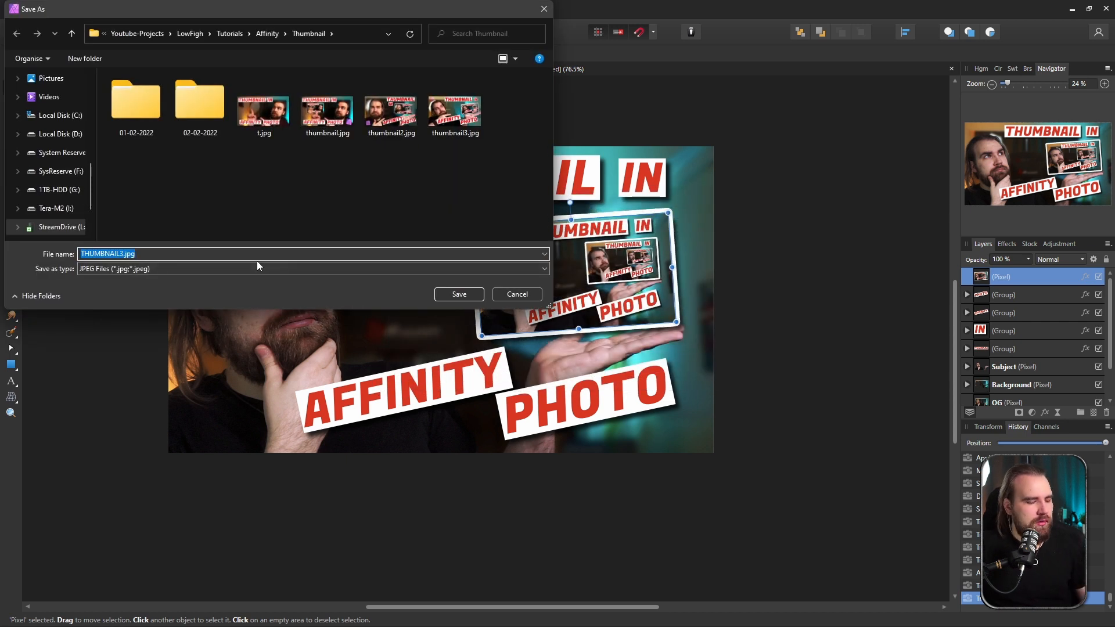
key("Return")
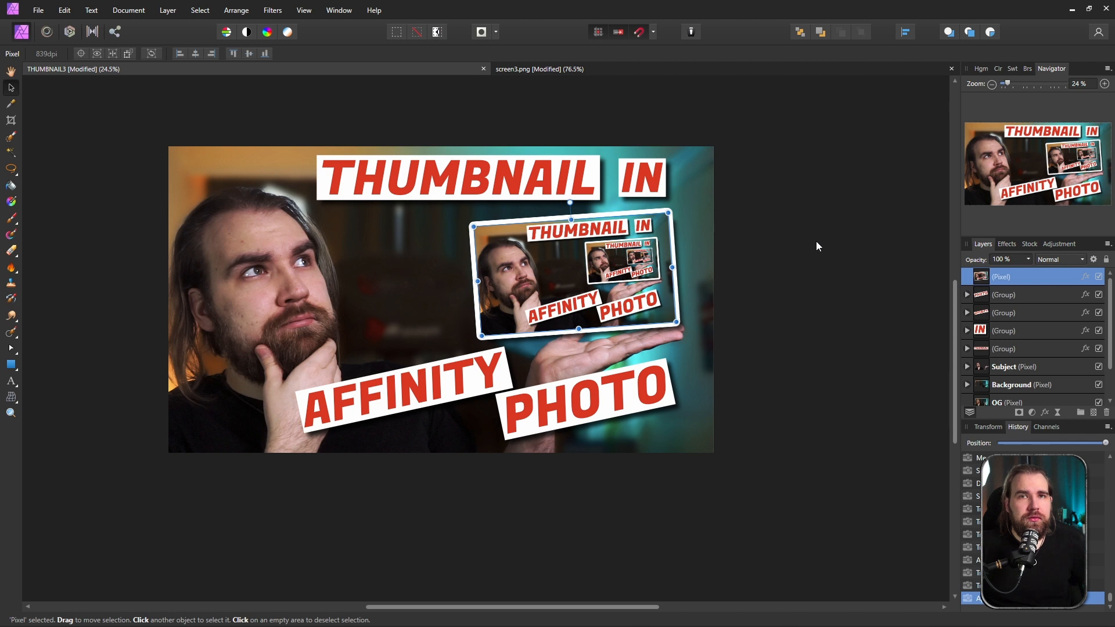
left_click(38, 10)
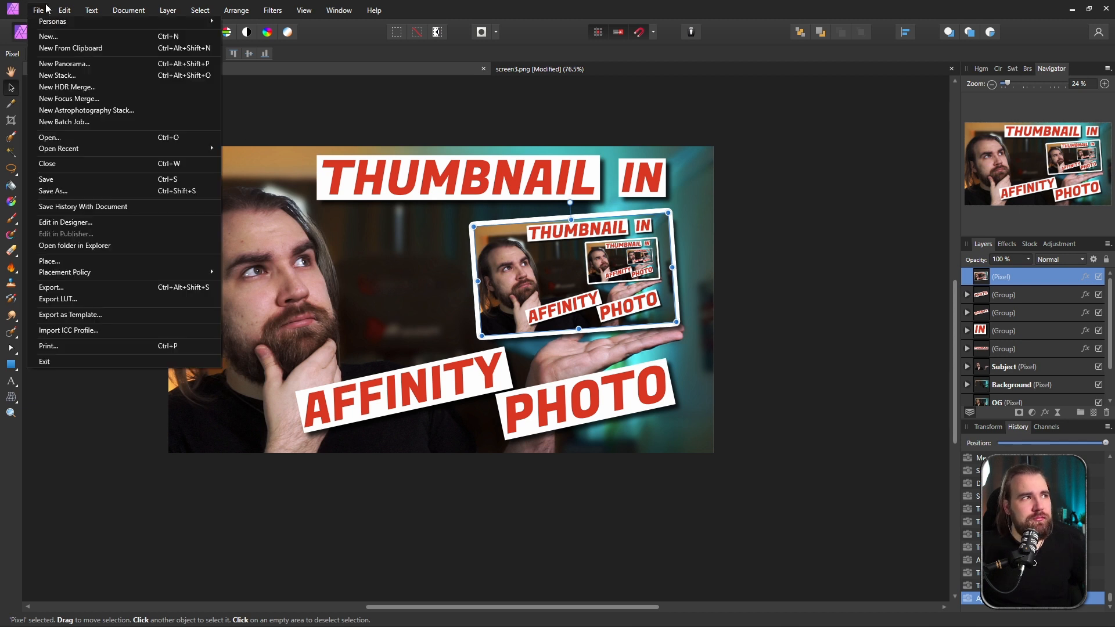
left_click(56, 180)
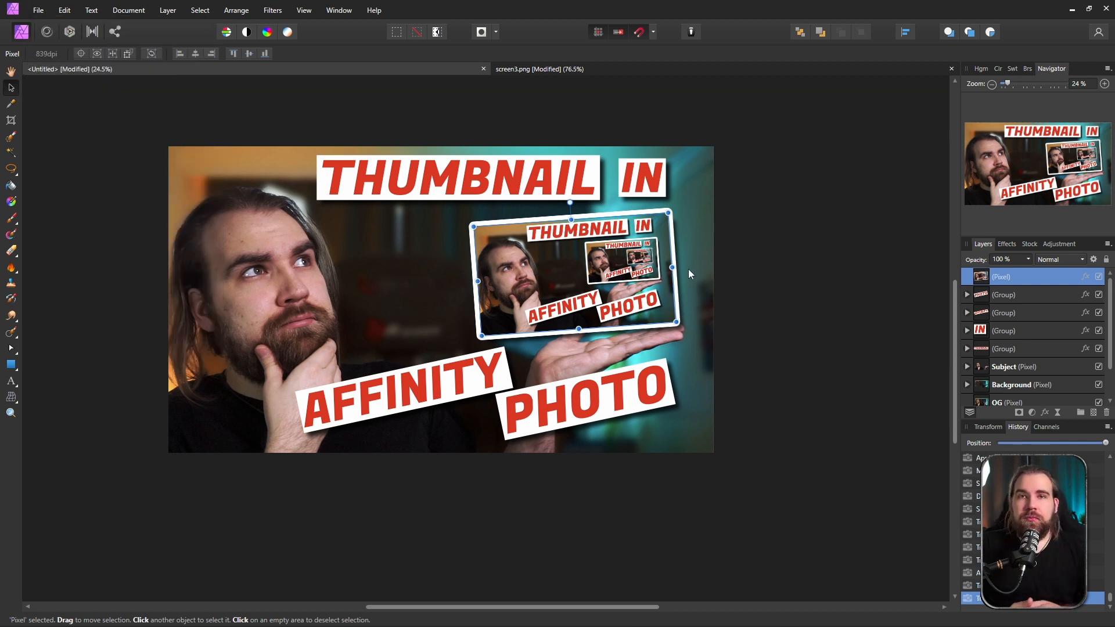